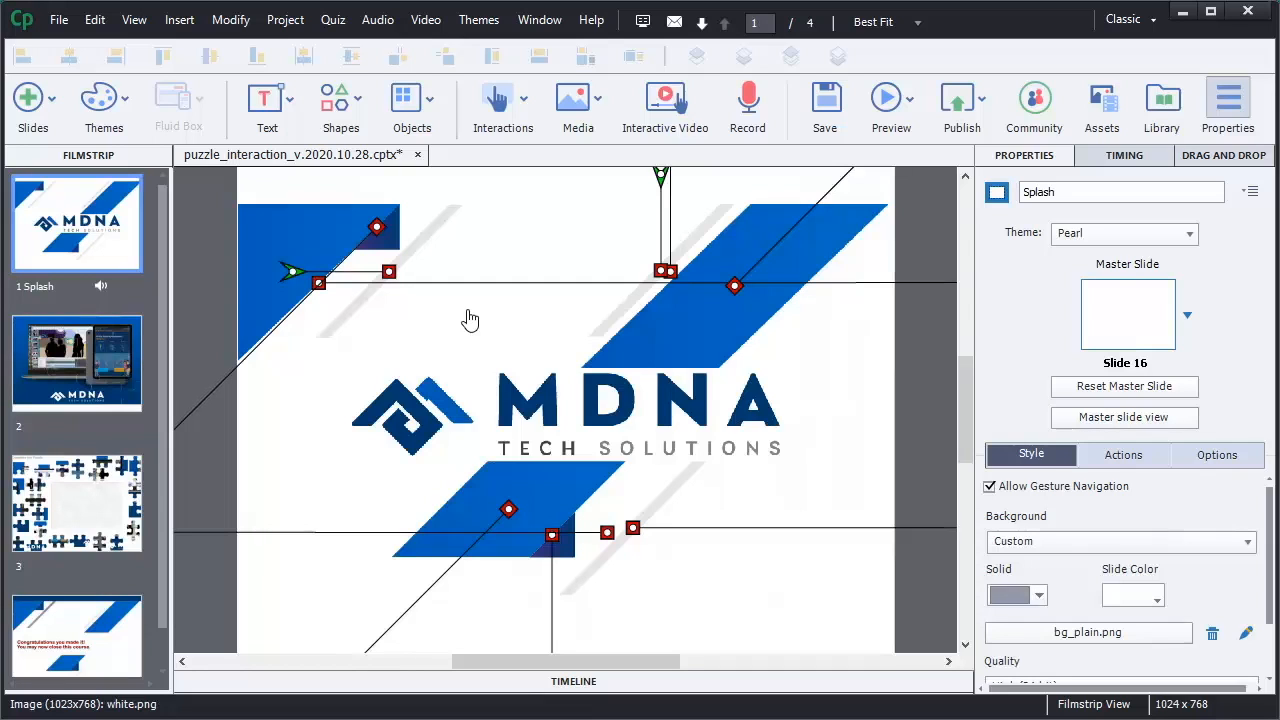
Step: Go through slides 2 and 3, then inspect the smart shape targets along row A of the puzzle board
click(80, 357)
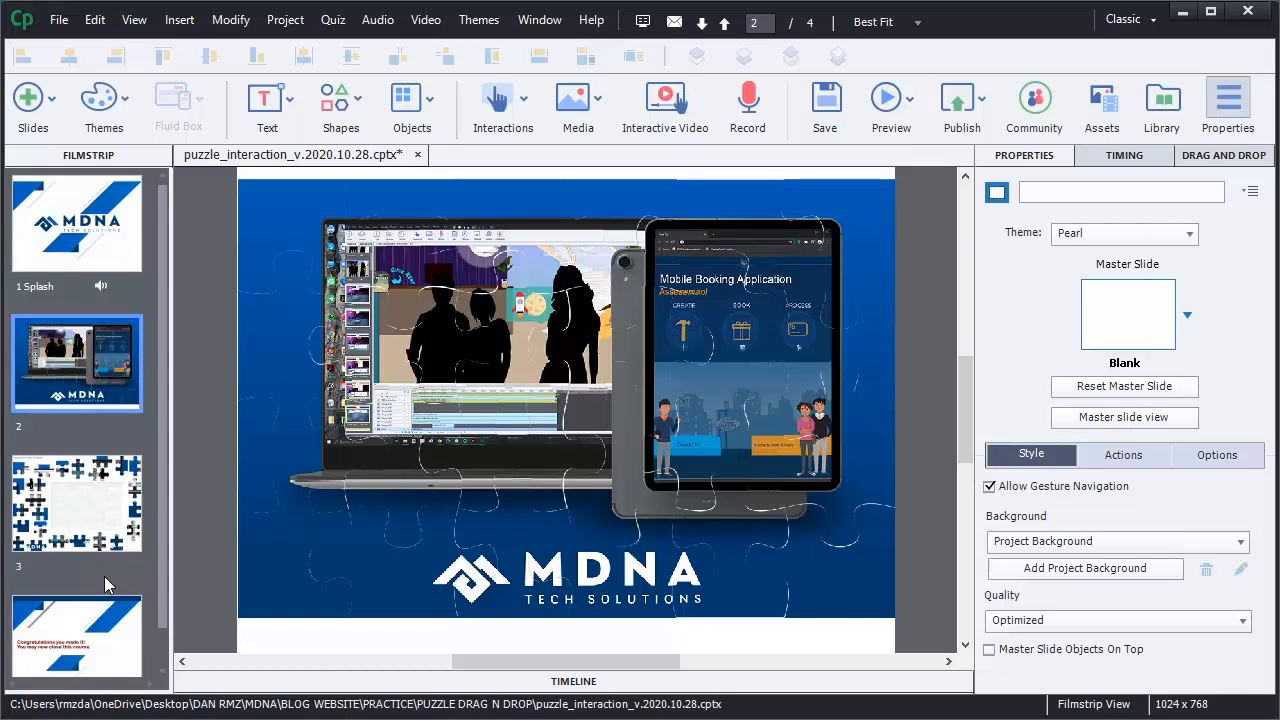
click(90, 545)
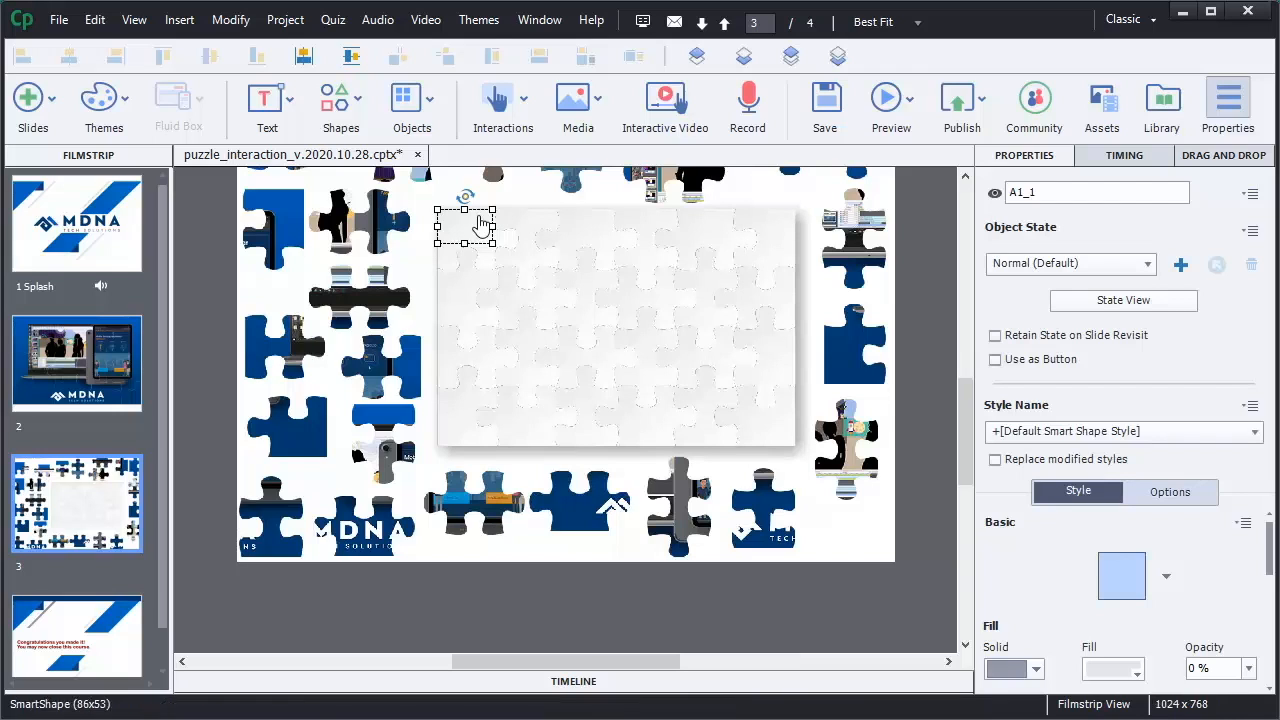
click(531, 234)
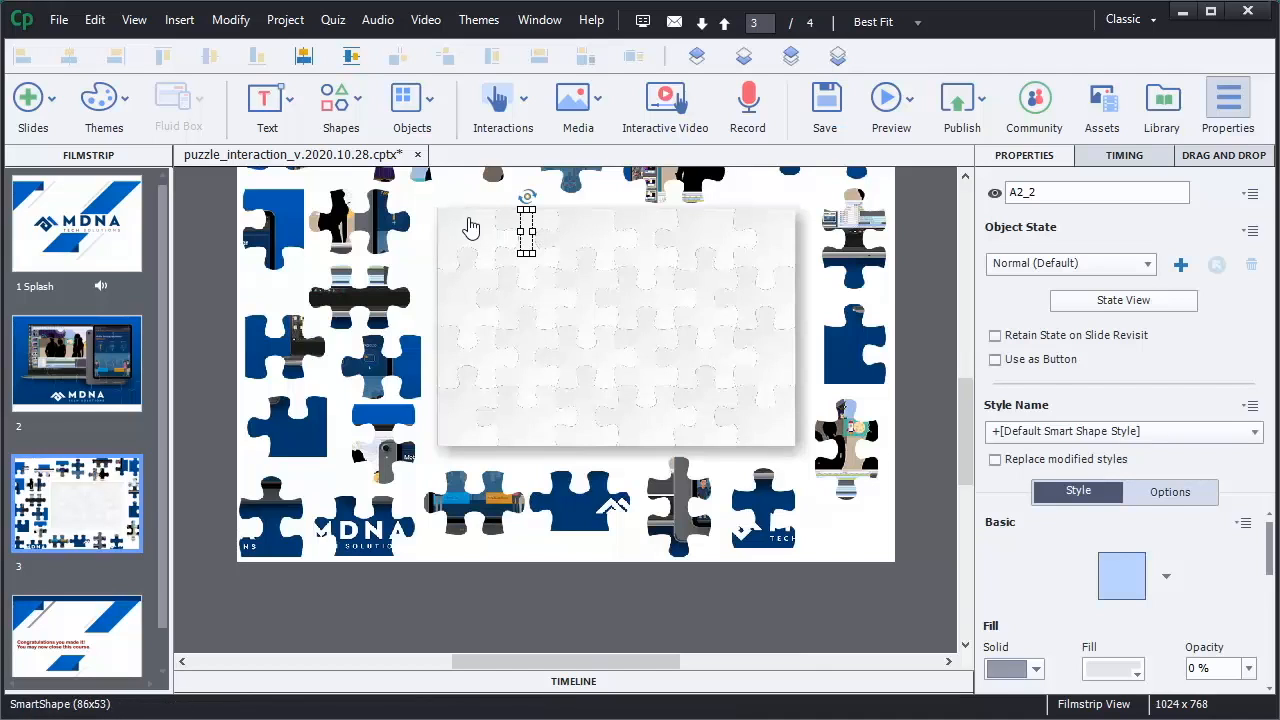
click(471, 229)
click(520, 232)
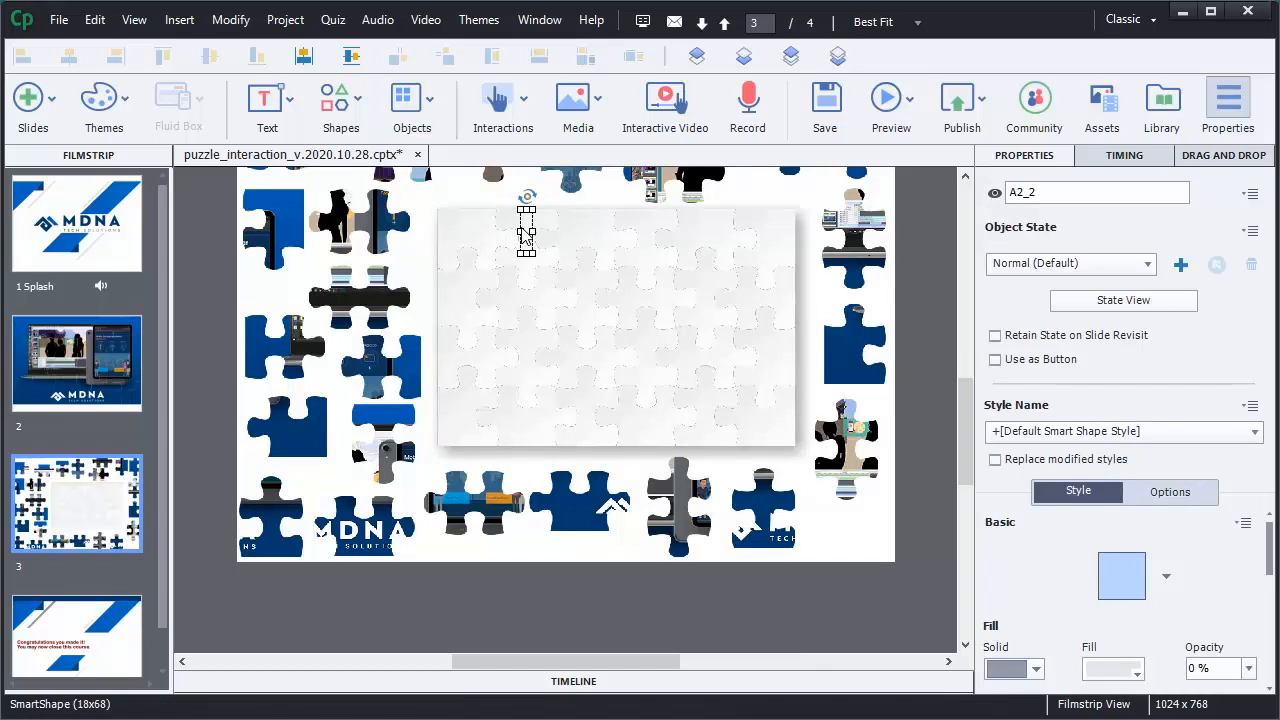
click(600, 225)
click(647, 236)
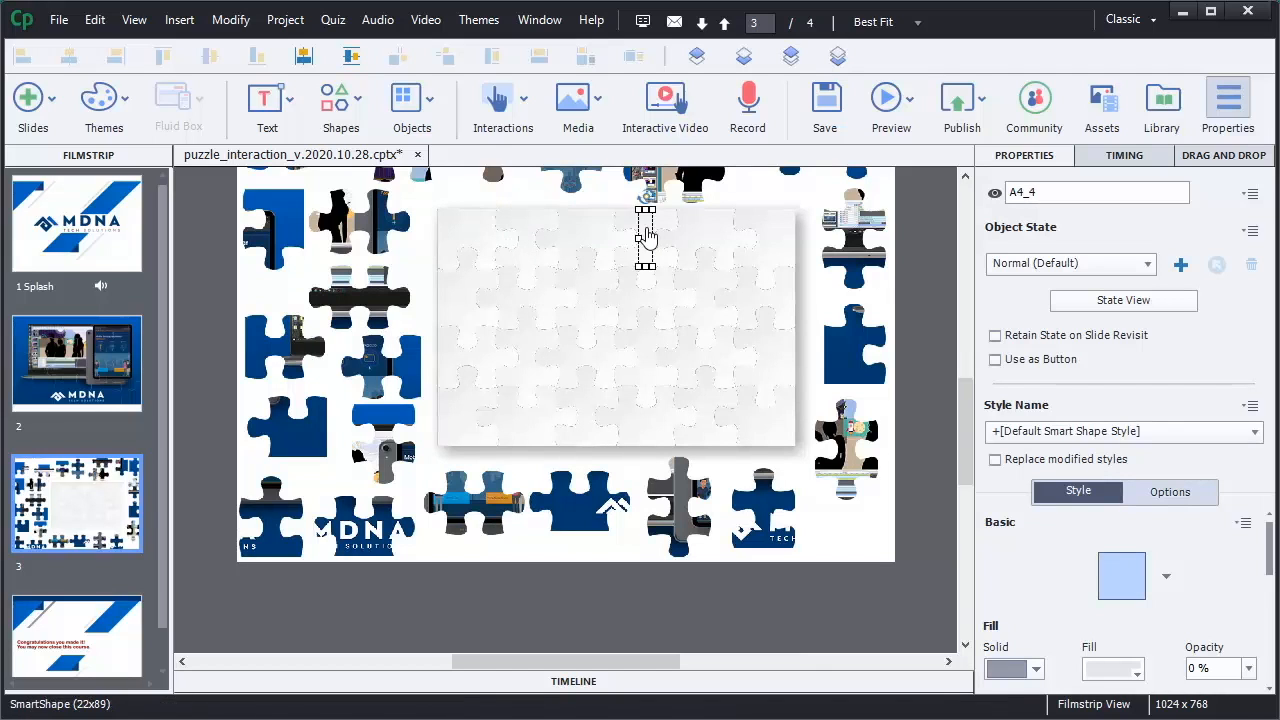
click(700, 235)
click(768, 240)
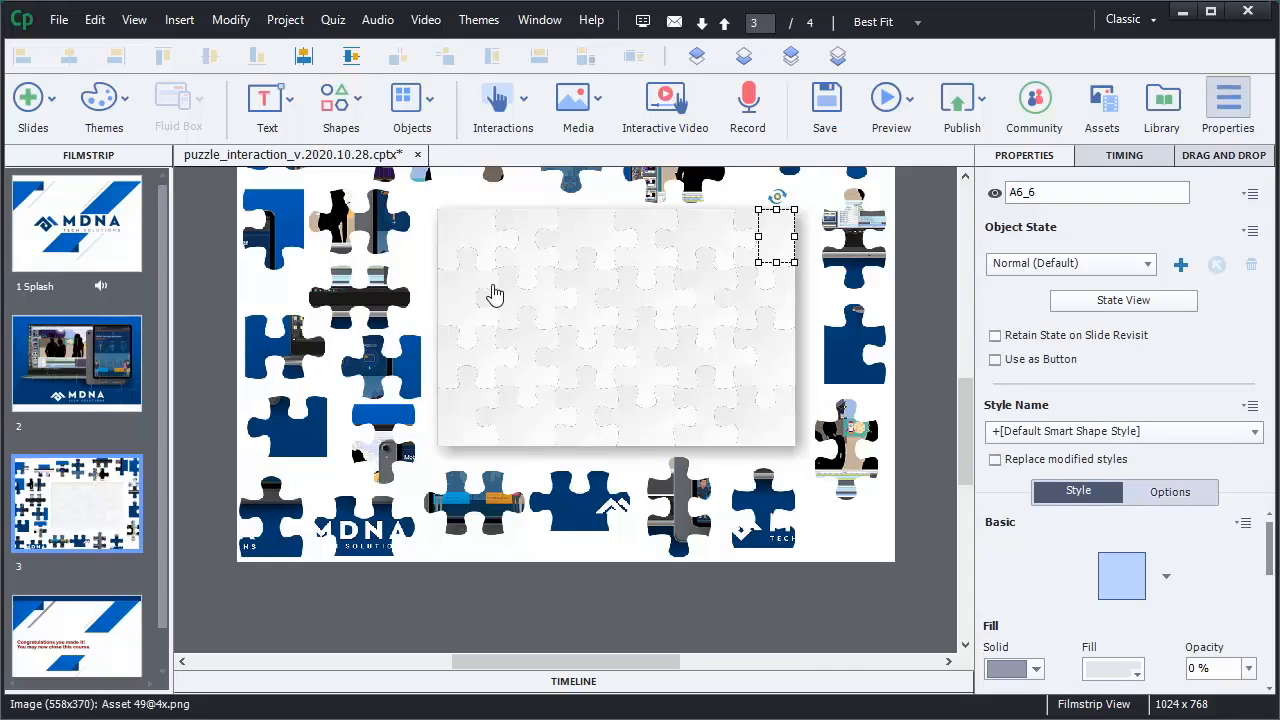
Step: Inspect the six smart shape targets along row B of the puzzle board, from B1_7 to B6_12
click(467, 300)
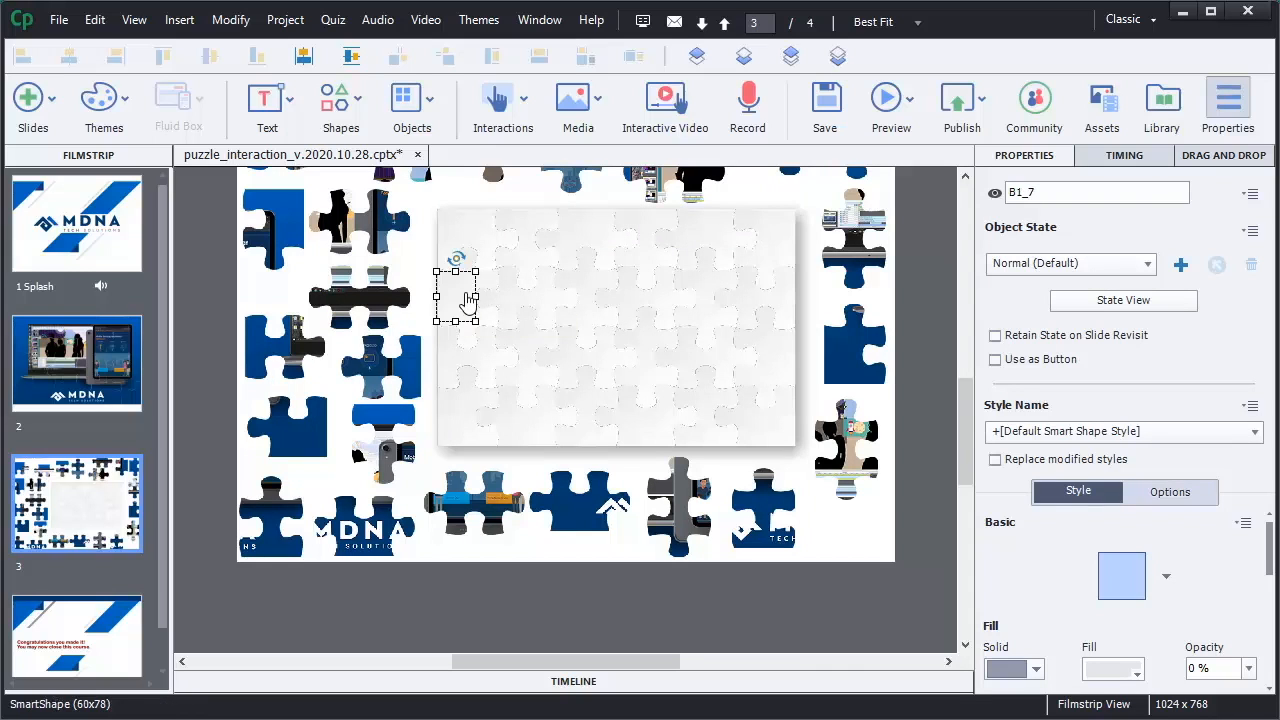
click(529, 299)
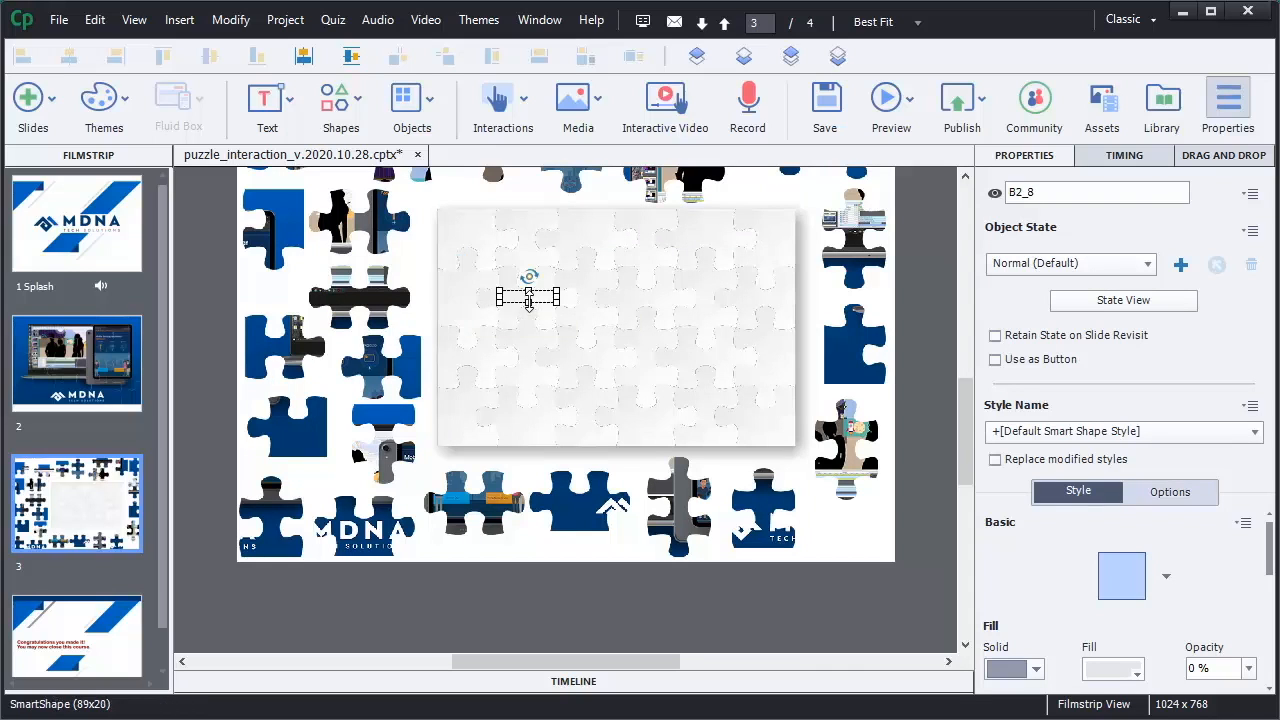
click(586, 298)
click(633, 297)
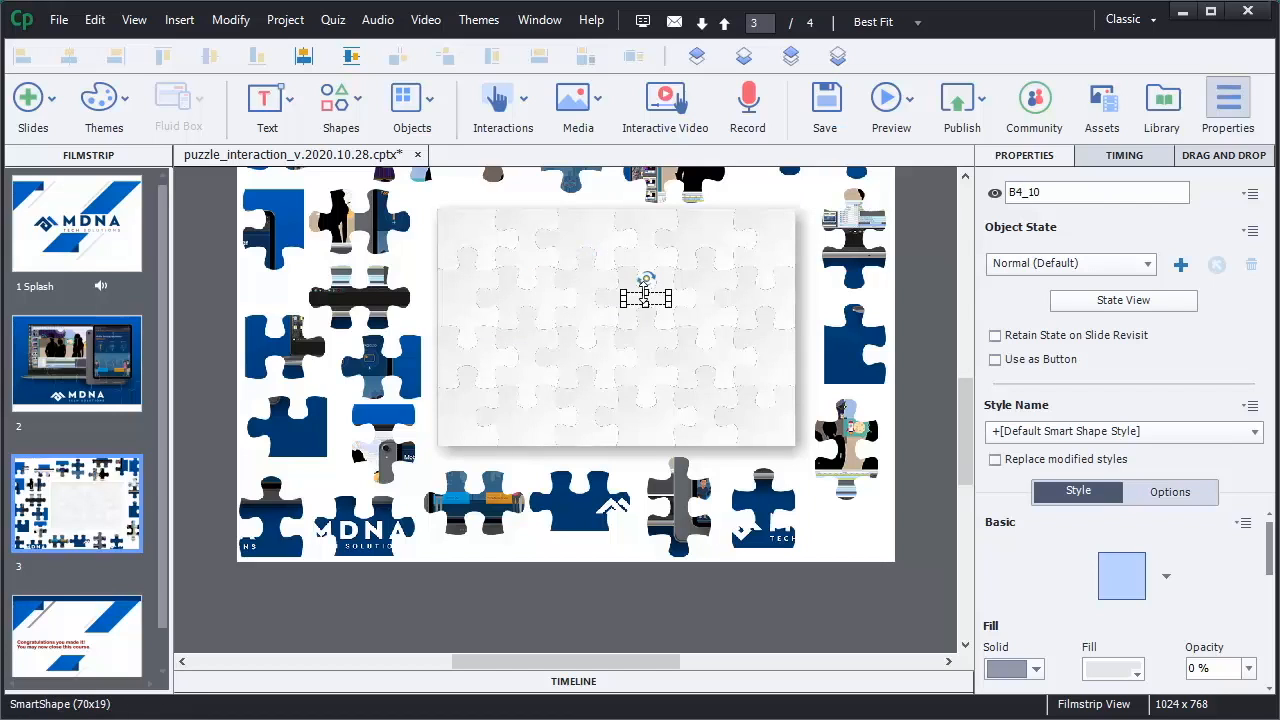
click(706, 296)
click(773, 305)
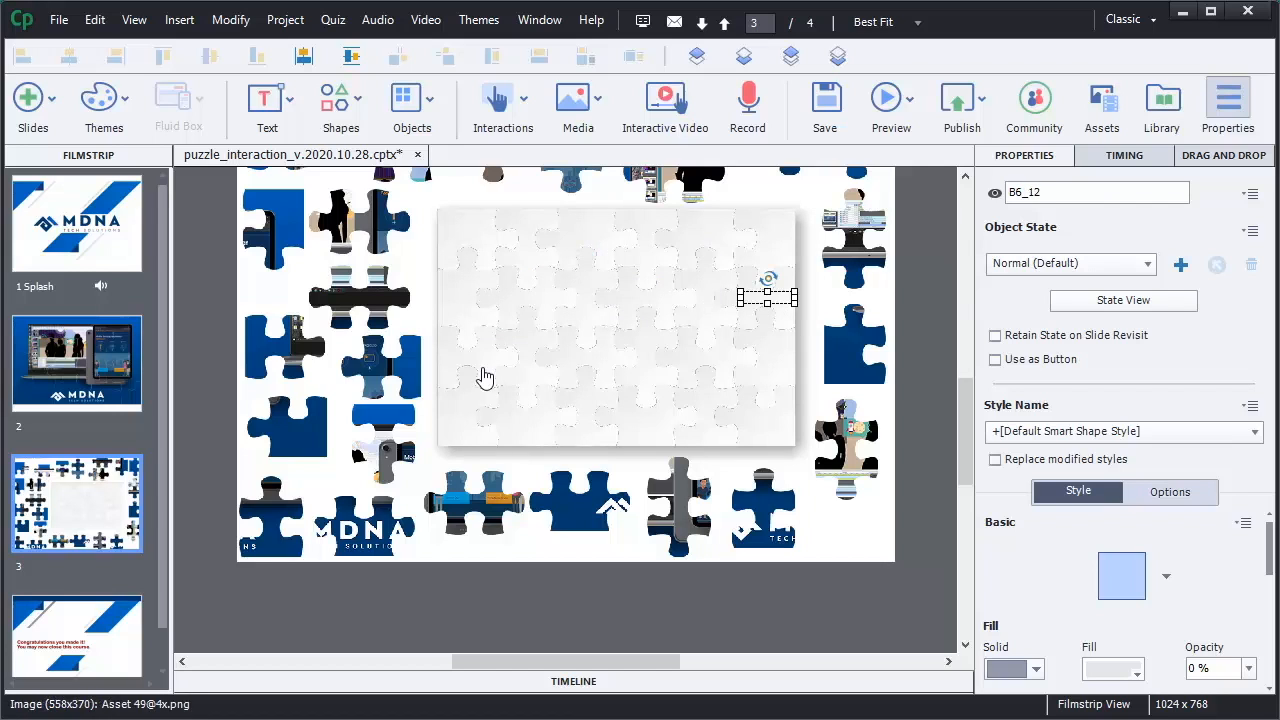
Step: Inspect the smart shape targets along row C of the puzzle board, ending at C6_18
click(535, 358)
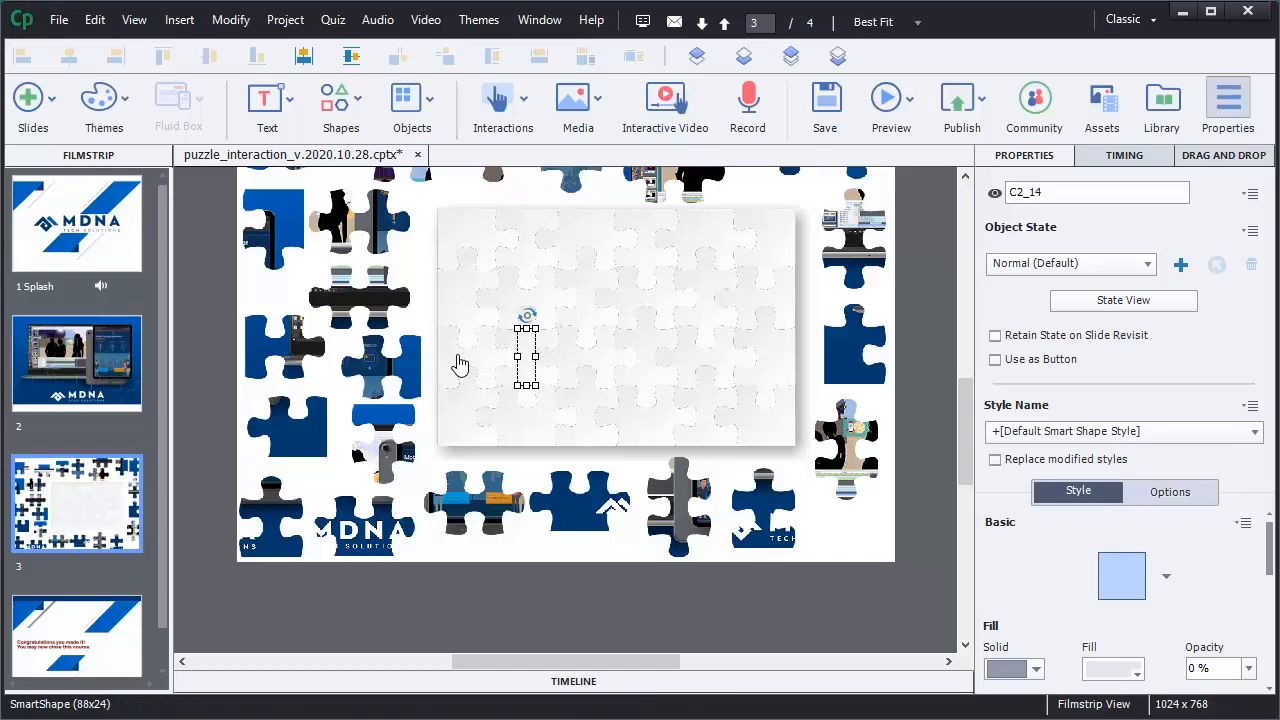
click(462, 357)
click(528, 362)
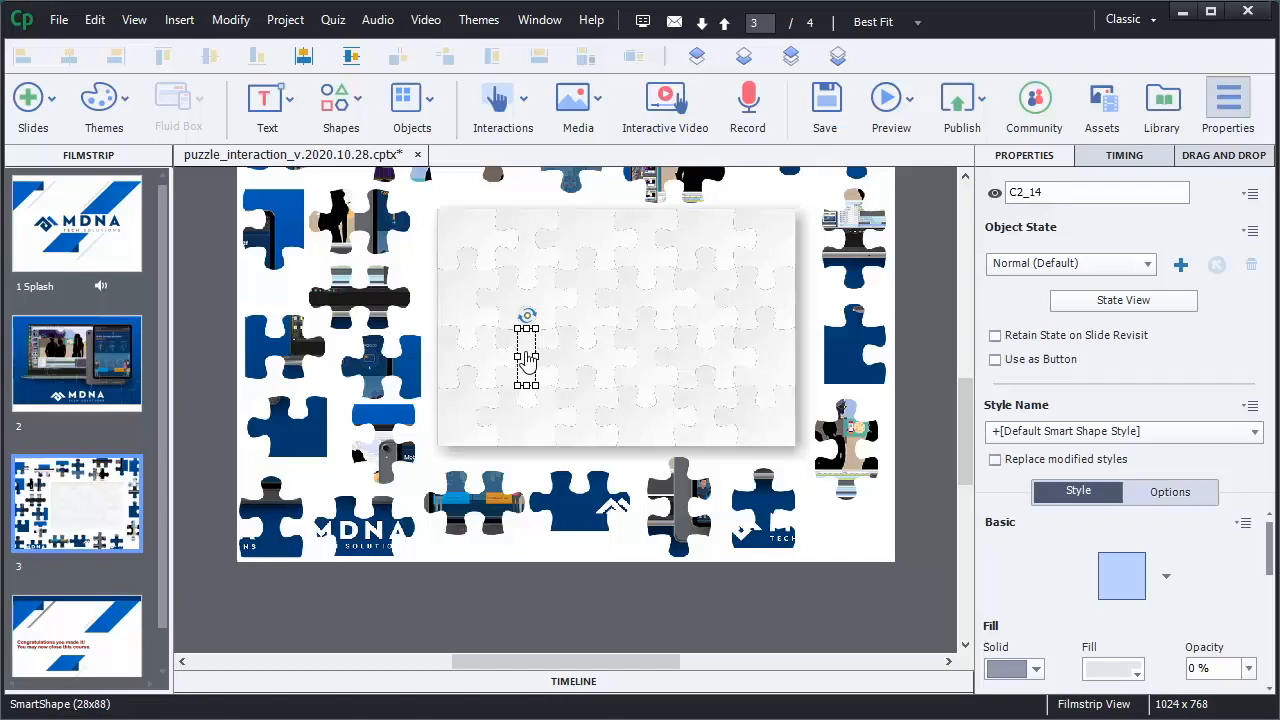
click(589, 355)
click(650, 355)
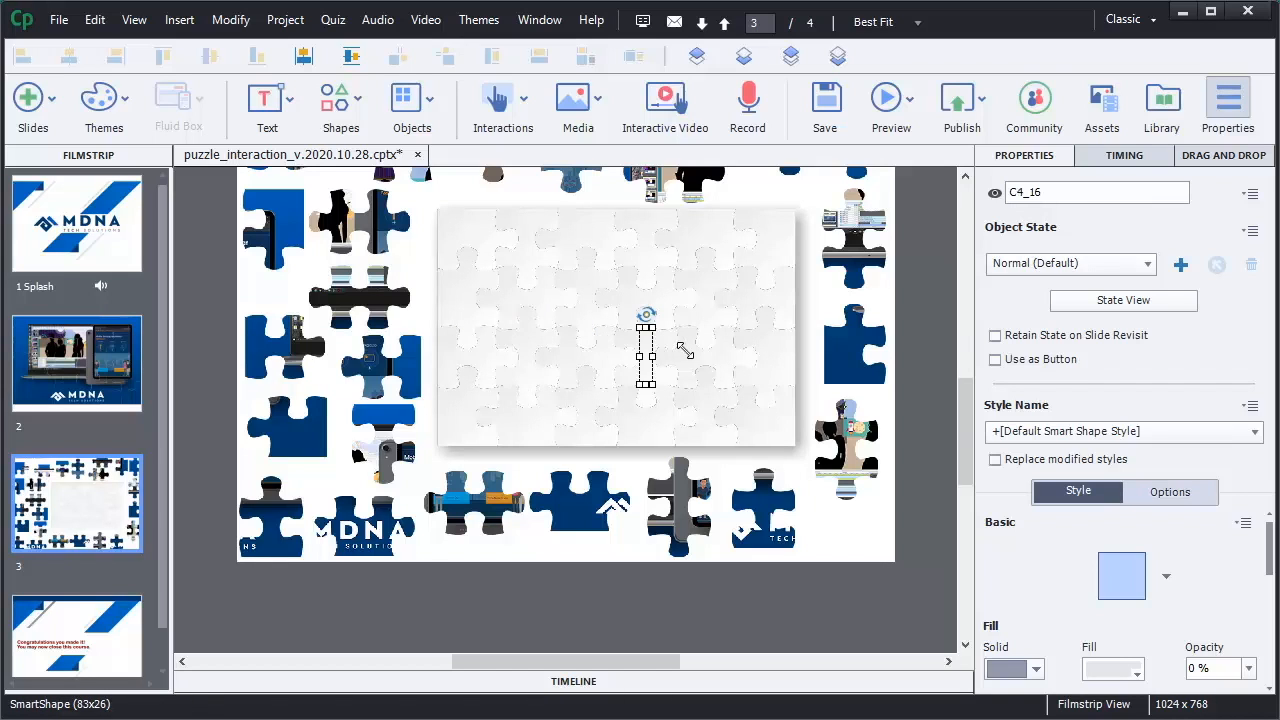
click(700, 356)
click(766, 355)
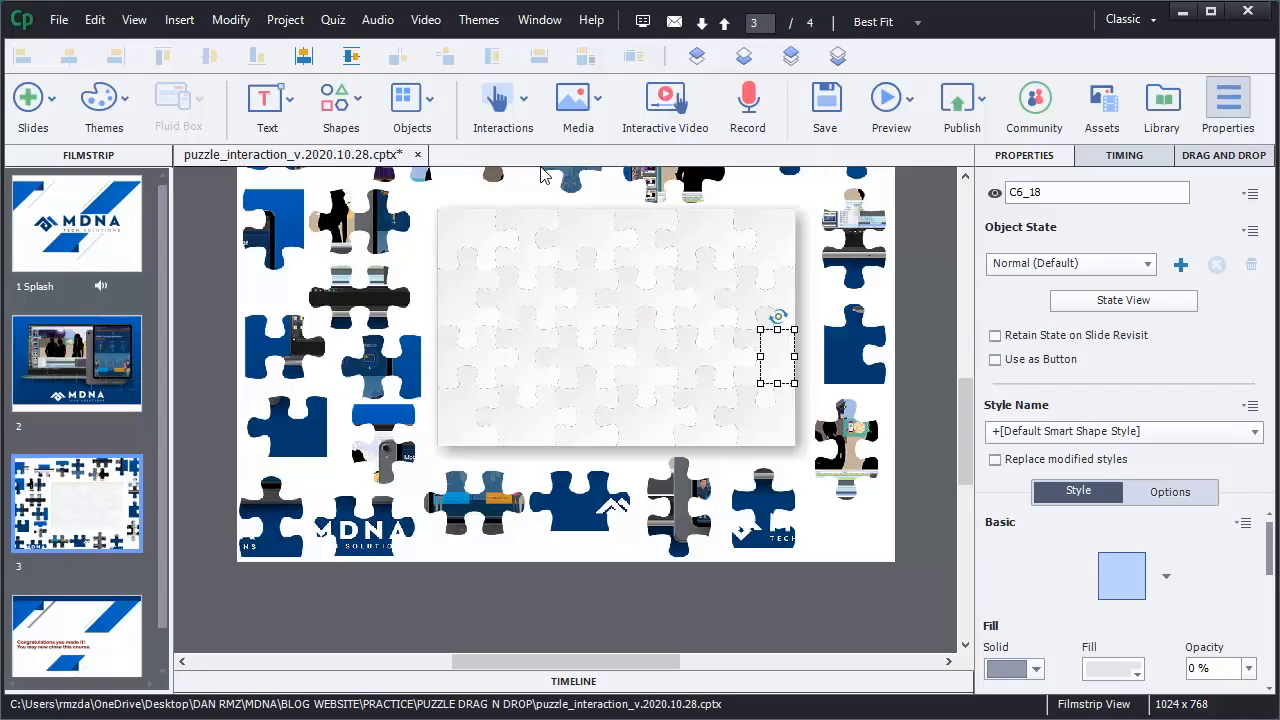
Step: Give target shape A1_1 a blue stroke with a width of 1 and compare it with the shapes below it
click(453, 242)
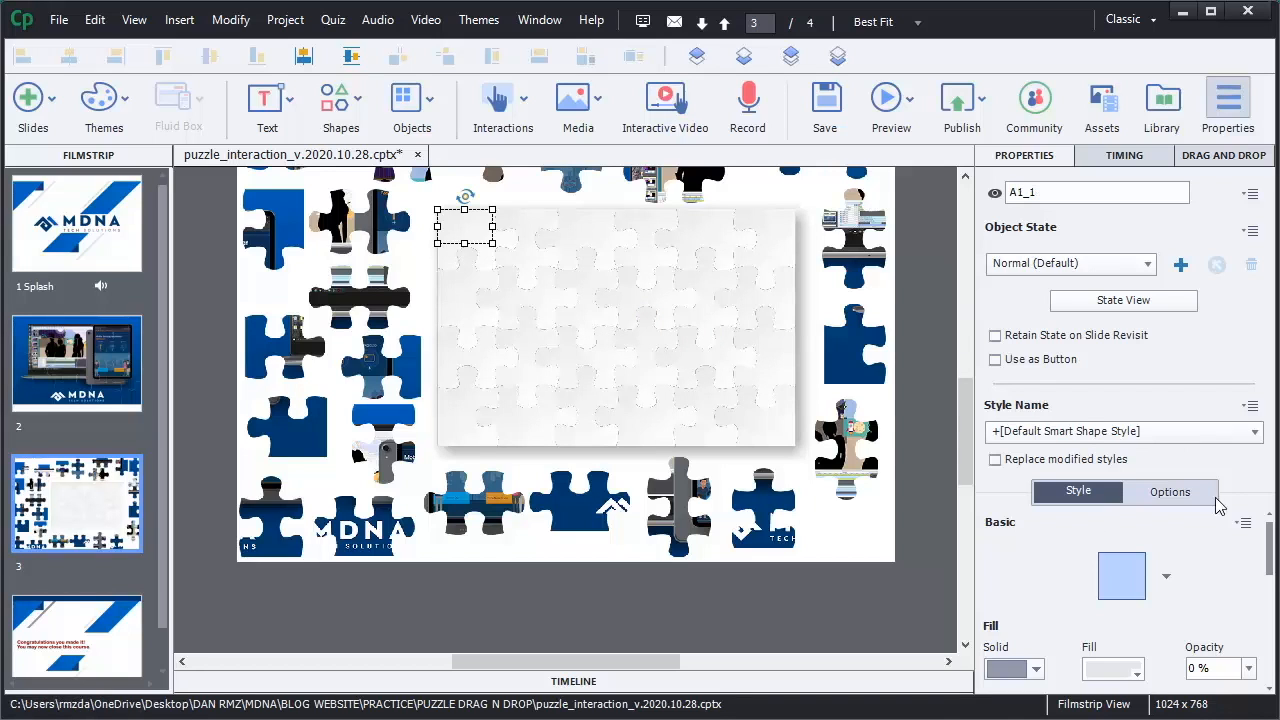
mouse_move(1270, 557)
mouse_down()
mouse_move(1271, 618)
mouse_move(1271, 581)
mouse_move(1272, 592)
mouse_up()
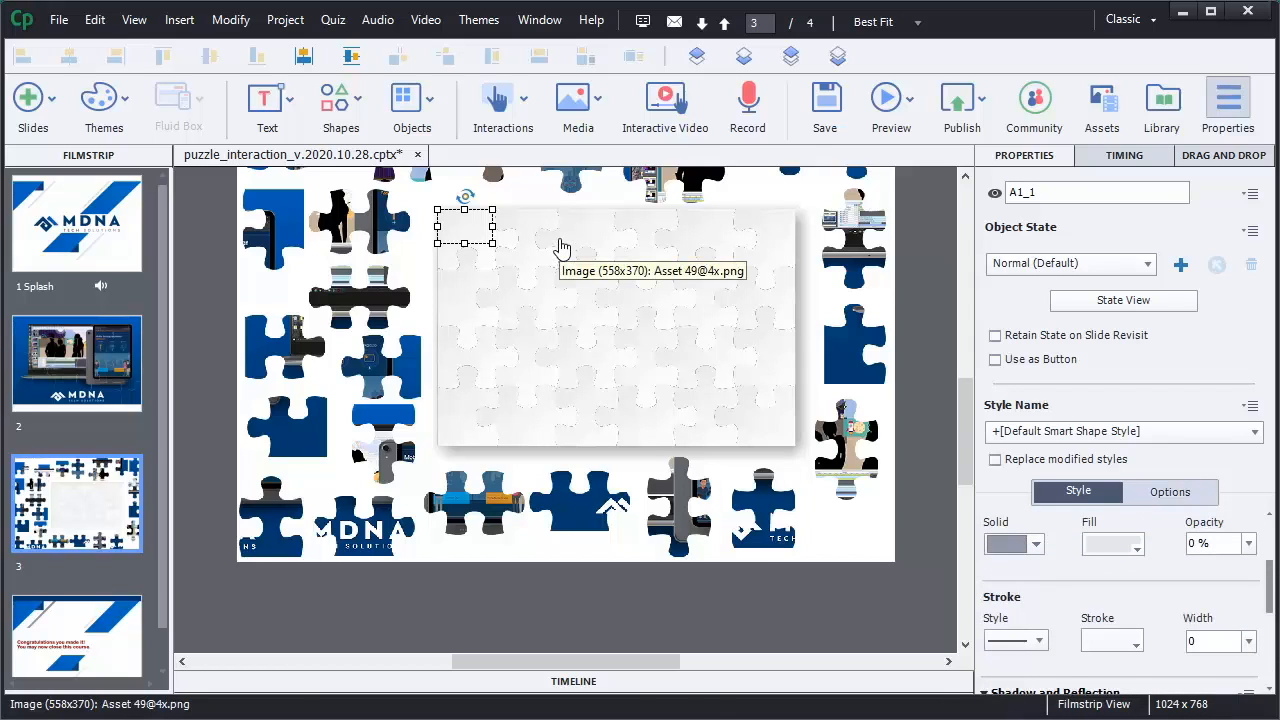
click(1125, 648)
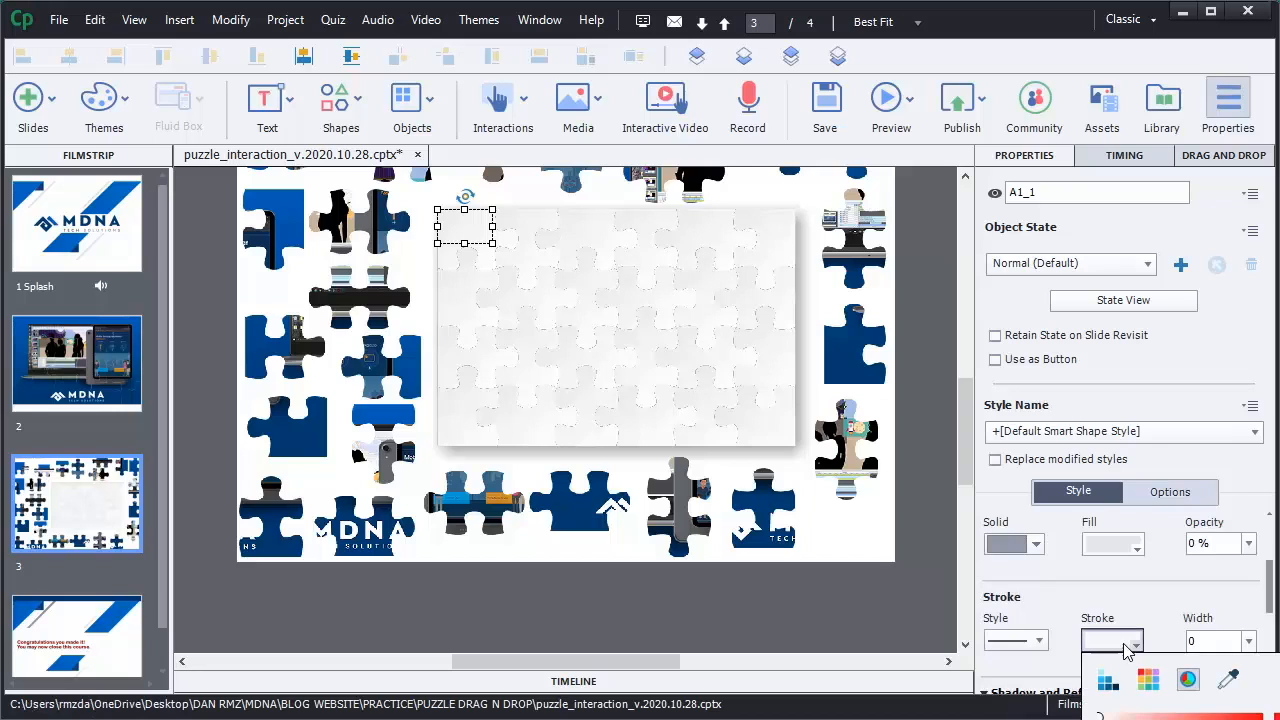
click(1240, 717)
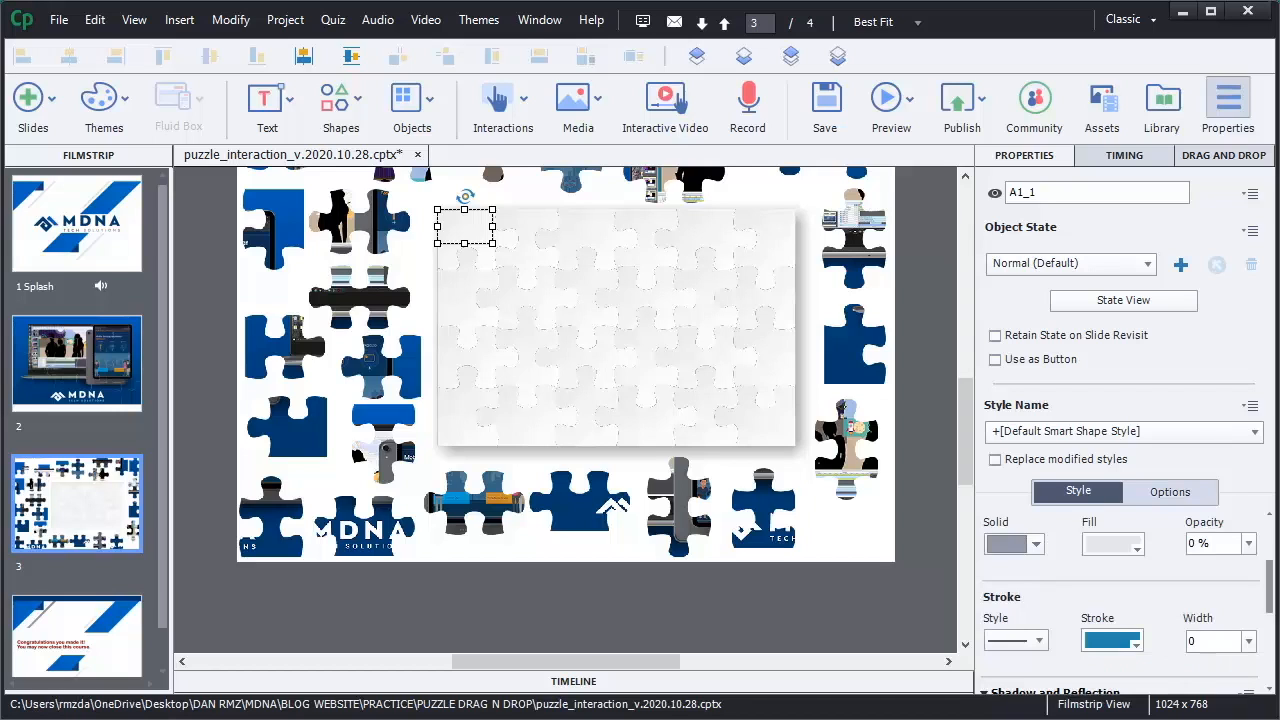
click(1249, 642)
click(1252, 674)
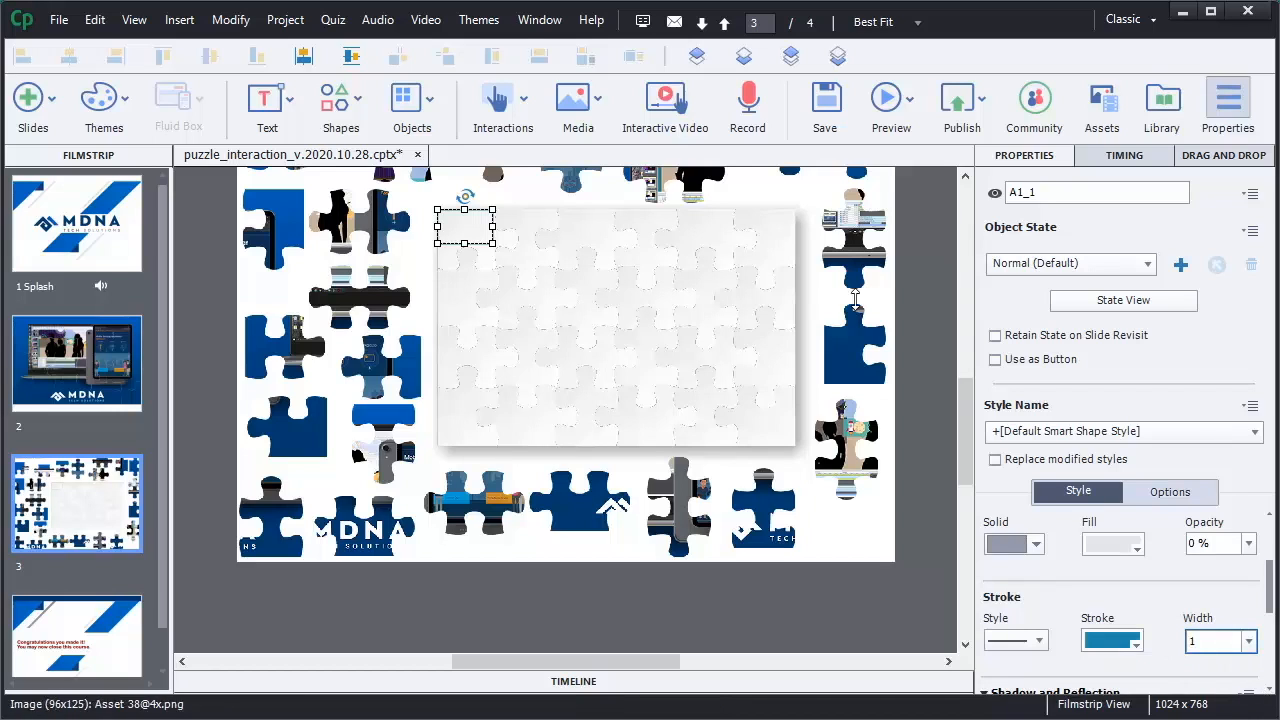
click(920, 301)
click(487, 232)
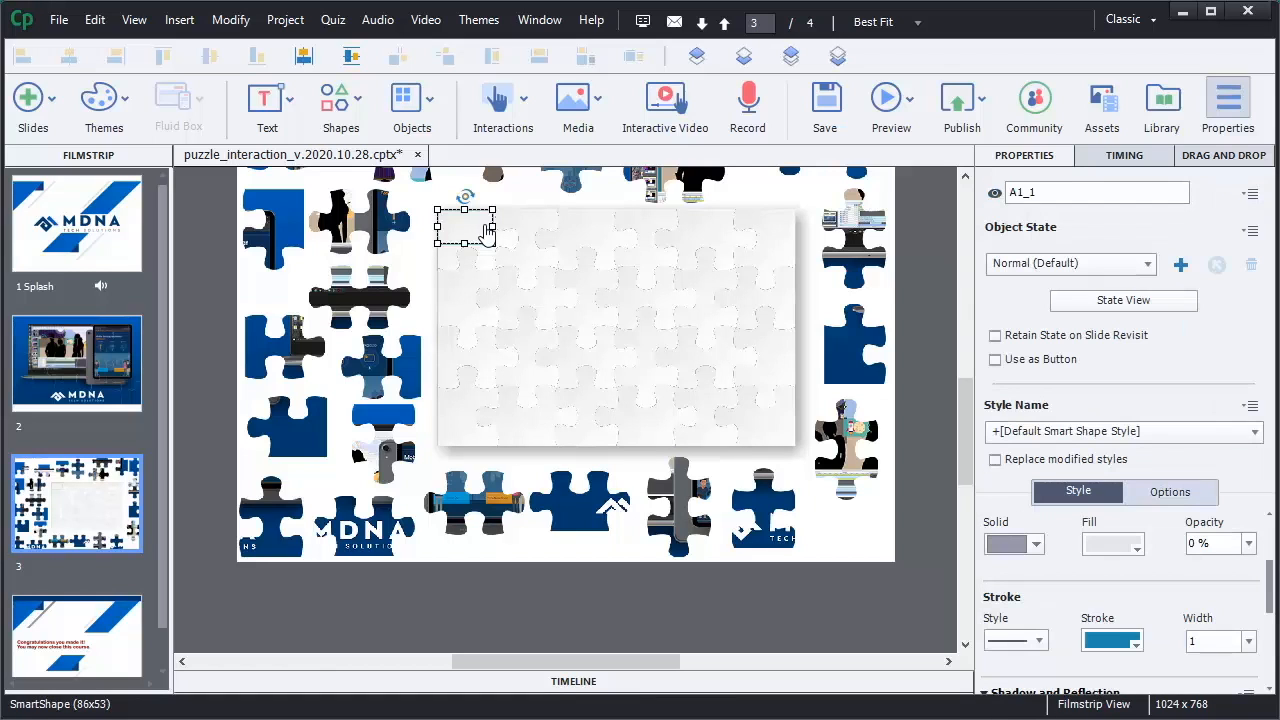
click(472, 300)
click(471, 354)
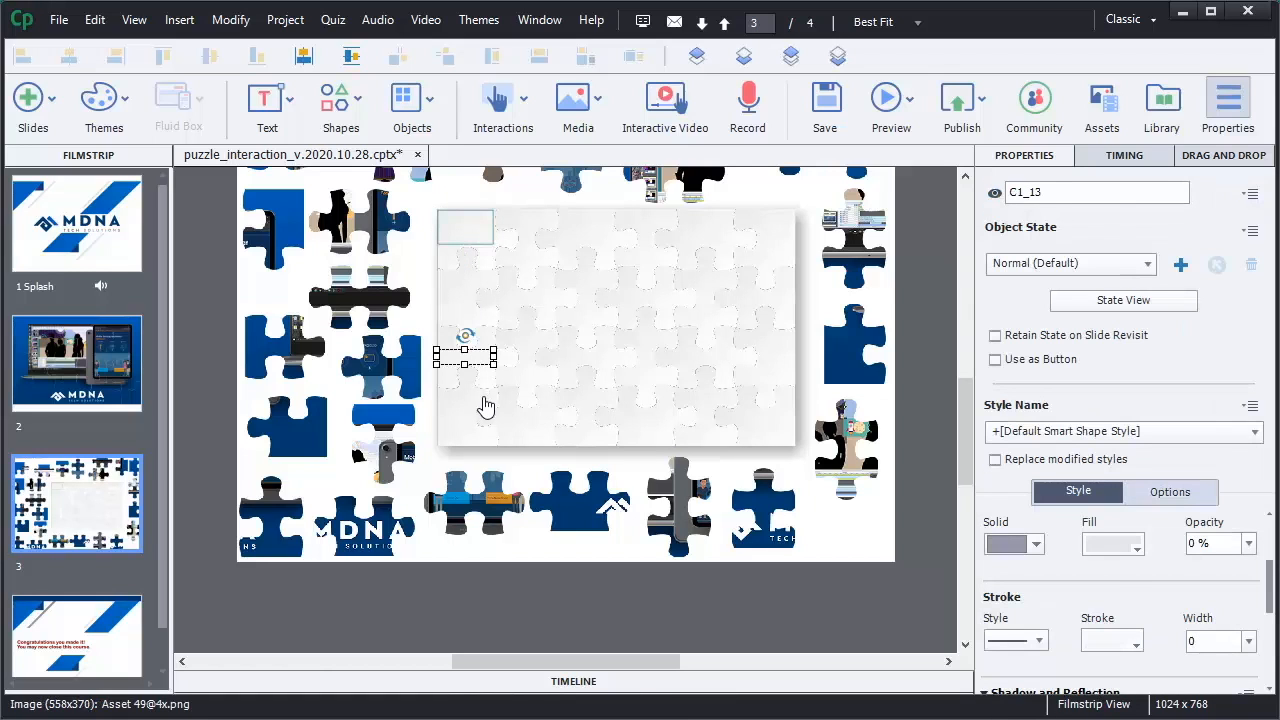
Step: Set the stroke width of target shape A1_1 to 0
click(475, 270)
click(471, 238)
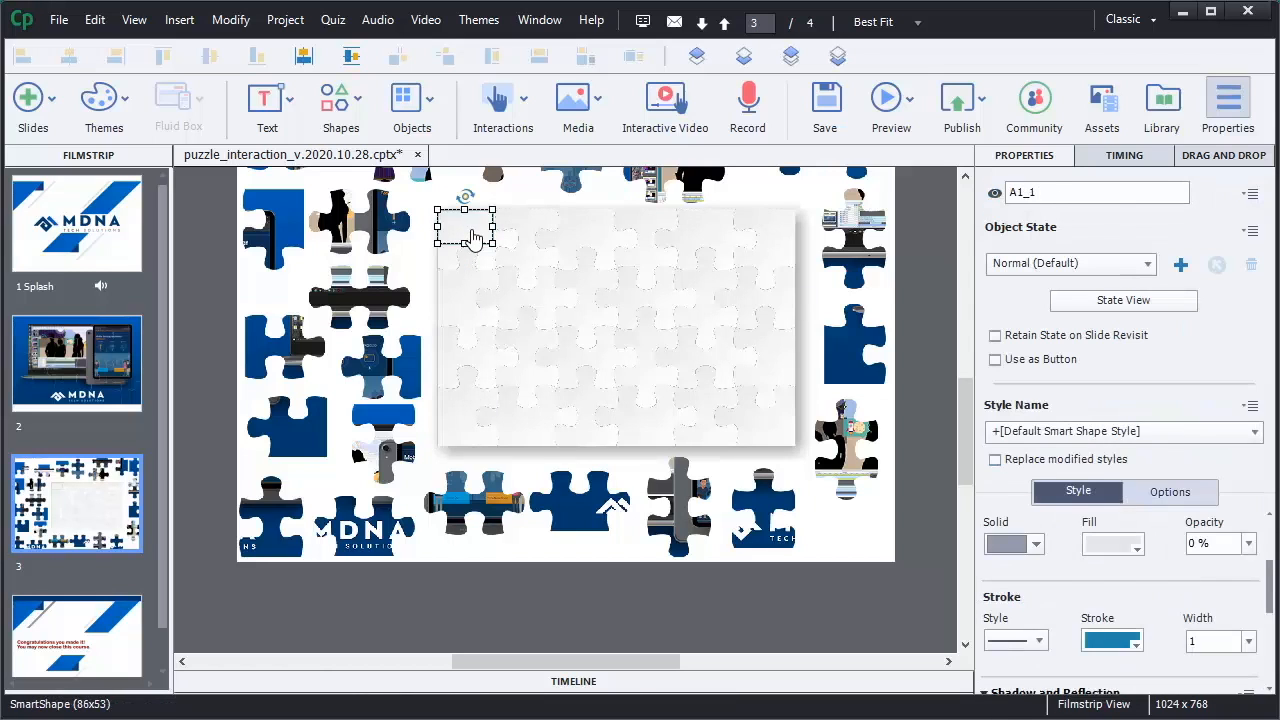
click(1203, 637)
text(0)
key(Return)
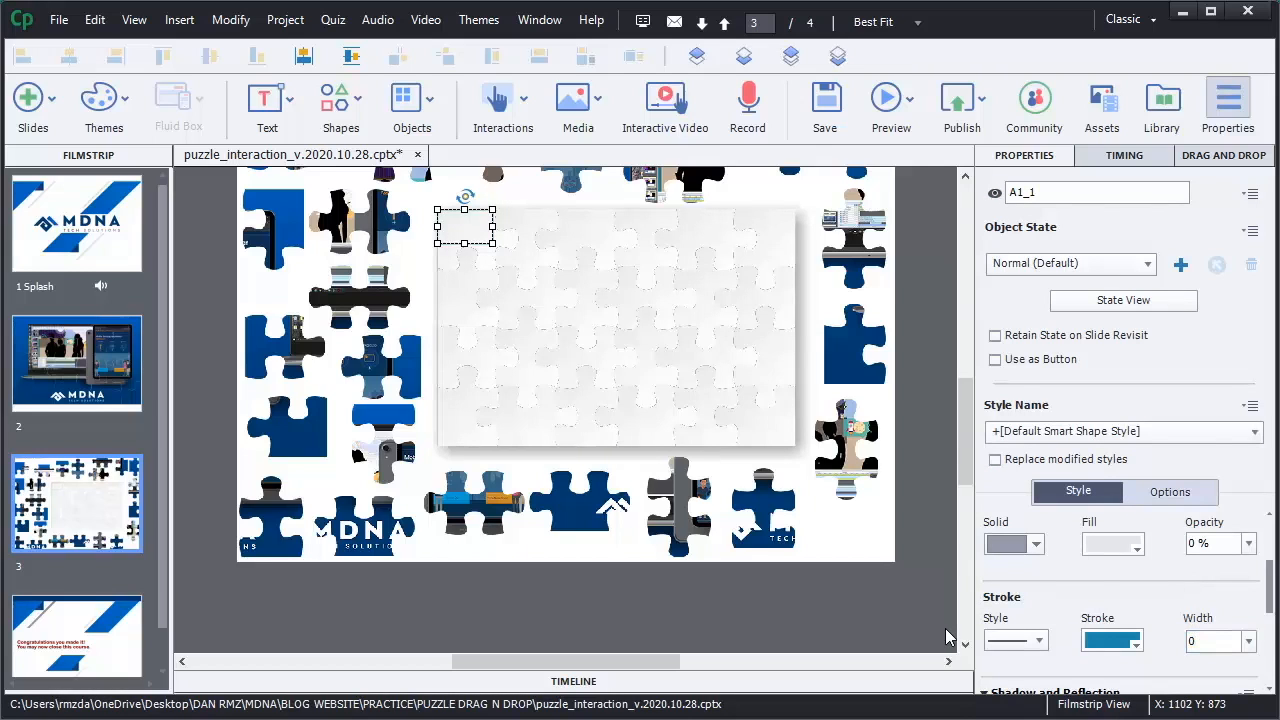
Step: Check the names of the target shapes down the first column, in D2, and across row A of the puzzle board
click(459, 304)
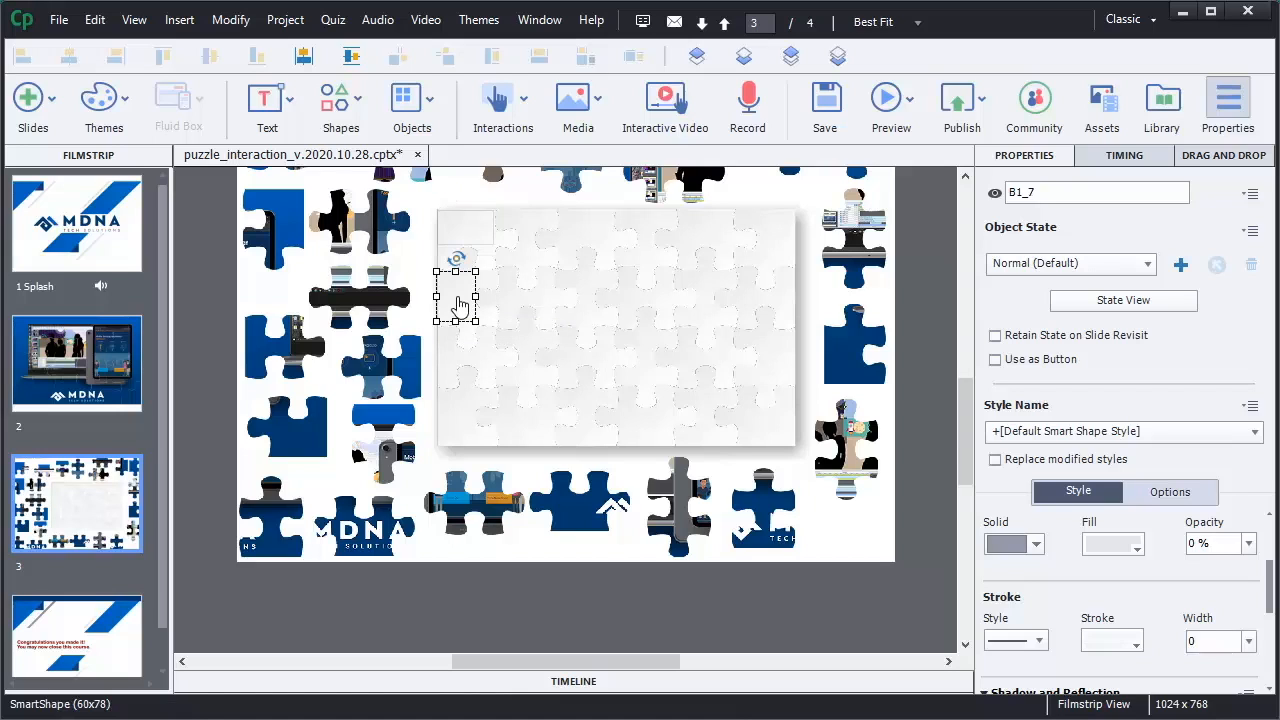
click(465, 350)
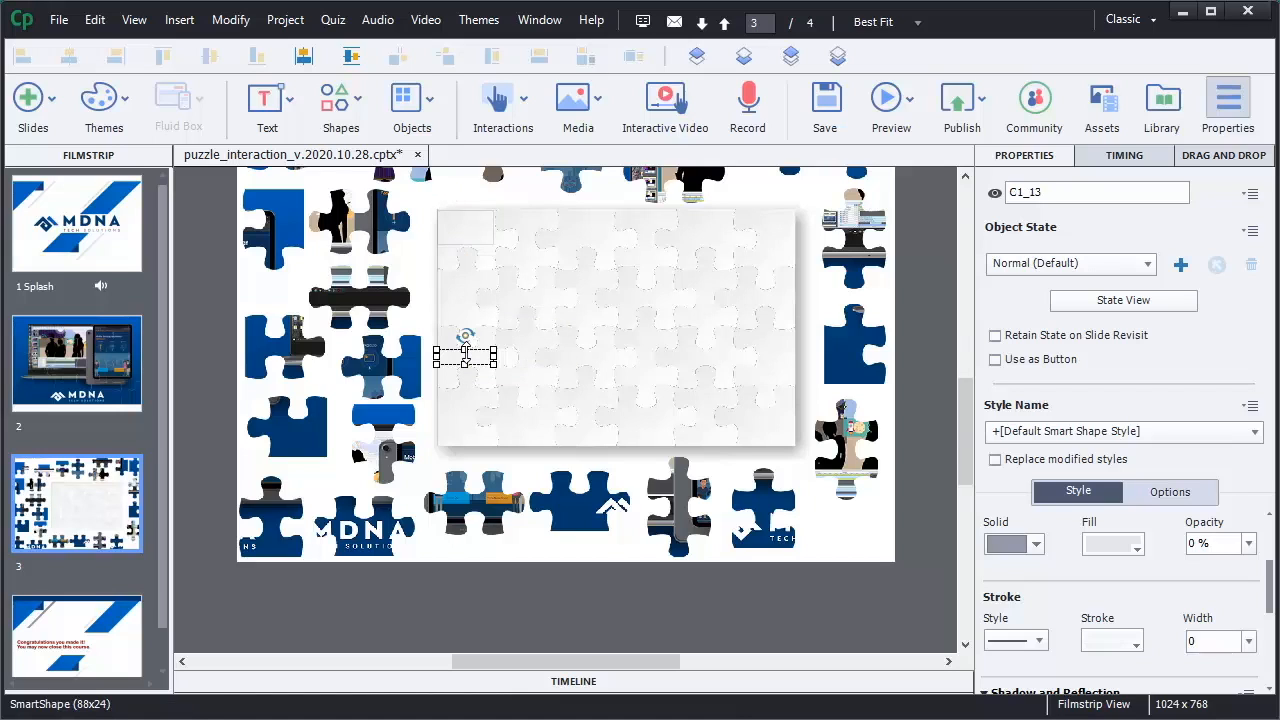
click(462, 420)
click(535, 425)
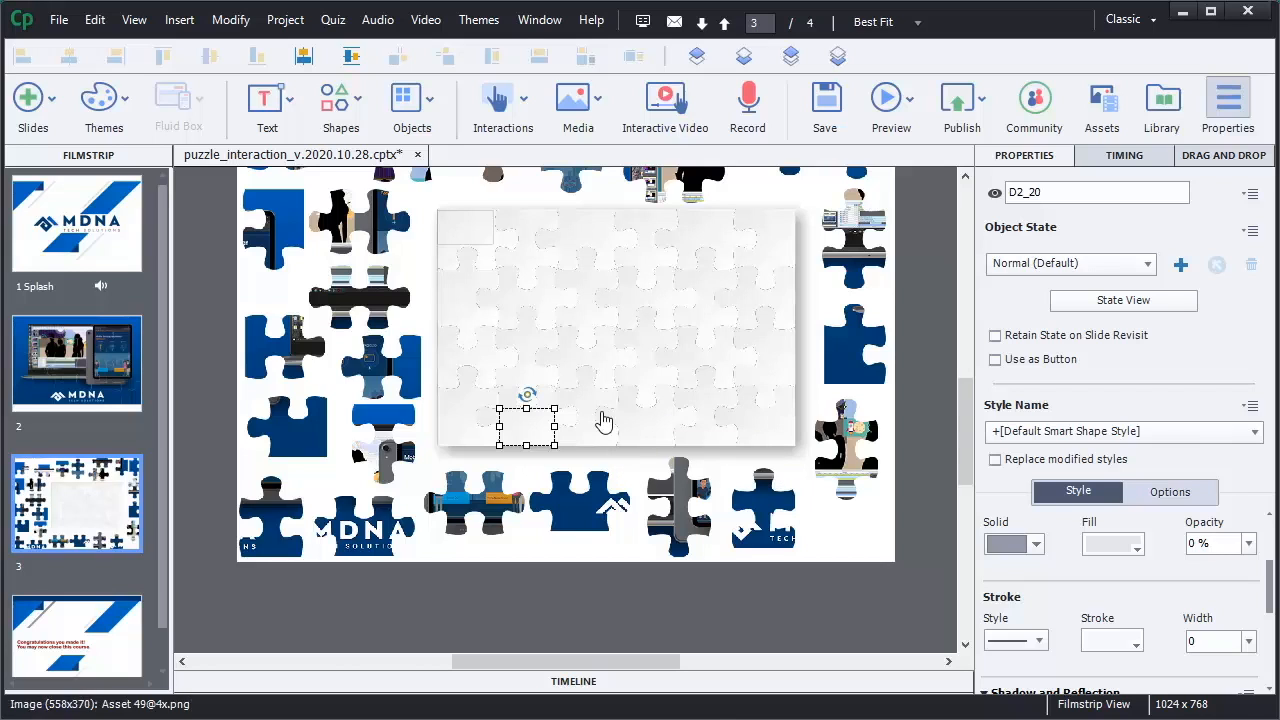
click(486, 237)
click(527, 232)
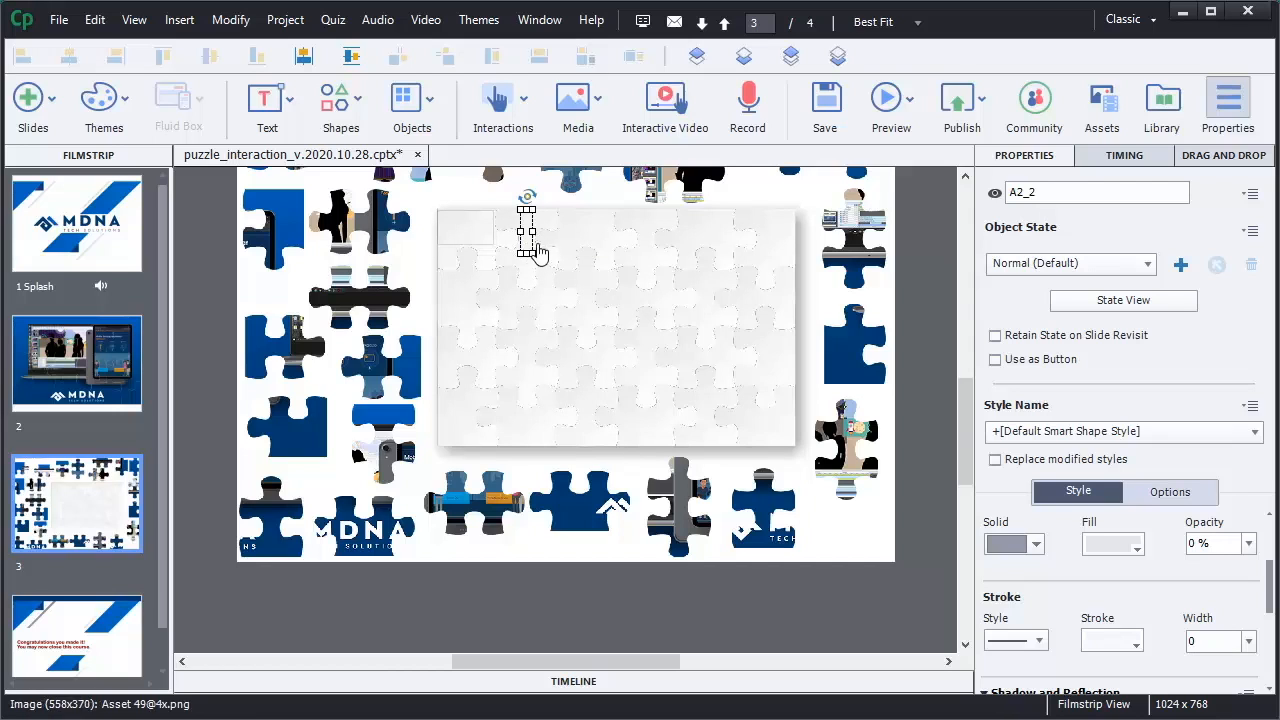
click(583, 228)
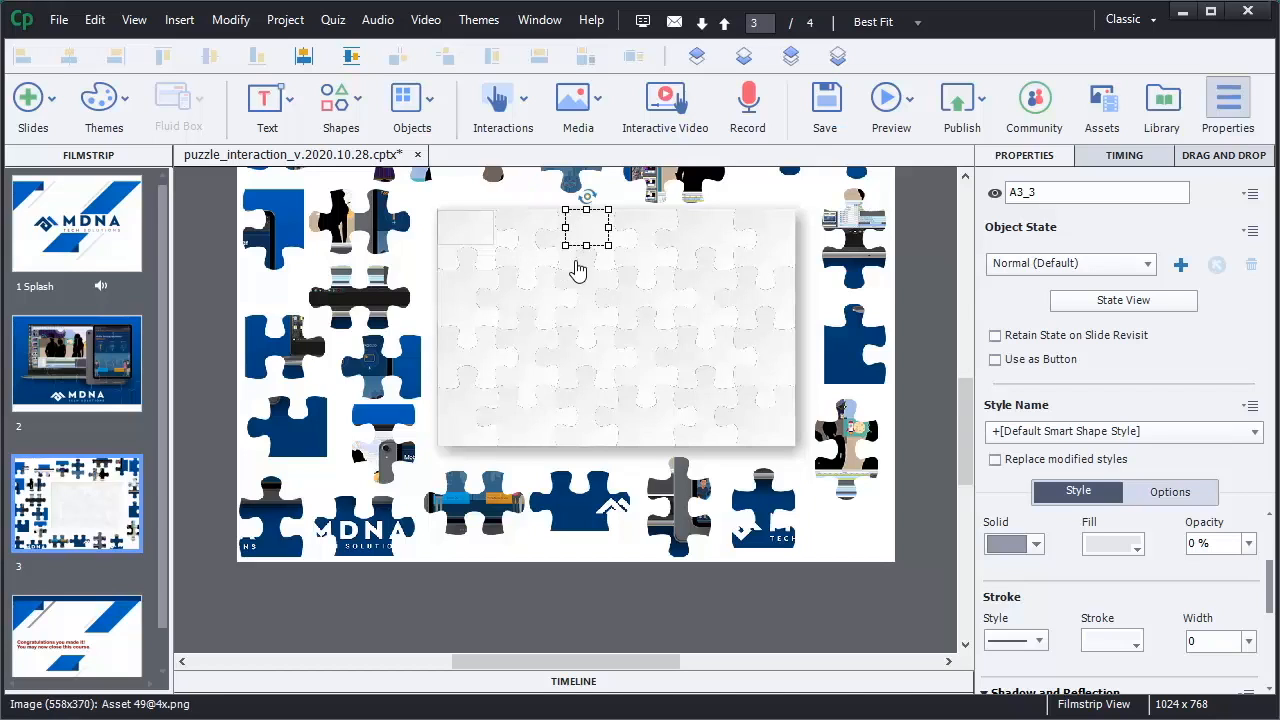
click(474, 295)
click(474, 296)
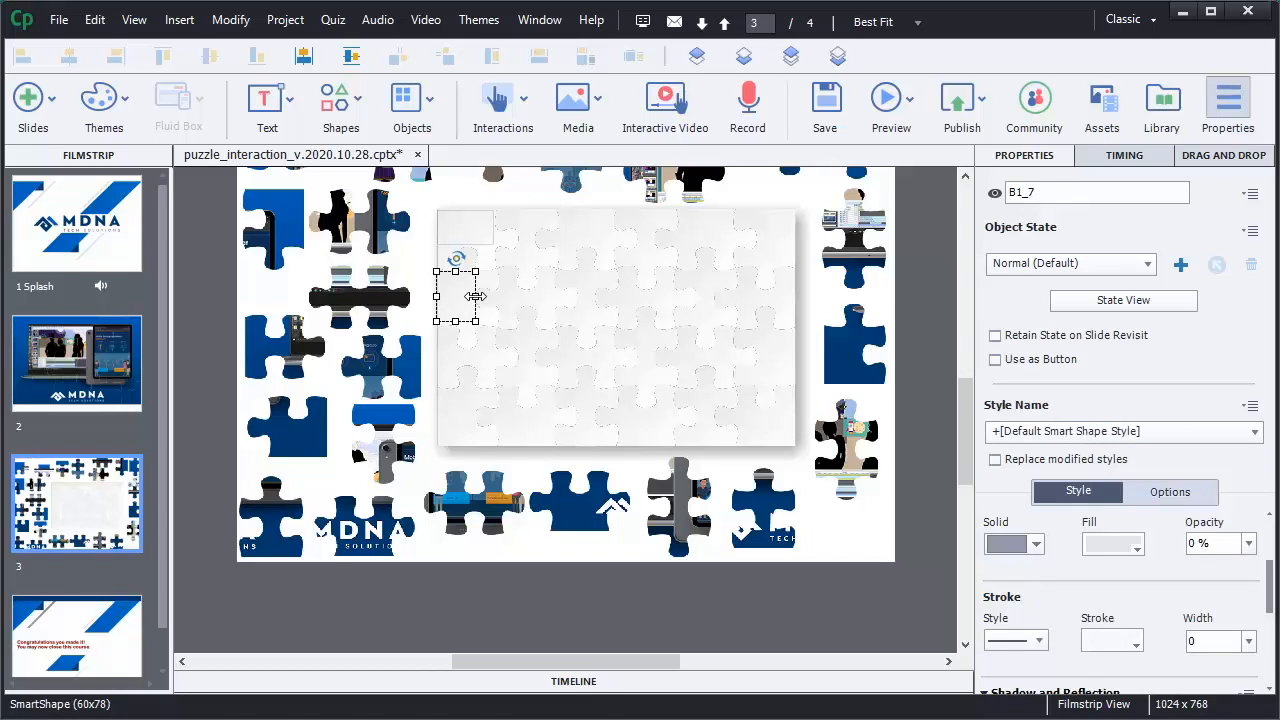
Step: Start a Drag and Drop interaction on slide 3 and mark the upper two pieces along the slide's left edge as drag sources
click(513, 105)
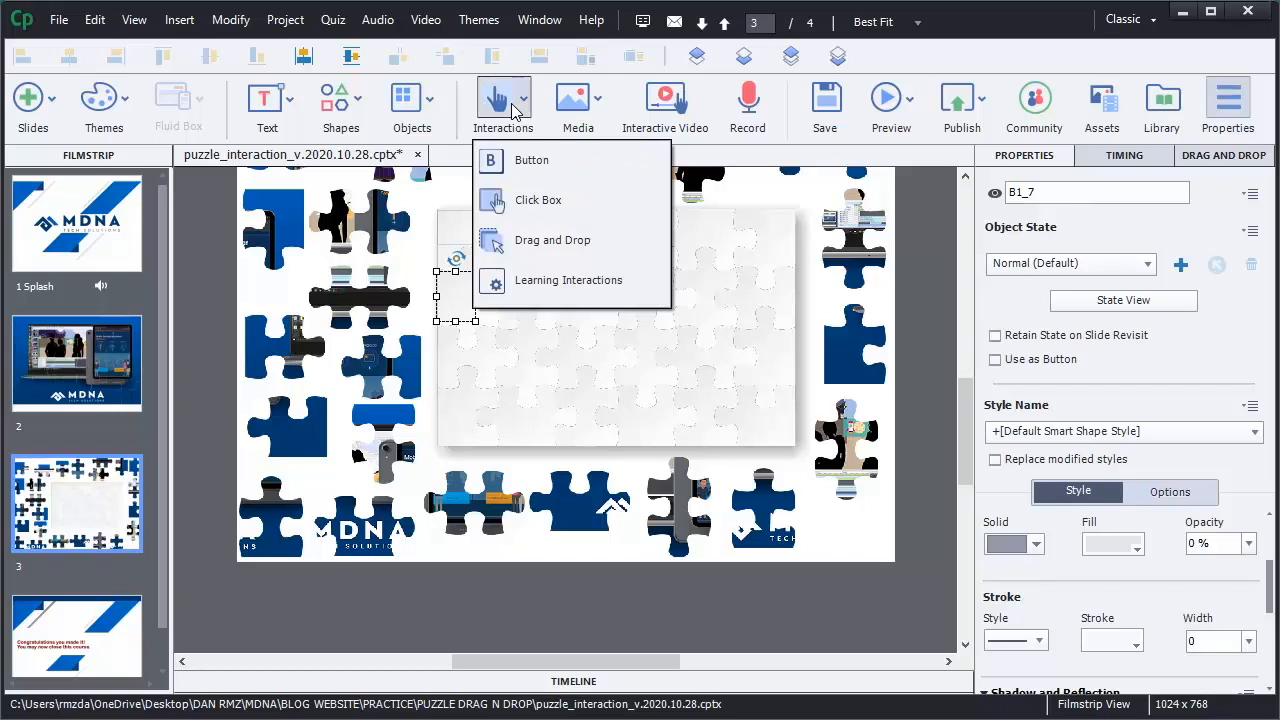
click(545, 250)
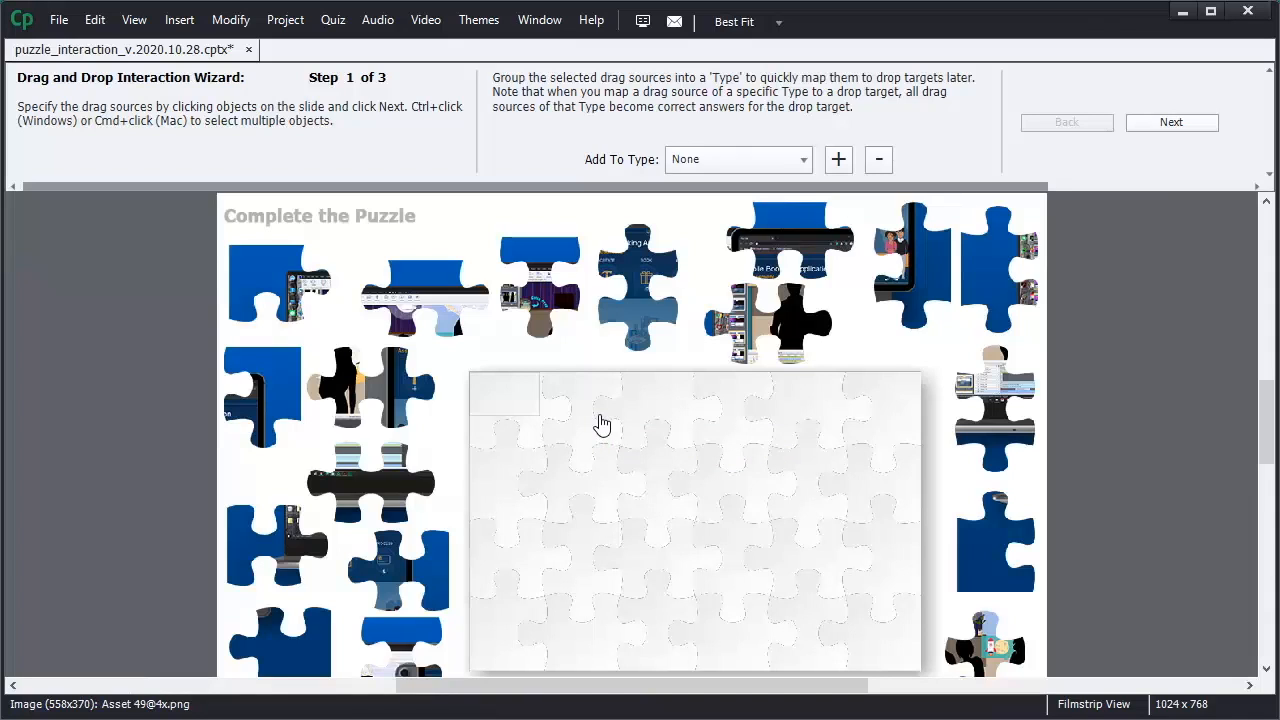
click(270, 280)
ctrl+click(260, 390)
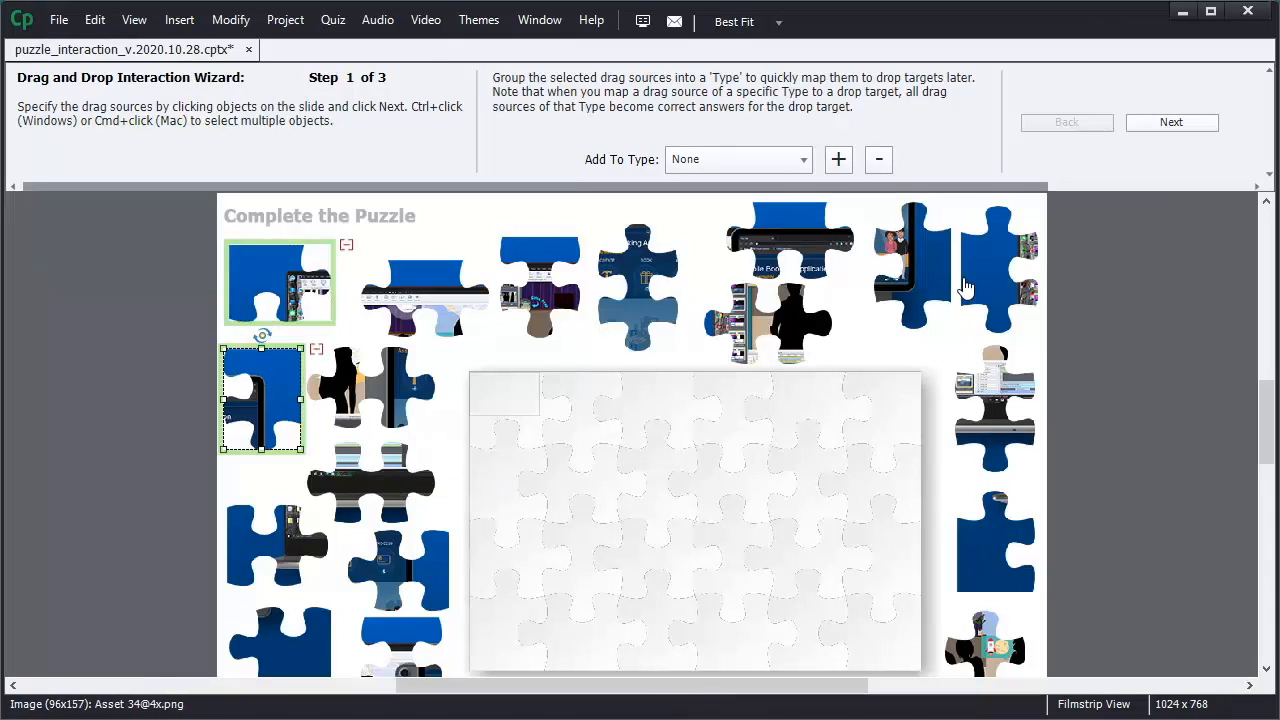
Step: Add the seven puzzle pieces in the slide's lower-left area, including the MDNA logo piece and the dark bar piece, as drag sources
drag(1273, 402, 1273, 438)
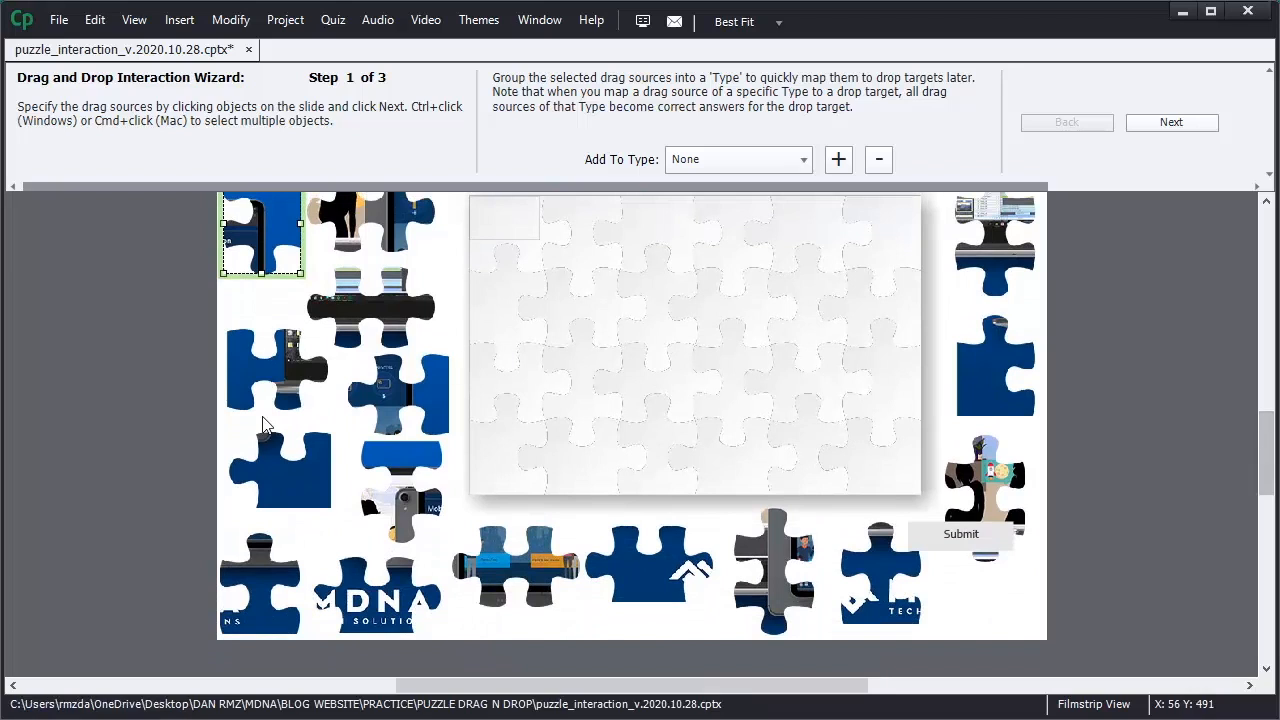
click(273, 400)
ctrl+click(292, 490)
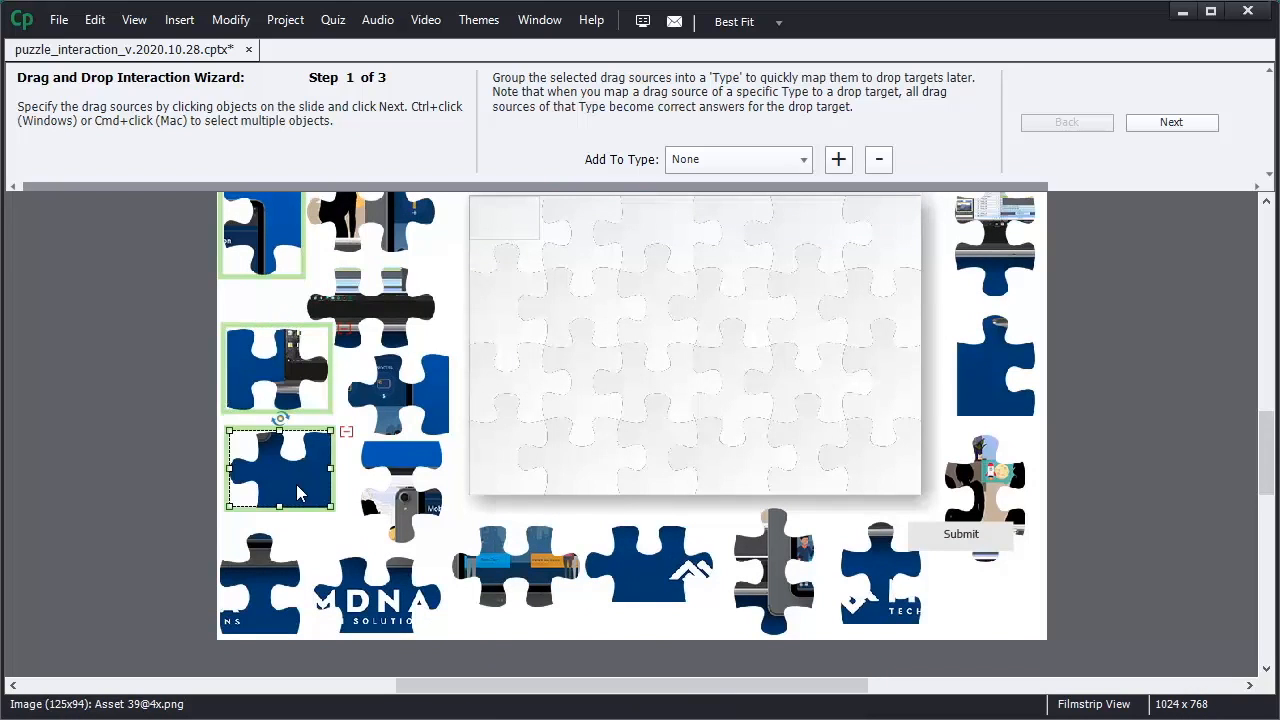
ctrl+click(228, 624)
ctrl+click(355, 605)
ctrl+click(395, 495)
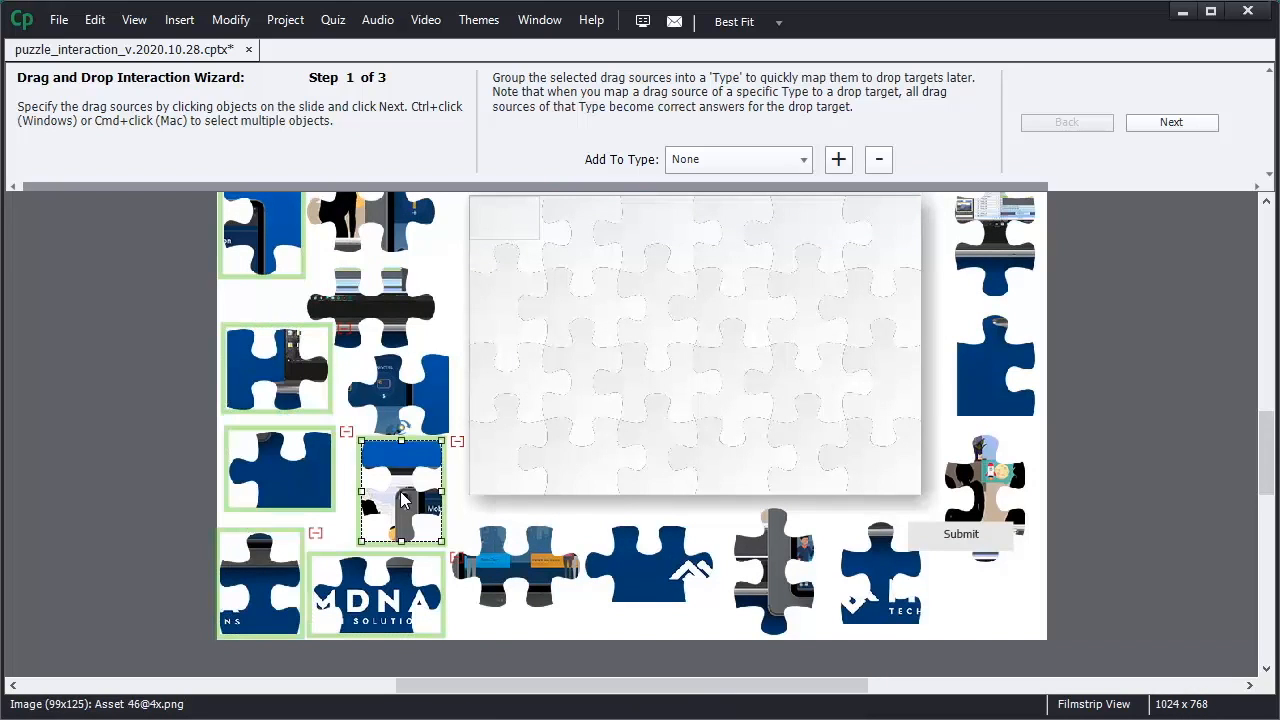
ctrl+click(406, 425)
ctrl+click(367, 298)
Step: Add the piece showing a standing figure on the slide's left side and the seven pieces along its upper edge as drag sources
scroll(365, 291, up, 5)
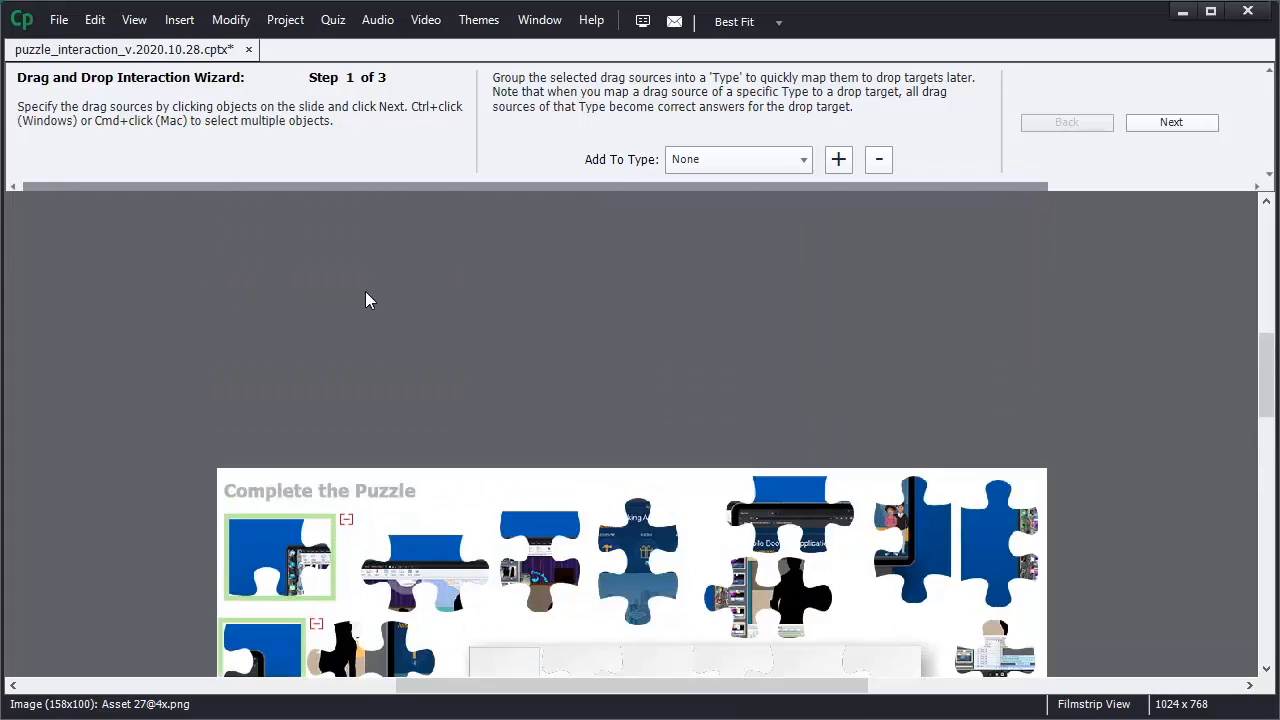
scroll(365, 291, down, 7)
scroll(365, 291, up, 7)
ctrl+click(370, 545)
ctrl+click(400, 500)
ctrl+click(565, 440)
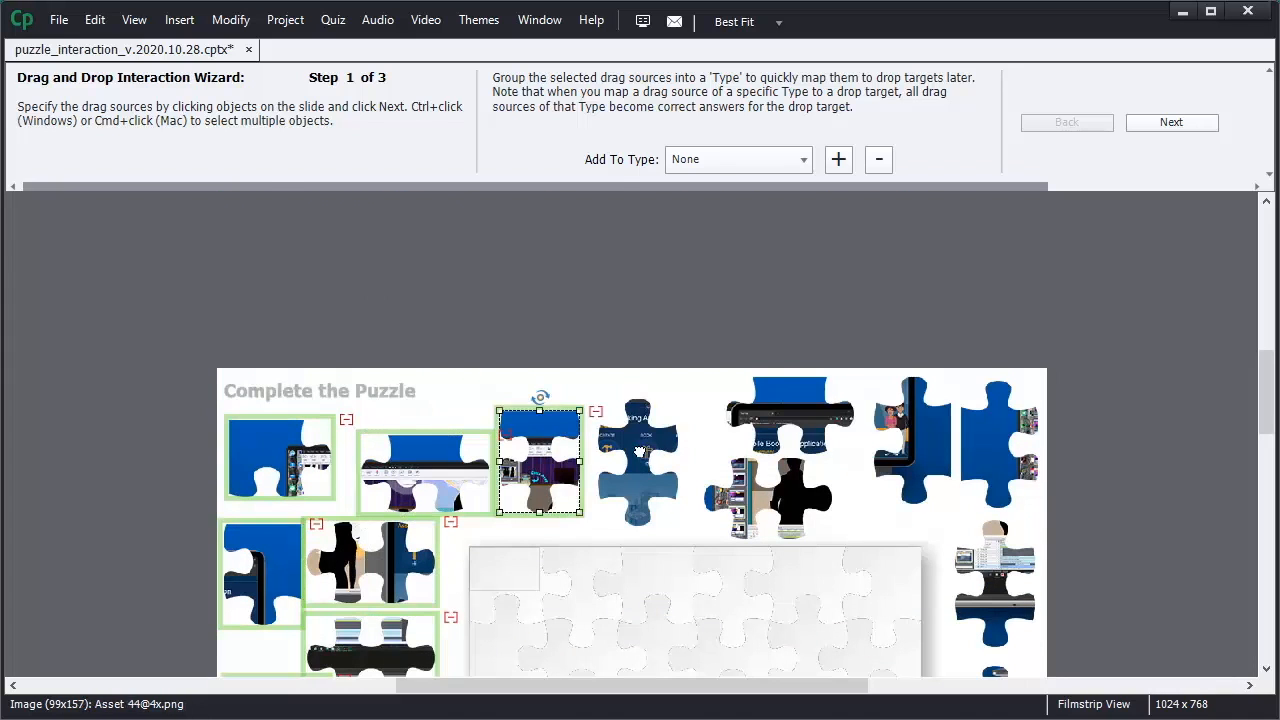
ctrl+click(638, 460)
ctrl+click(782, 487)
ctrl+click(793, 428)
ctrl+click(918, 474)
ctrl+click(1003, 466)
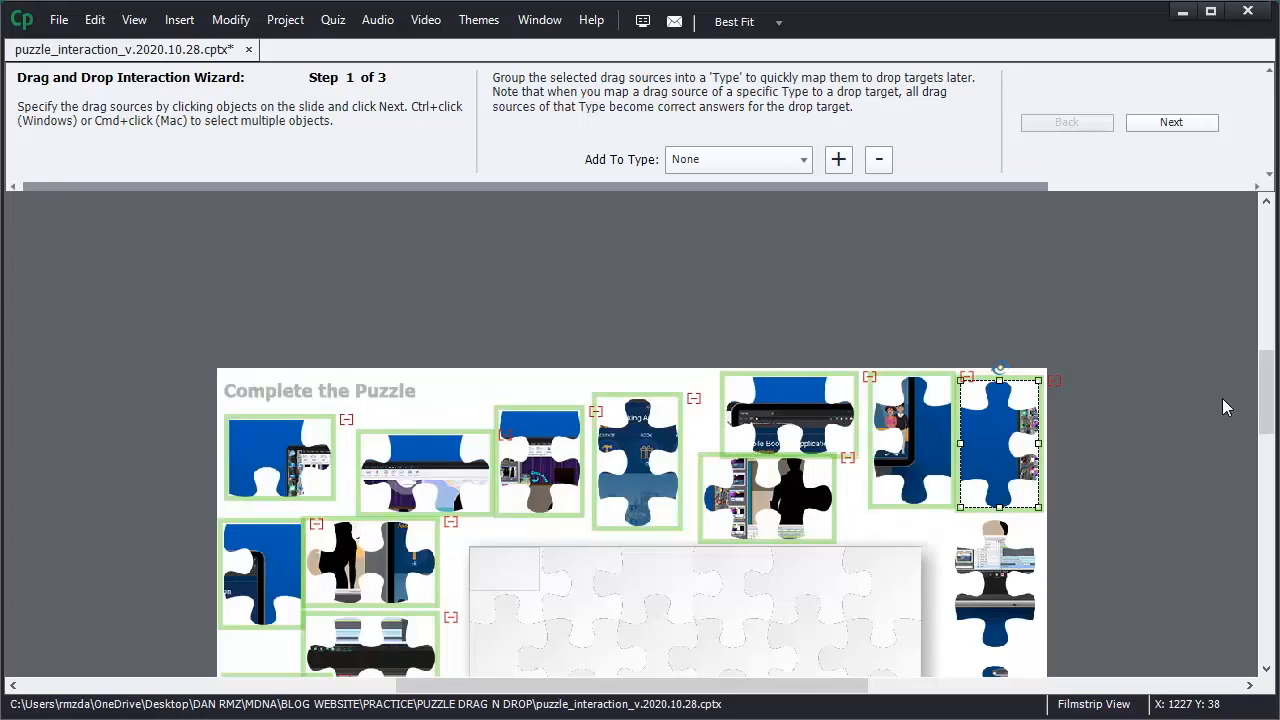
Step: Add the three remaining pieces down the slide's right edge and the four remaining pieces along its lower edge as drag sources
drag(1265, 408, 1266, 464)
ctrl+click(1021, 286)
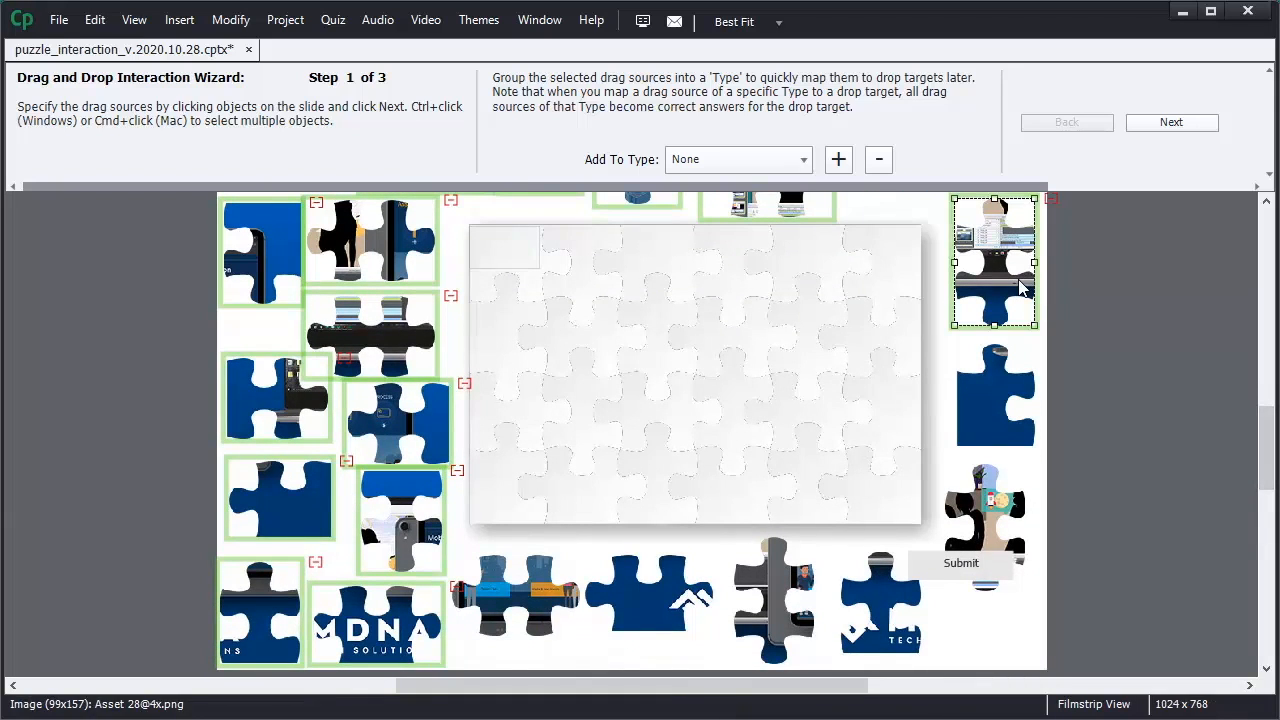
ctrl+click(995, 438)
ctrl+click(993, 523)
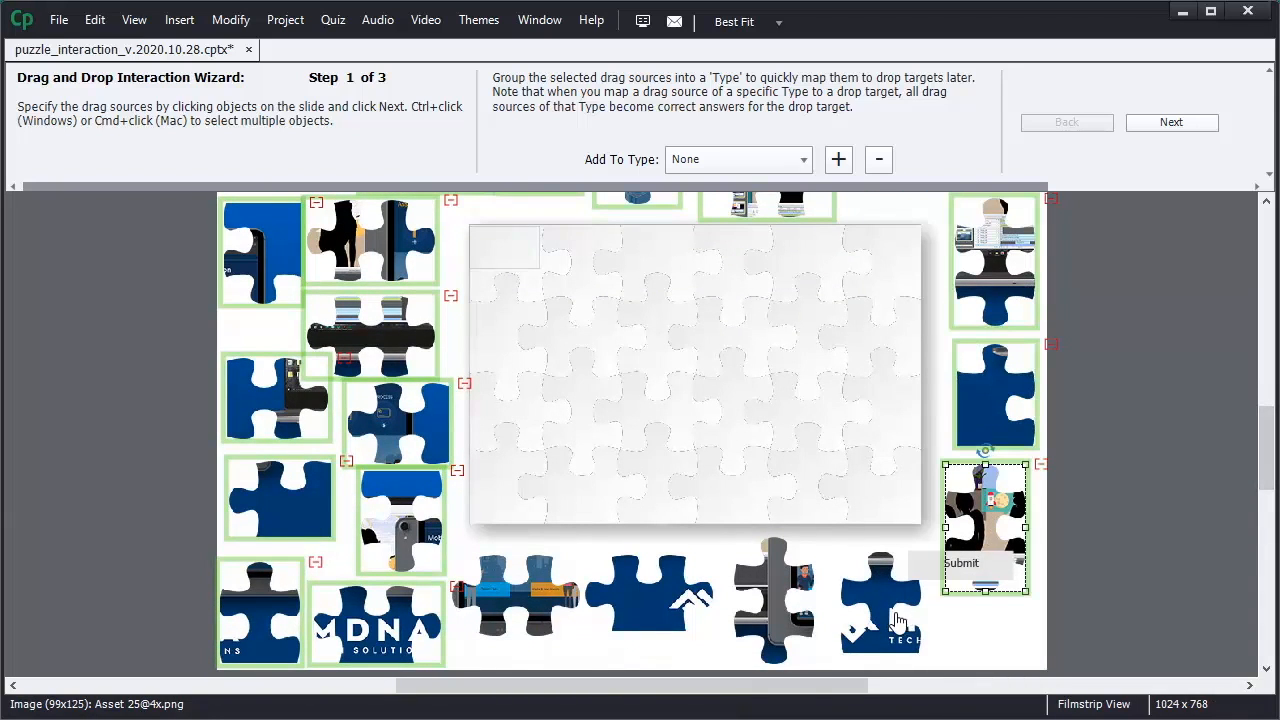
ctrl+click(890, 612)
ctrl+click(778, 610)
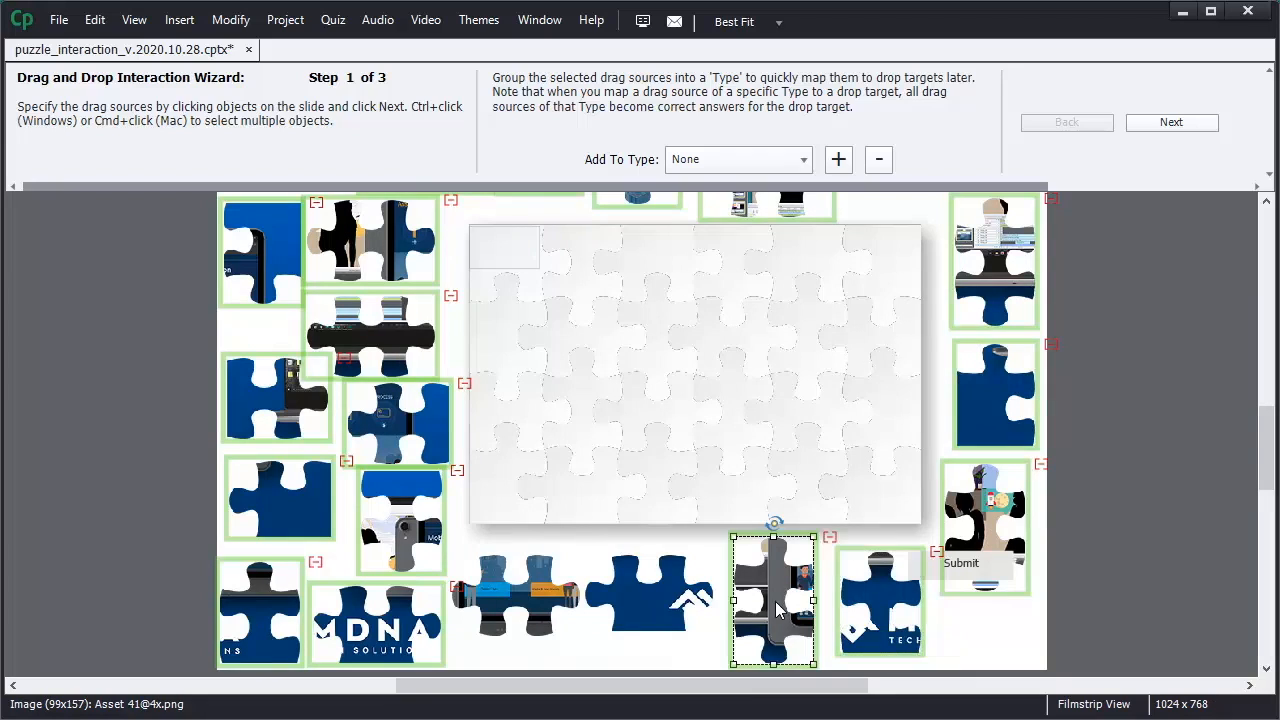
ctrl+click(615, 600)
ctrl+click(530, 600)
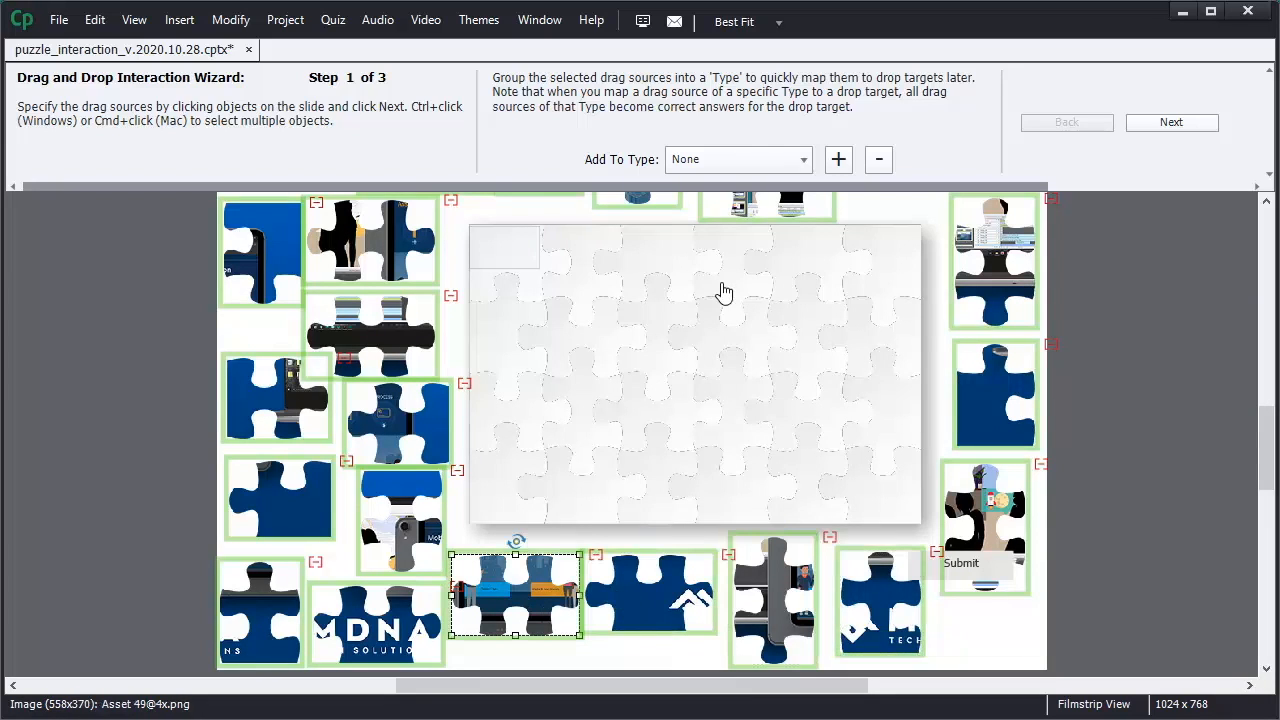
ctrl+click(528, 249)
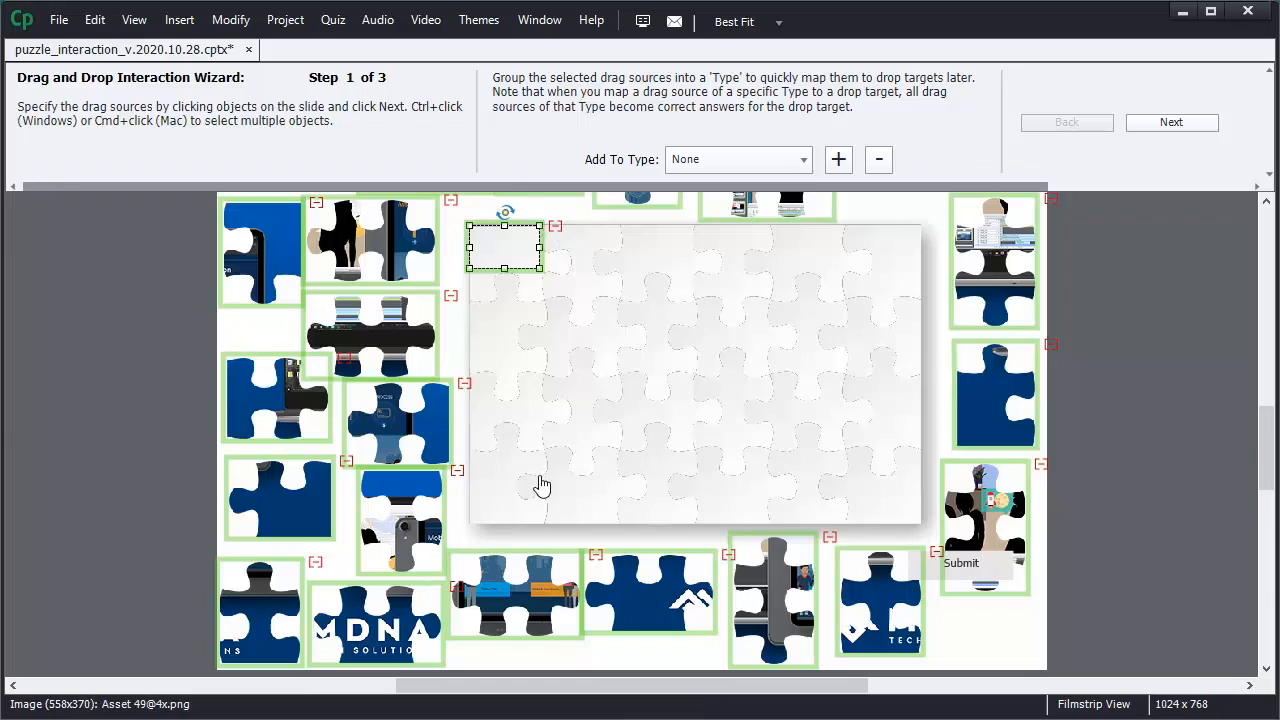
click(560, 242)
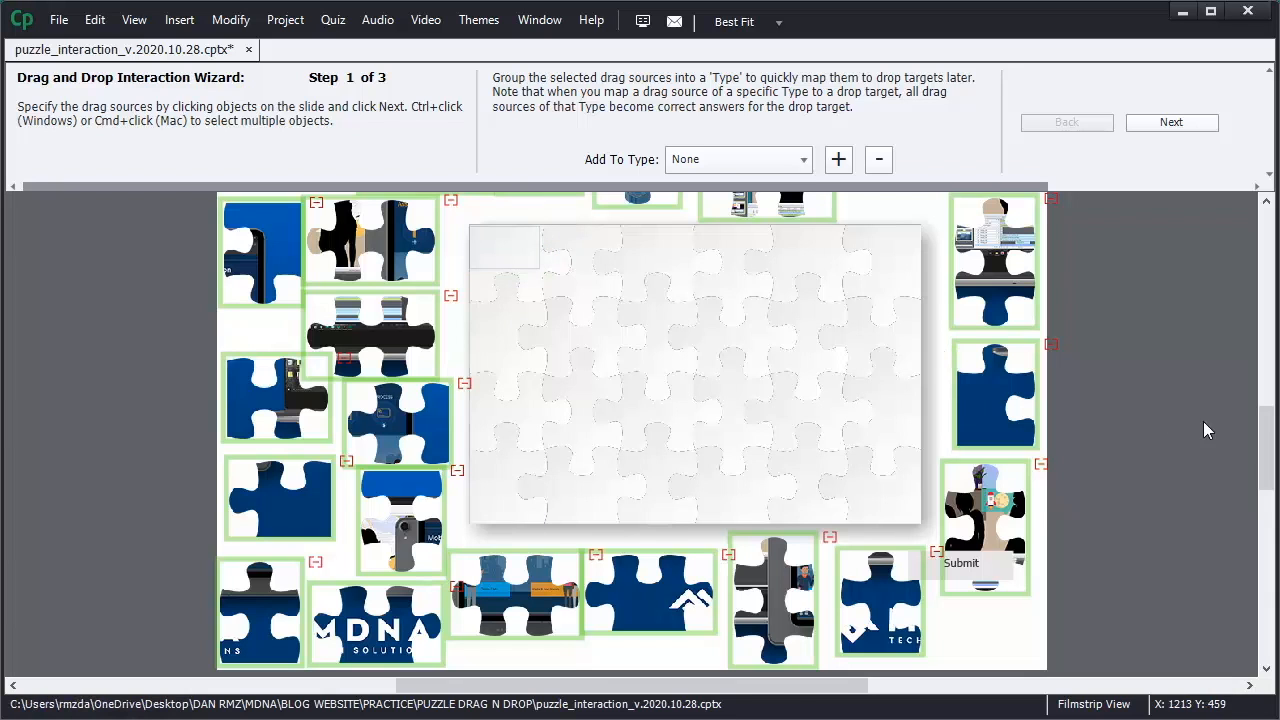
mouse_move(1265, 465)
mouse_down()
mouse_move(1262, 448)
mouse_move(1261, 468)
mouse_up()
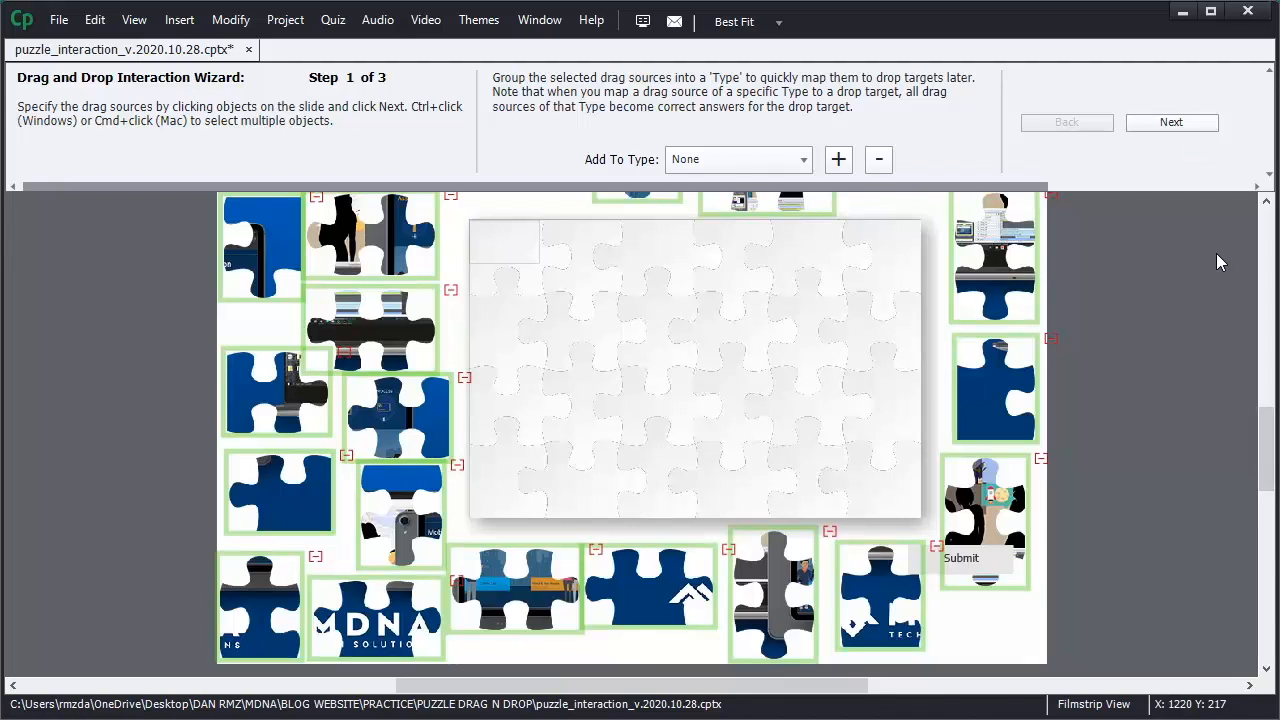
mouse_move(1268, 457)
mouse_down()
mouse_move(1268, 430)
mouse_move(1267, 495)
mouse_move(1268, 446)
mouse_up()
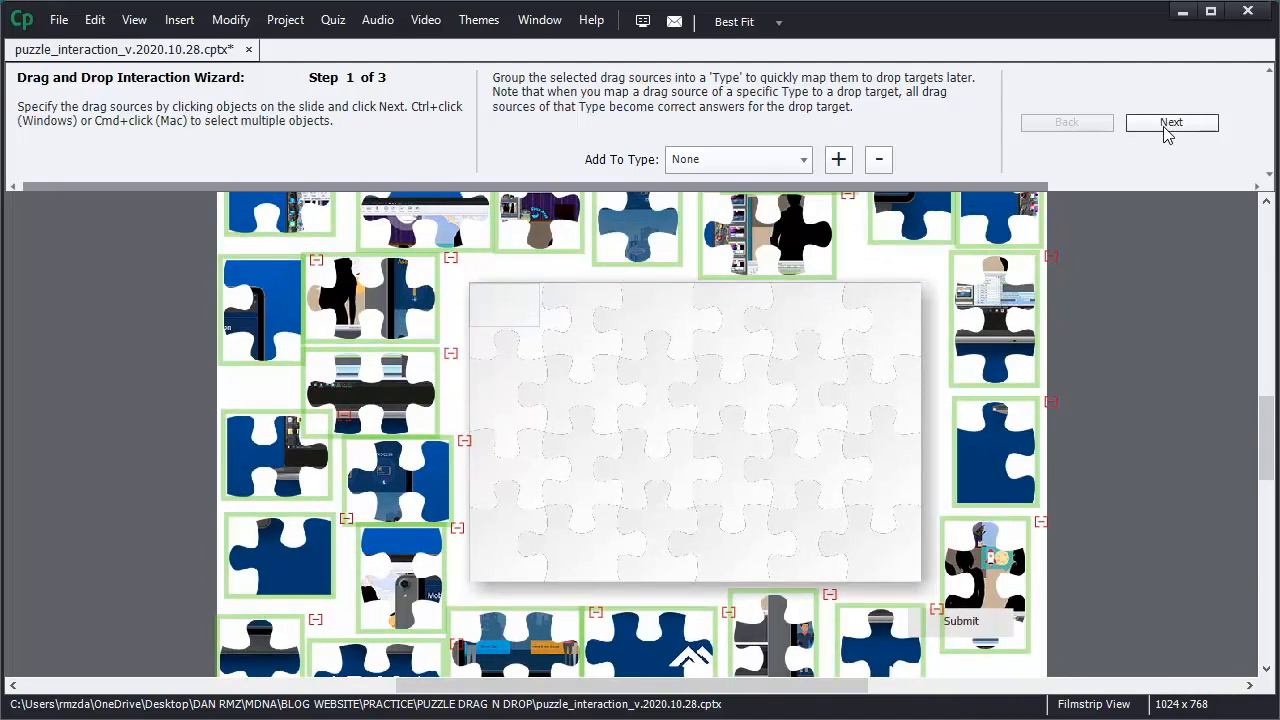
Step: Advance the wizard to drop targets and mark the six smart shapes across the puzzle board's first row
click(1165, 126)
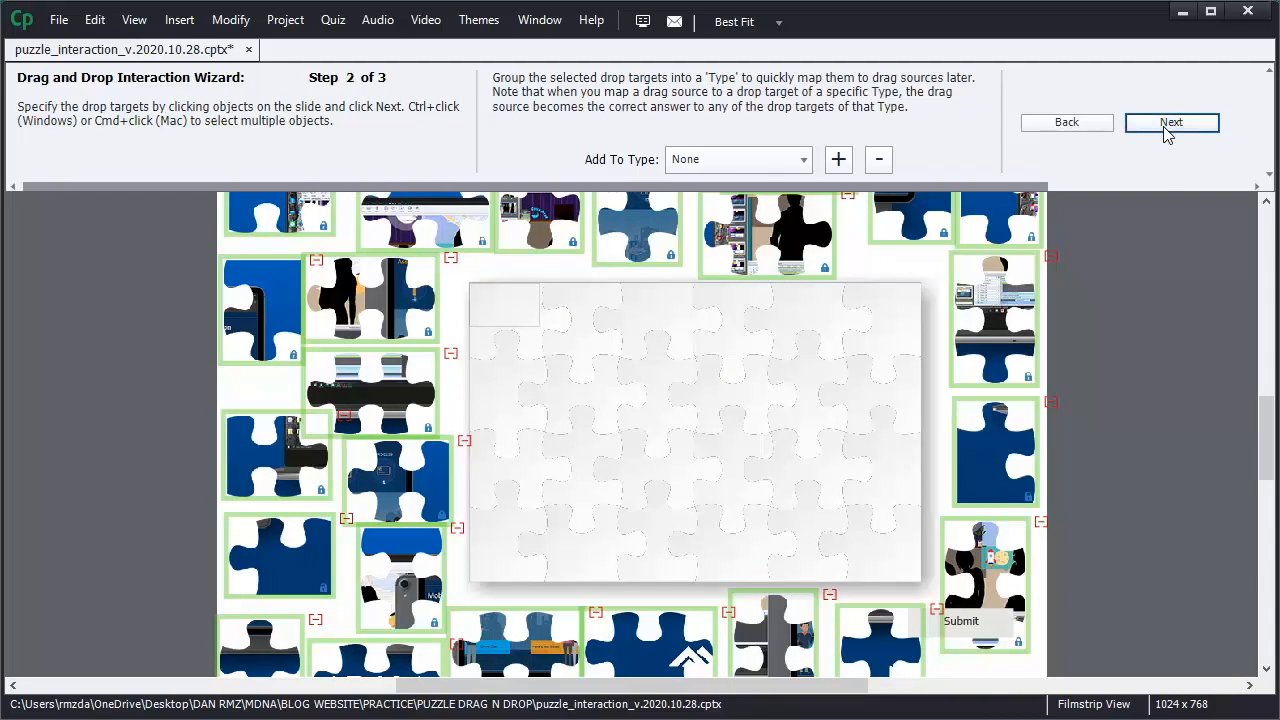
click(529, 334)
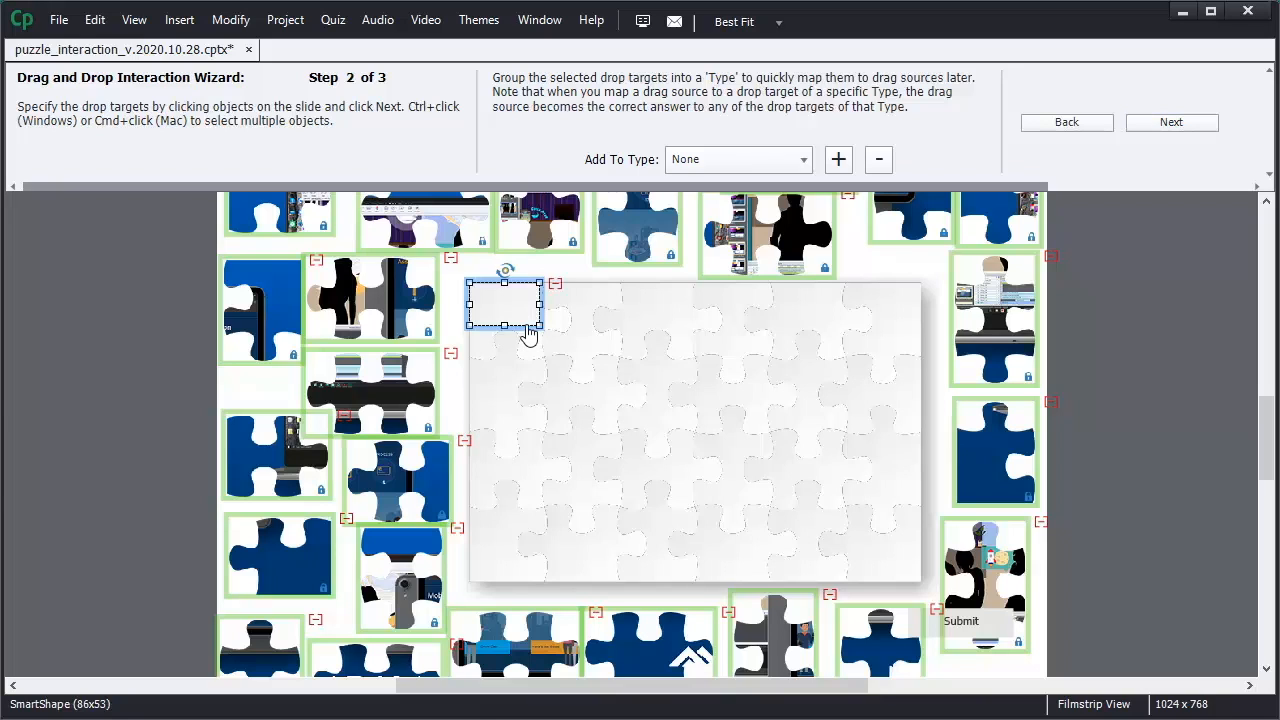
click(584, 316)
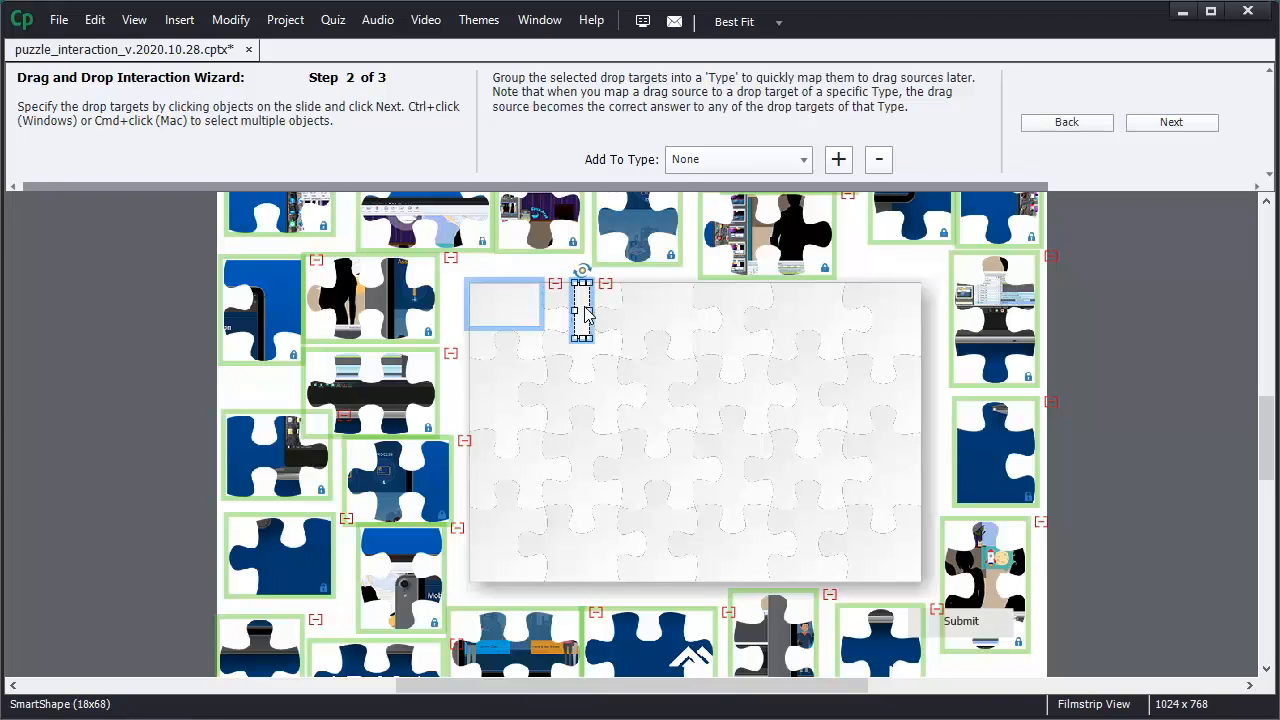
click(657, 310)
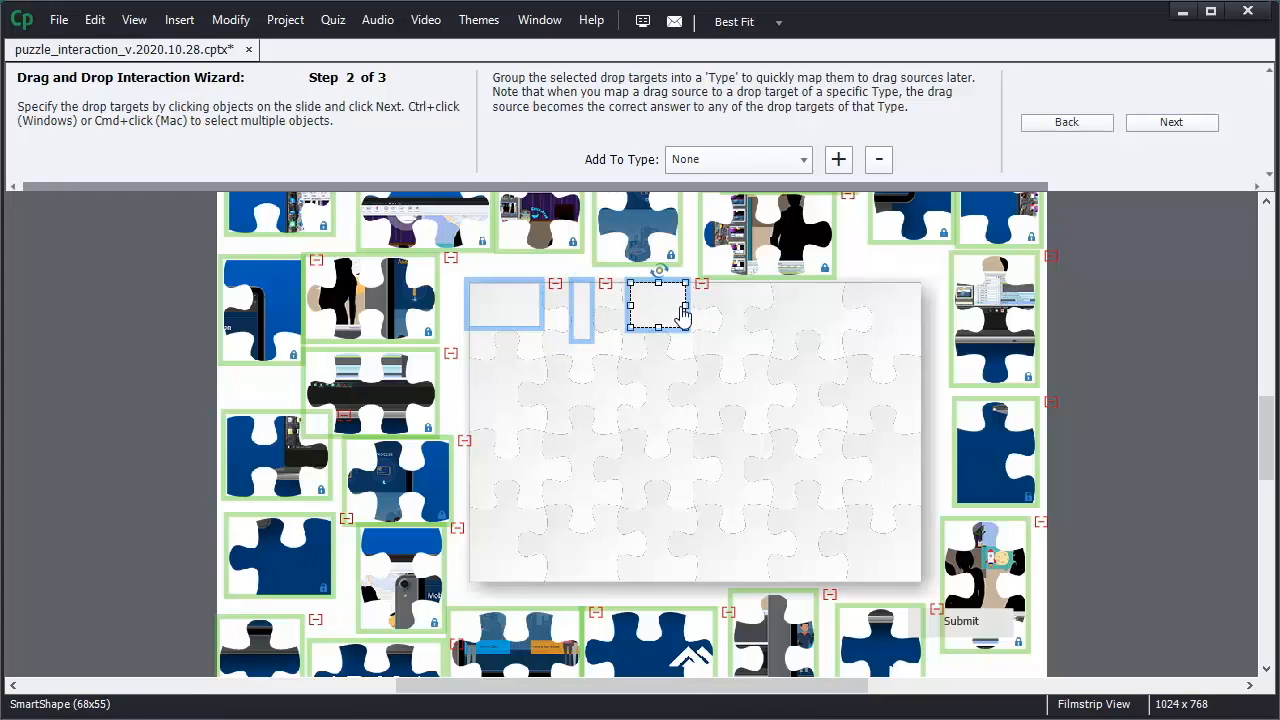
click(731, 314)
click(812, 318)
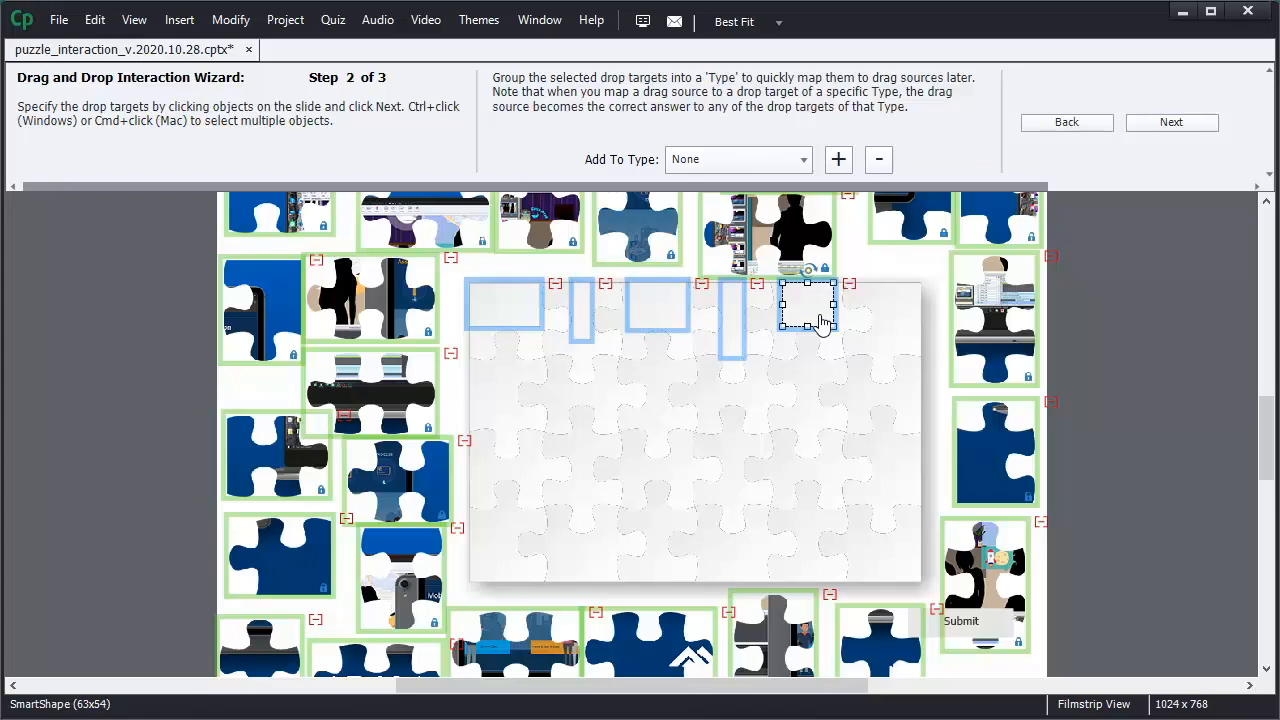
click(898, 320)
Step: Mark the six smart shapes in the board's second row as drop targets, keeping the board image itself out of the targets
click(886, 395)
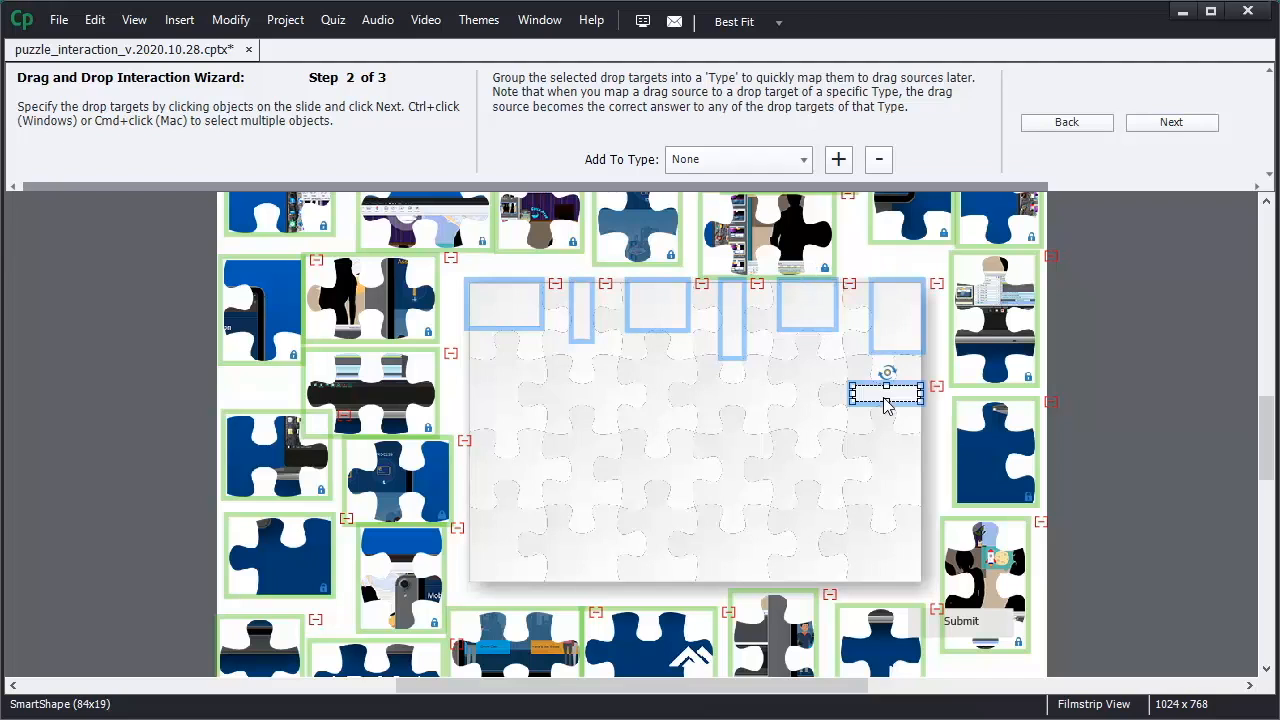
click(809, 404)
click(737, 413)
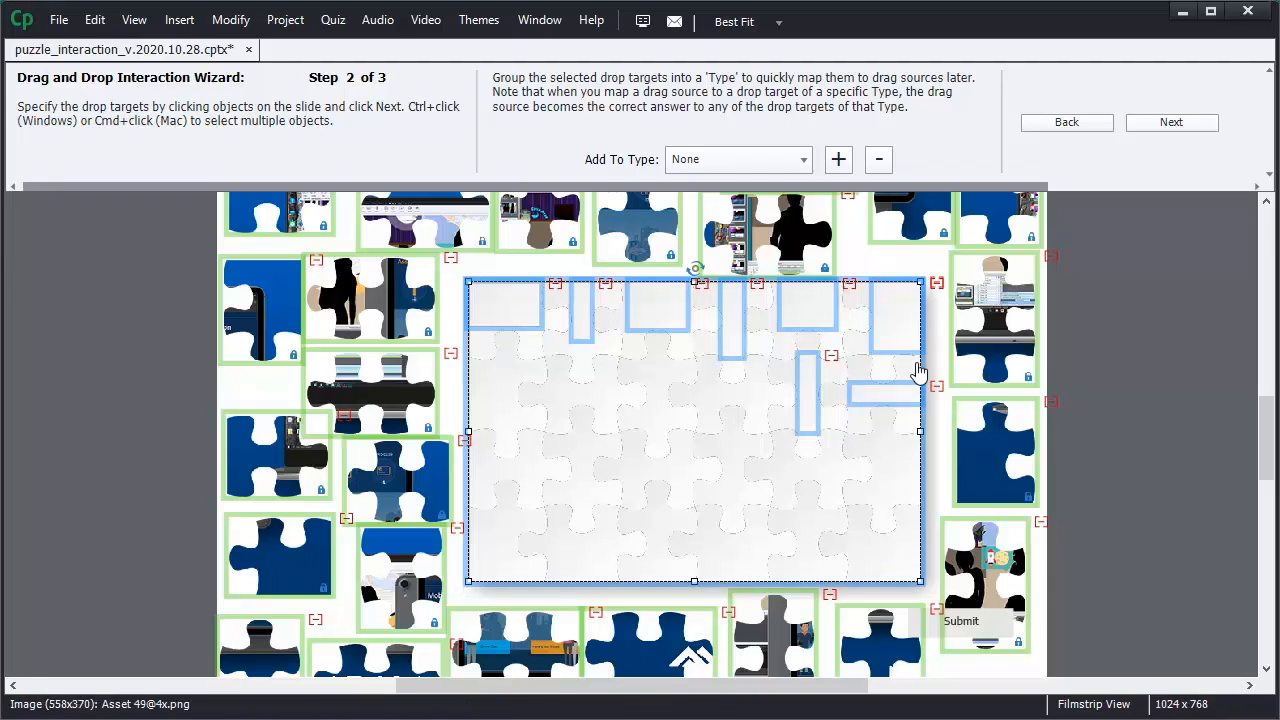
click(940, 288)
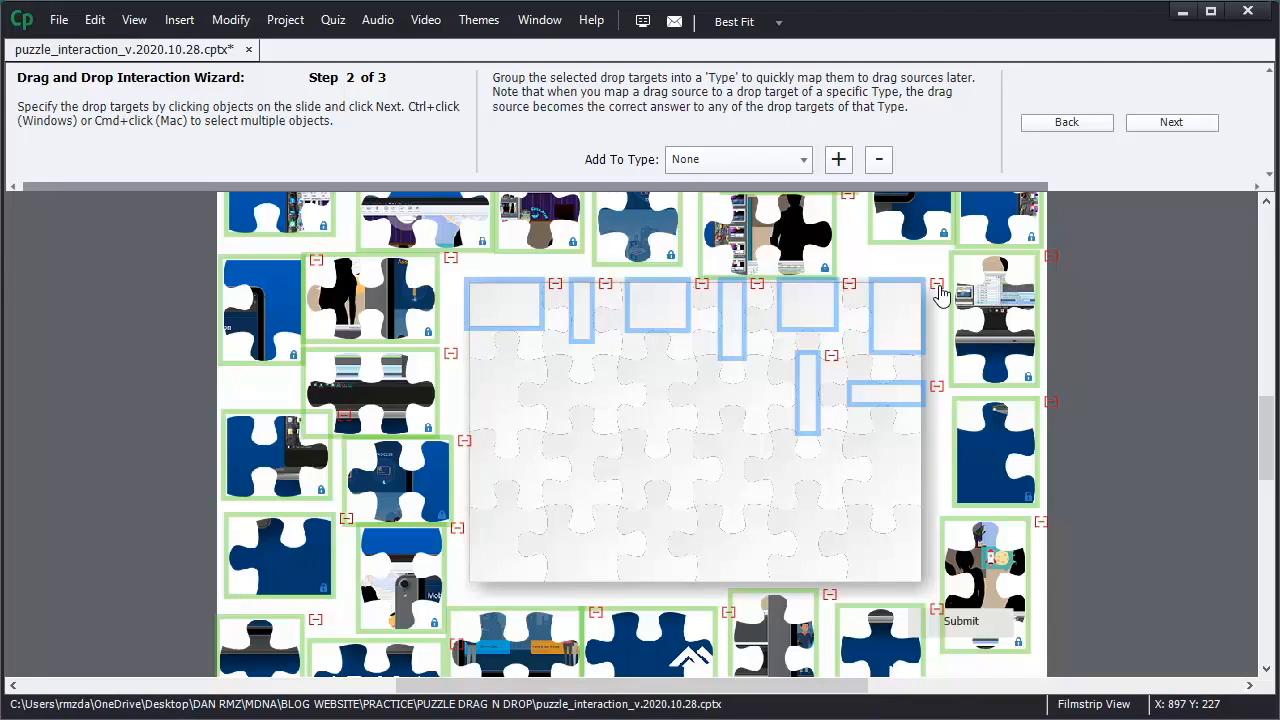
click(728, 400)
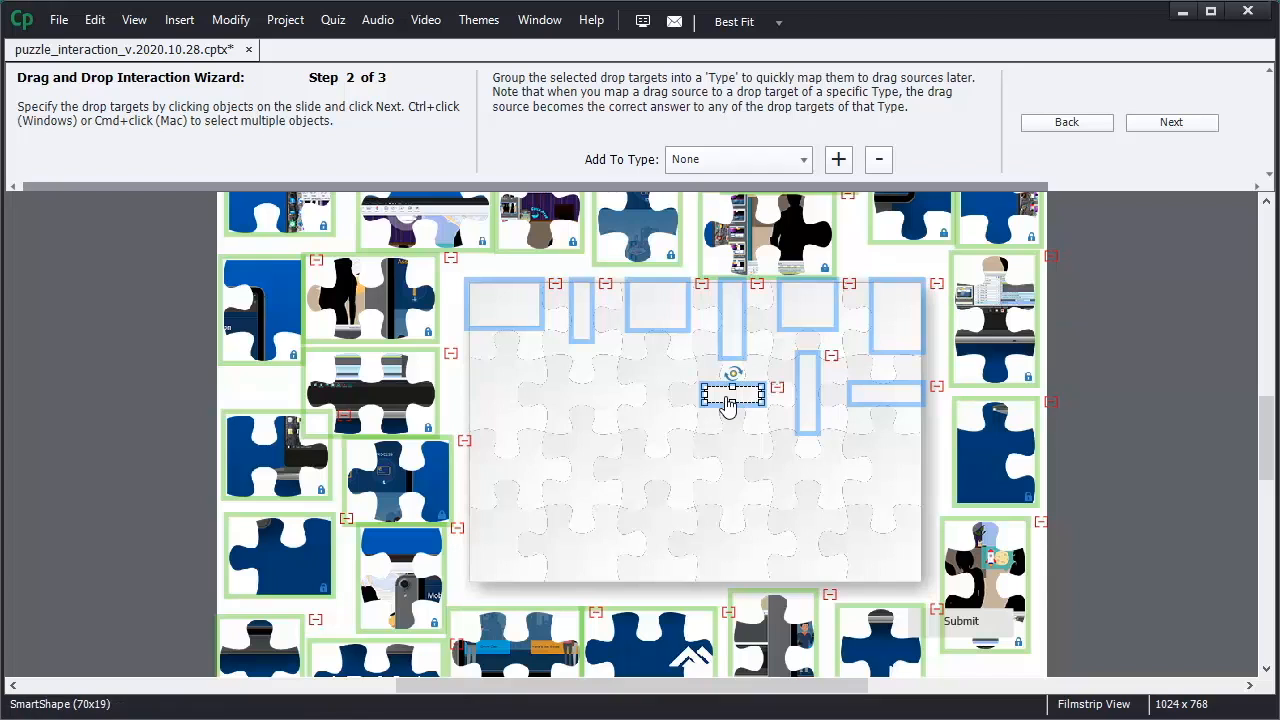
click(657, 392)
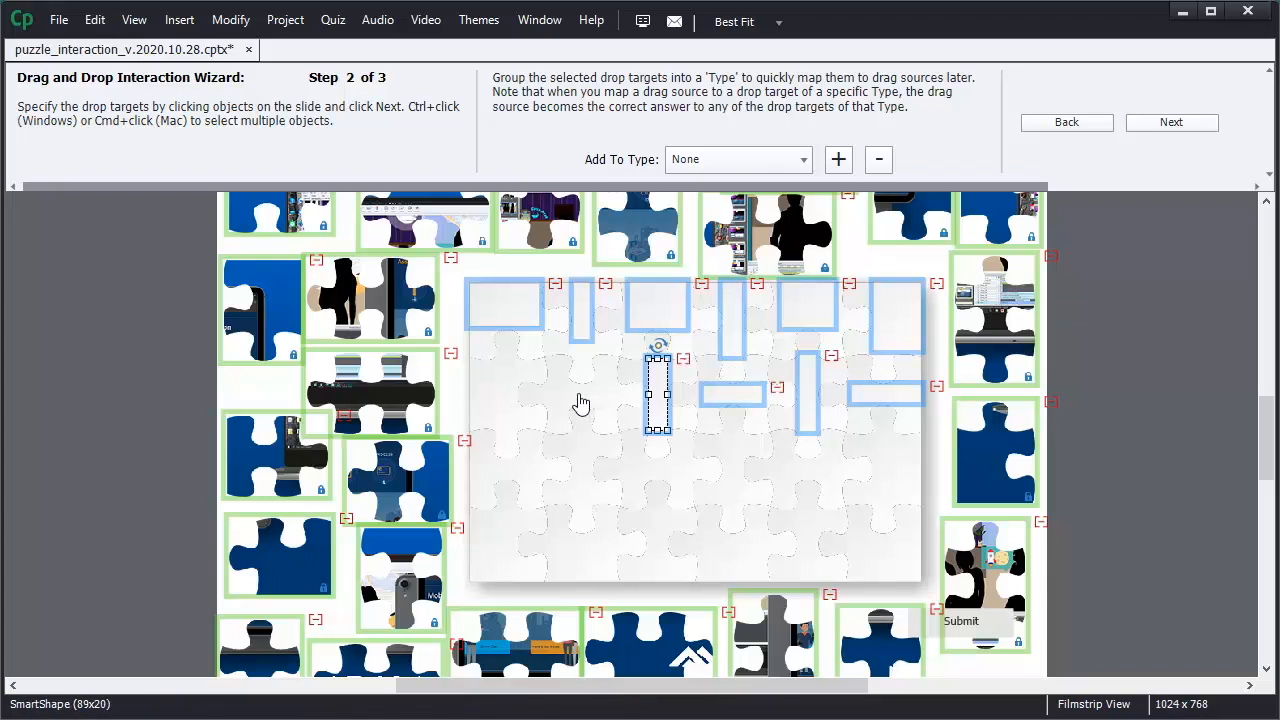
click(581, 400)
click(492, 405)
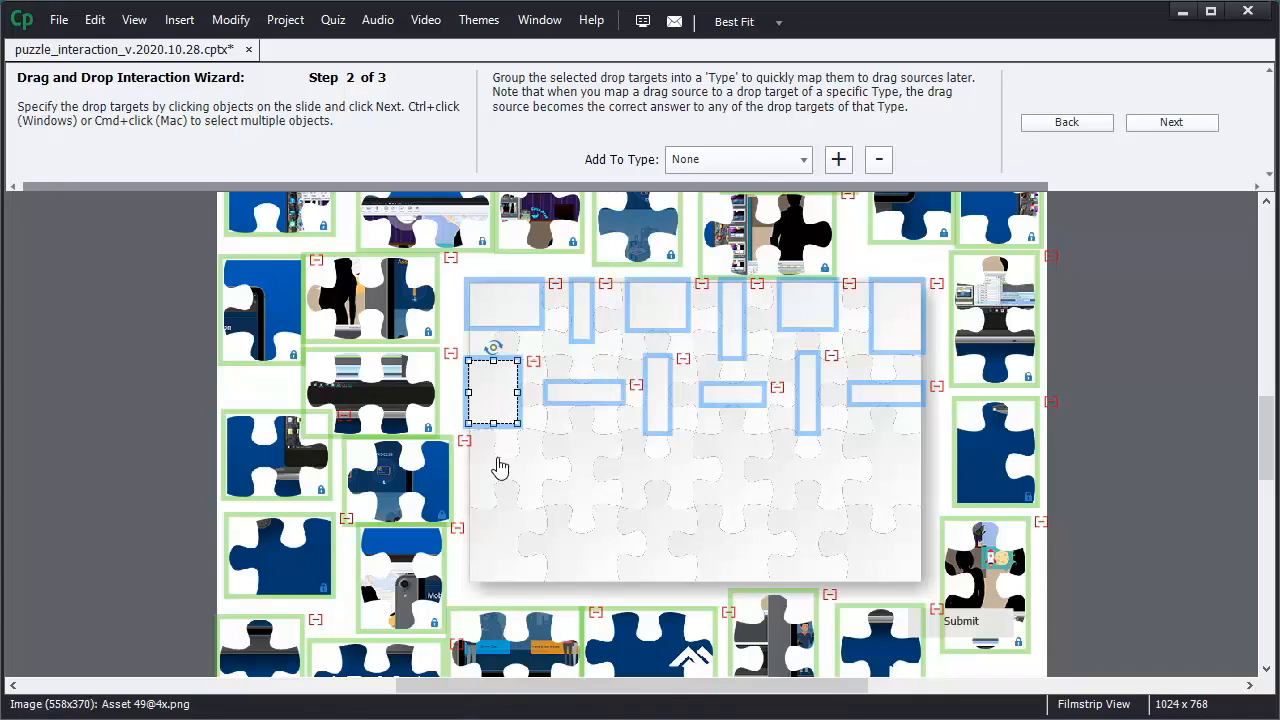
Step: Mark the six smart shapes across the board's third row as drop targets
click(500, 476)
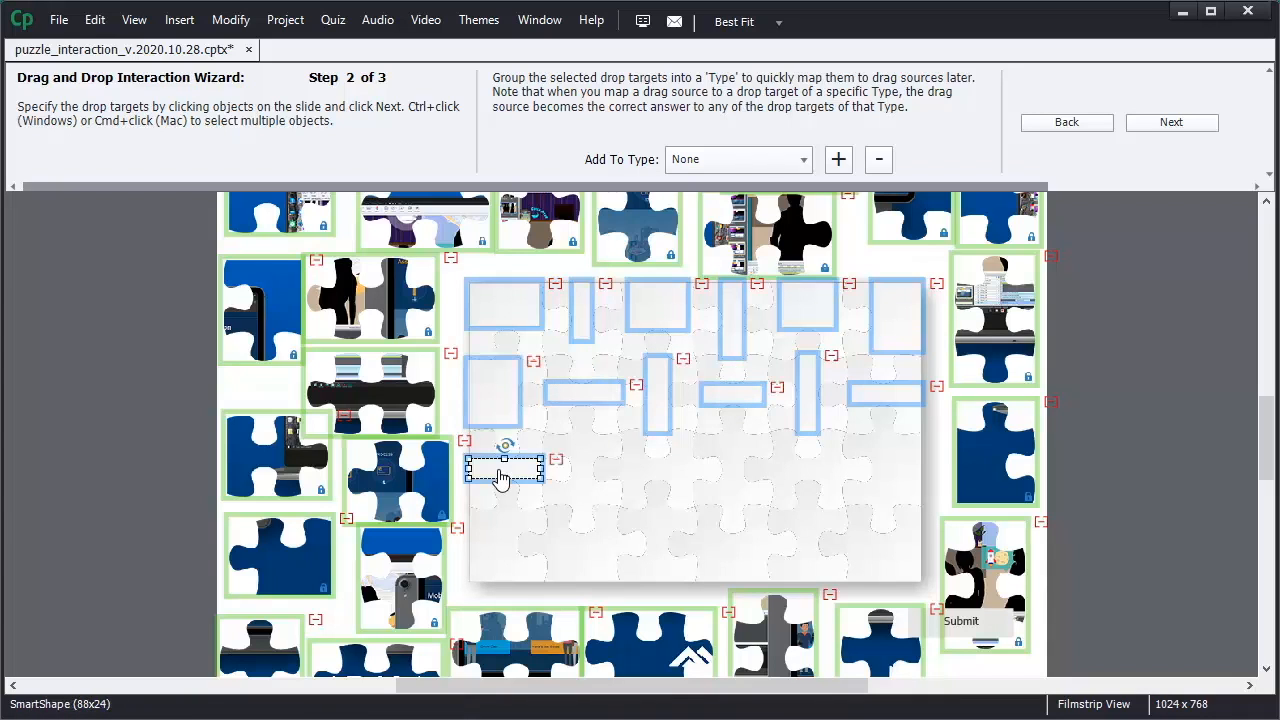
click(584, 478)
click(668, 475)
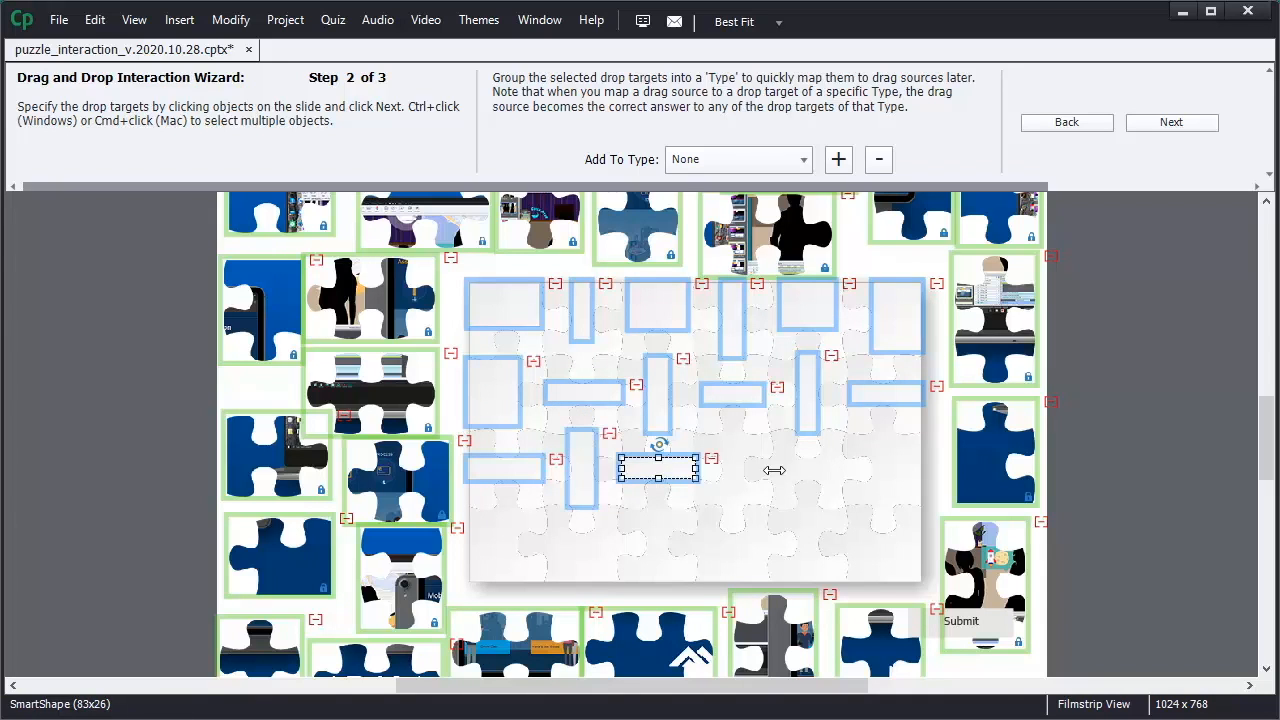
click(732, 469)
click(787, 473)
click(897, 474)
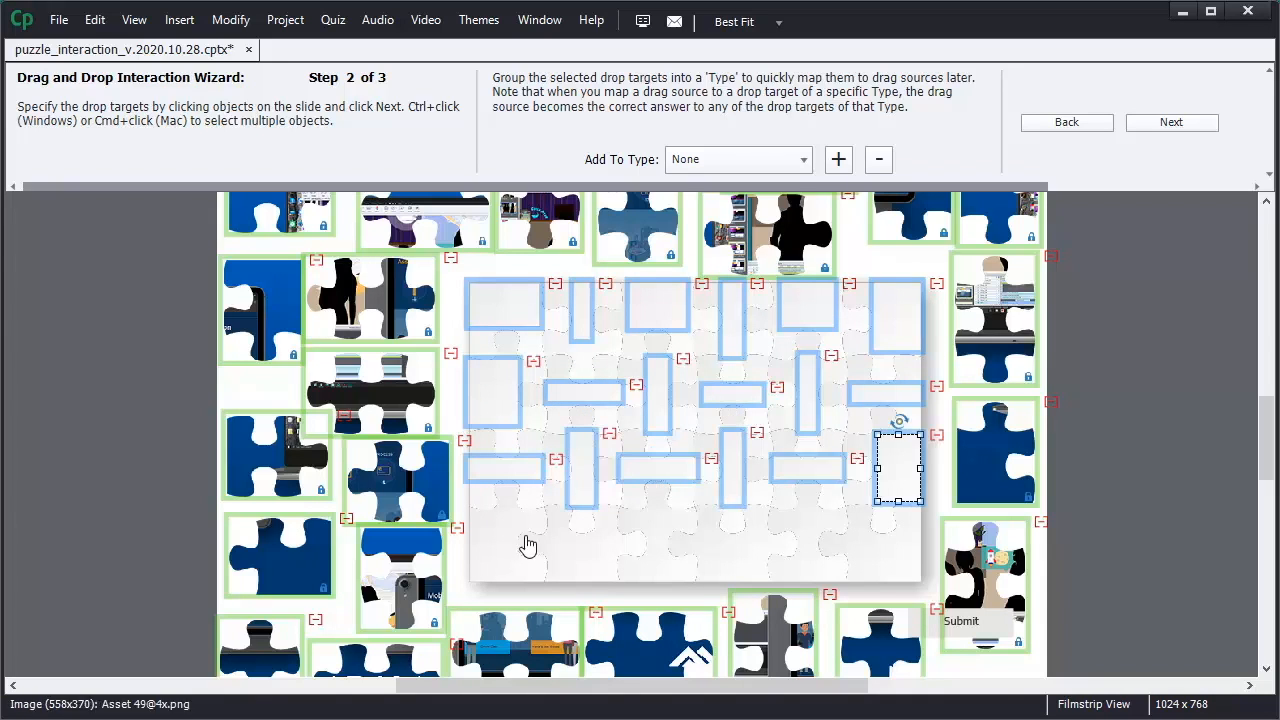
Step: Mark the six smart shapes across the board's fourth row as drop targets
click(492, 548)
click(583, 550)
click(657, 545)
click(735, 552)
click(808, 545)
click(870, 565)
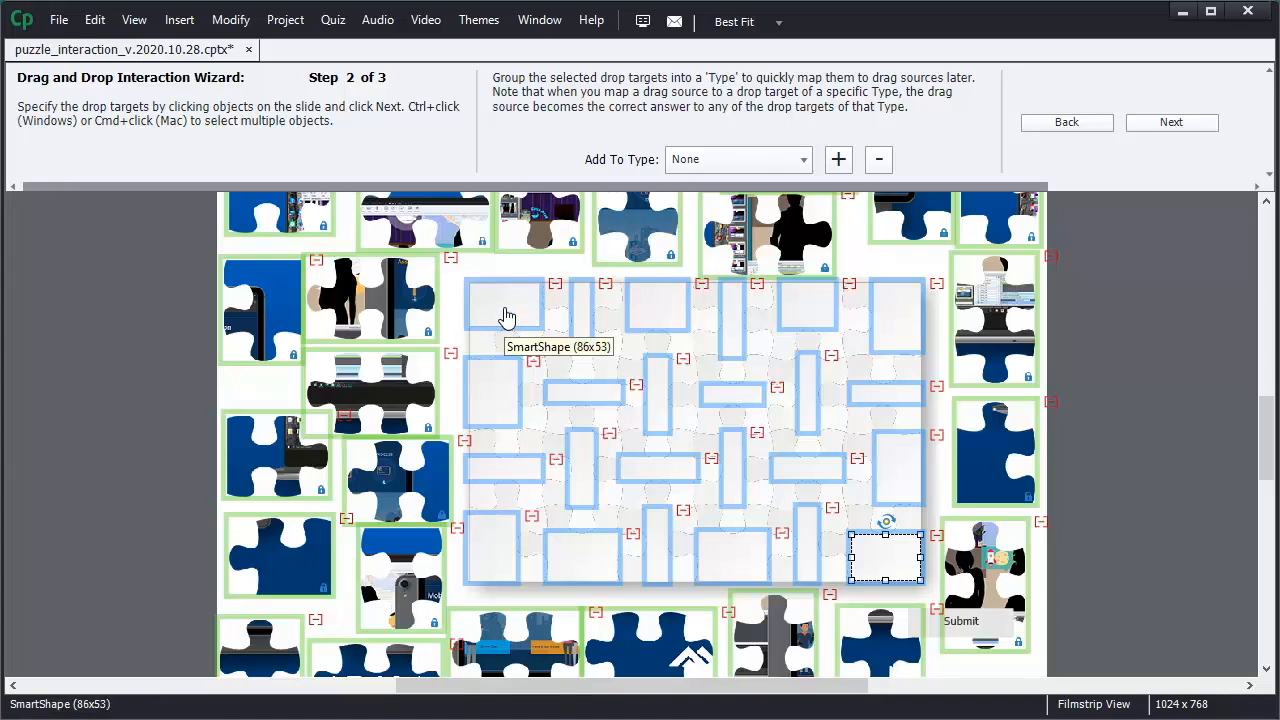
Step: Advance the wizard to answer mapping and connect the four corner puzzle pieces to the matching corner targets of the board
click(1152, 128)
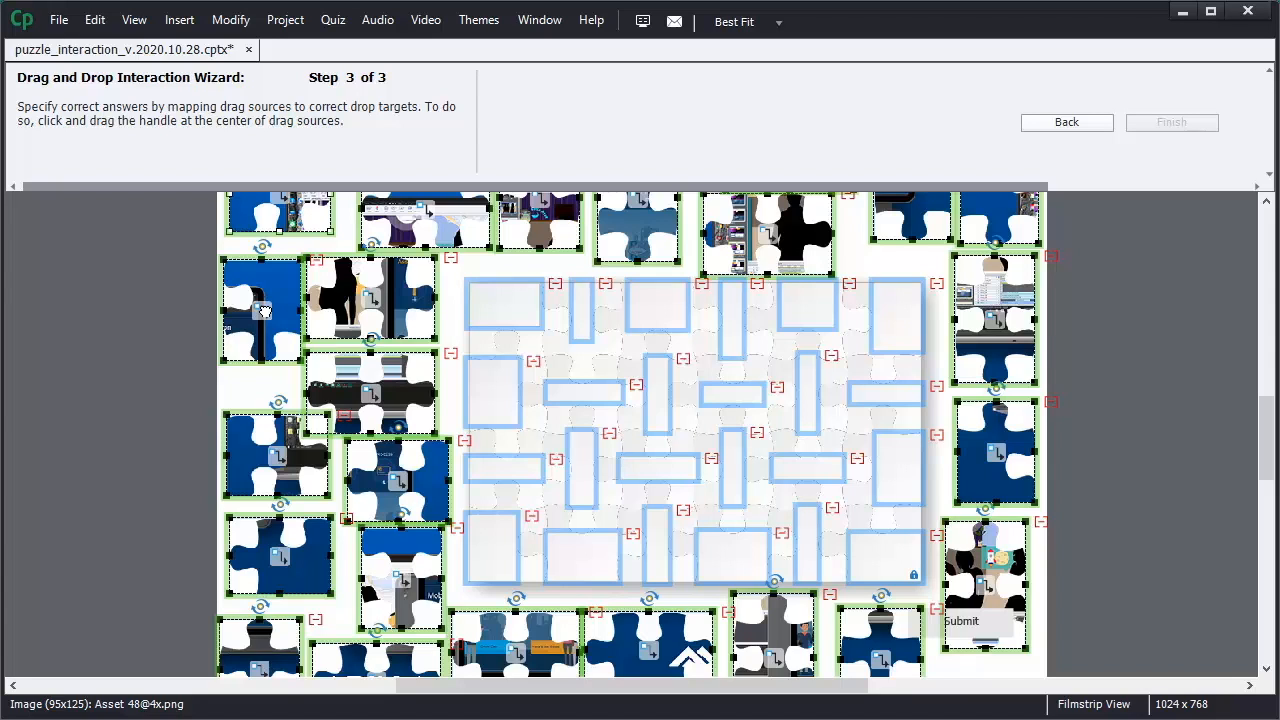
drag(263, 311, 342, 346)
drag(342, 346, 899, 320)
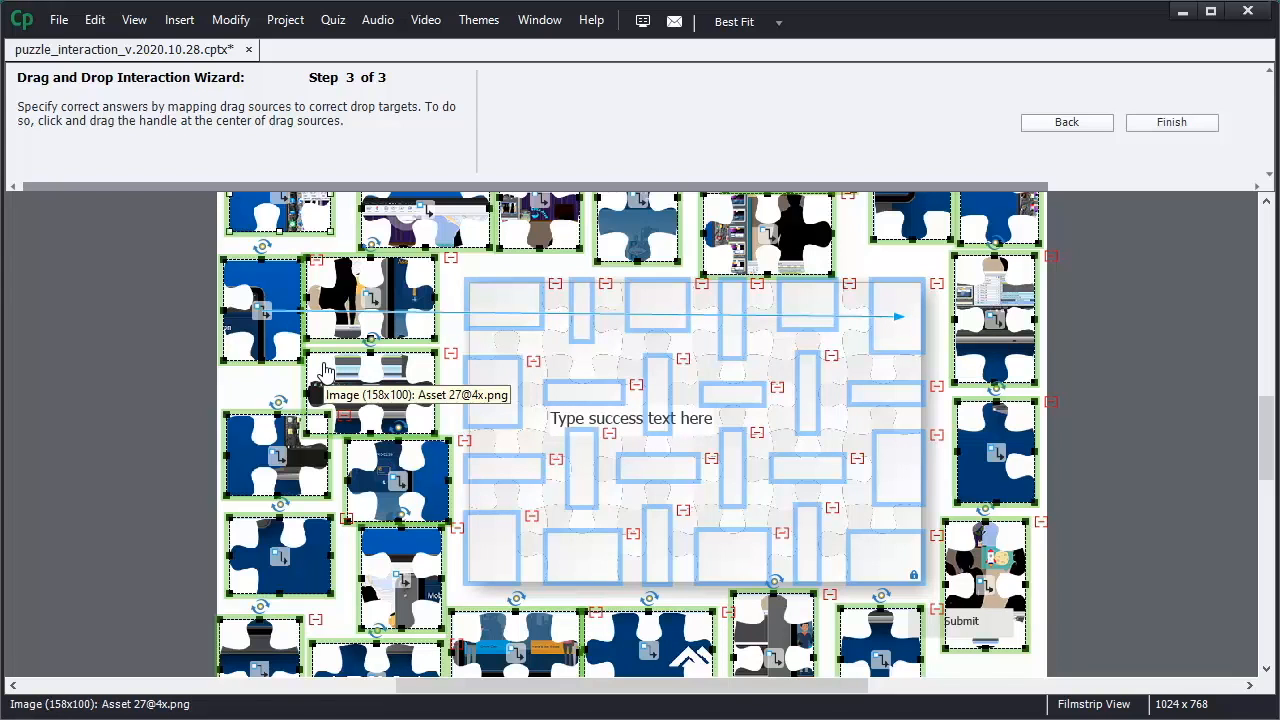
drag(1268, 434, 1271, 446)
drag(280, 485, 887, 487)
drag(996, 381, 492, 478)
drag(1268, 446, 1268, 424)
drag(427, 267, 492, 357)
drag(1269, 419, 1270, 441)
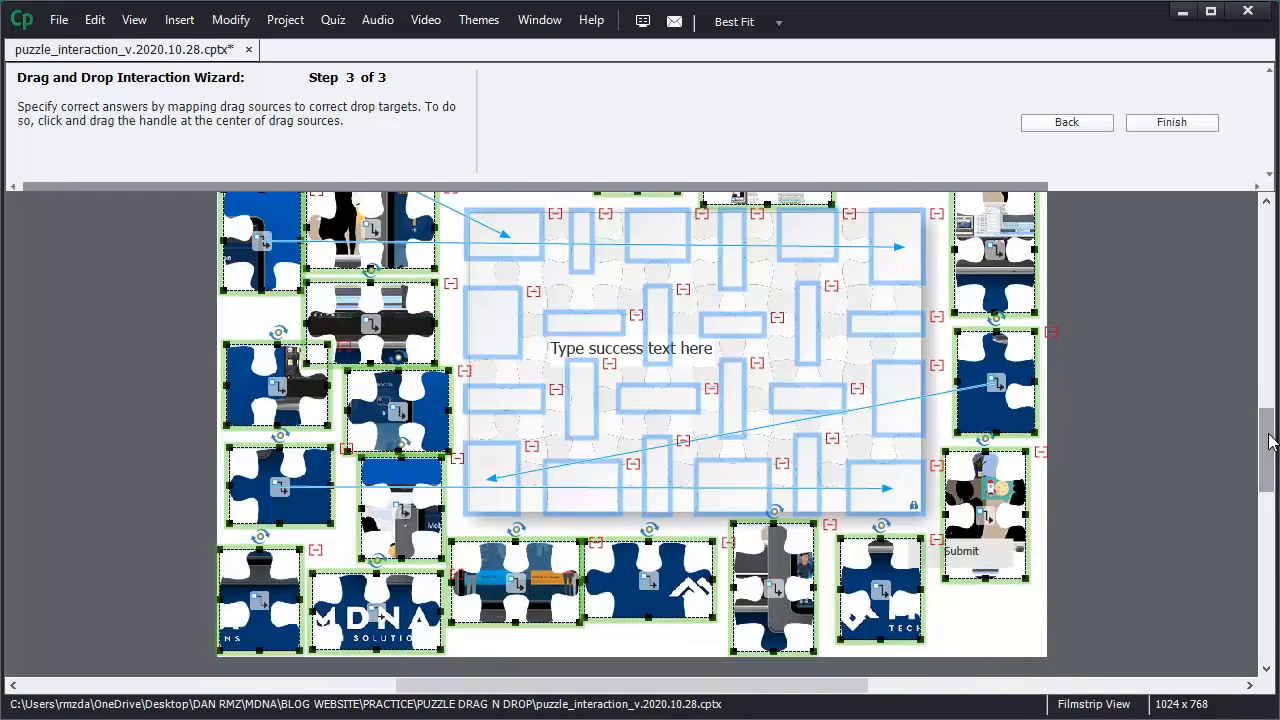
Step: Map the four flat-bottomed pieces below the board to the four middle drop targets in its fourth row
drag(649, 580, 582, 486)
drag(880, 590, 657, 485)
drag(376, 612, 732, 503)
drag(260, 600, 808, 476)
Step: Map the remaining border pieces to the board's outer targets, and the piece overlapping Submit to the third target in the second row
mouse_move(1268, 449)
mouse_down()
mouse_move(1269, 430)
mouse_move(1270, 444)
mouse_up()
drag(278, 473, 506, 486)
drag(1268, 434, 1268, 425)
drag(985, 590, 654, 397)
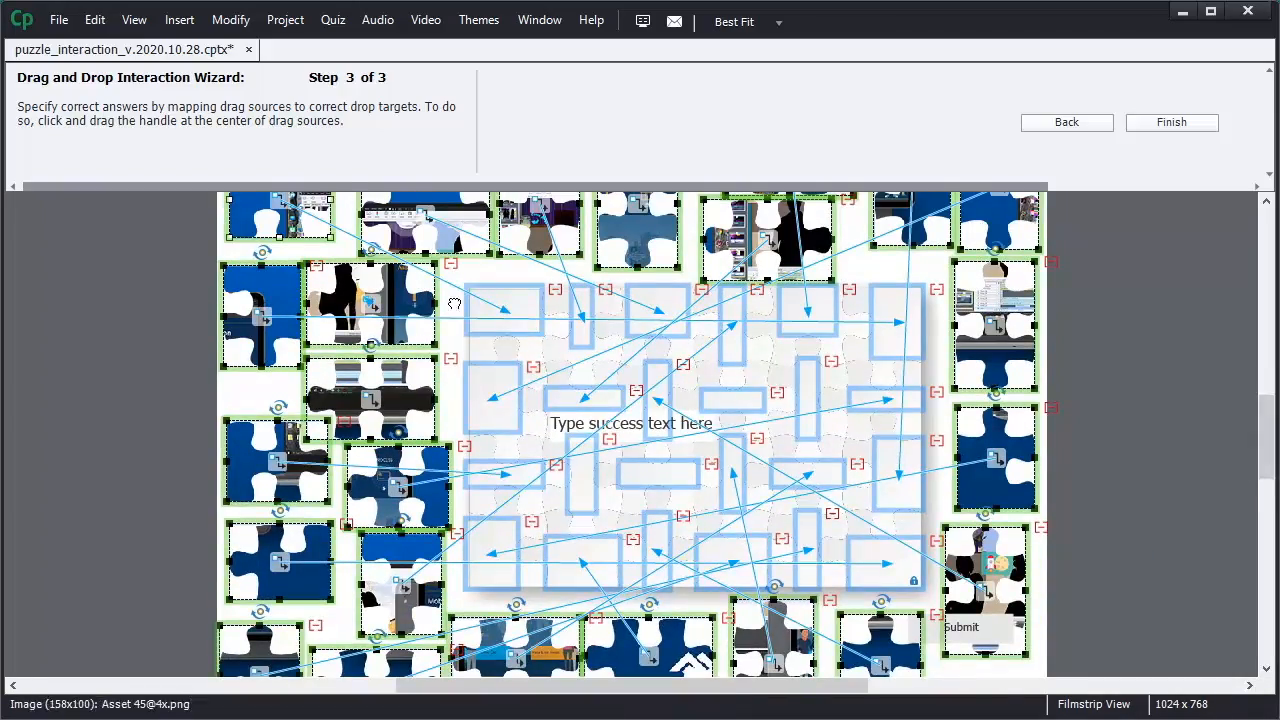
Step: Map the remaining inner pieces to the free targets in the second and third rows, including the second target of the third row
drag(1270, 455, 1272, 446)
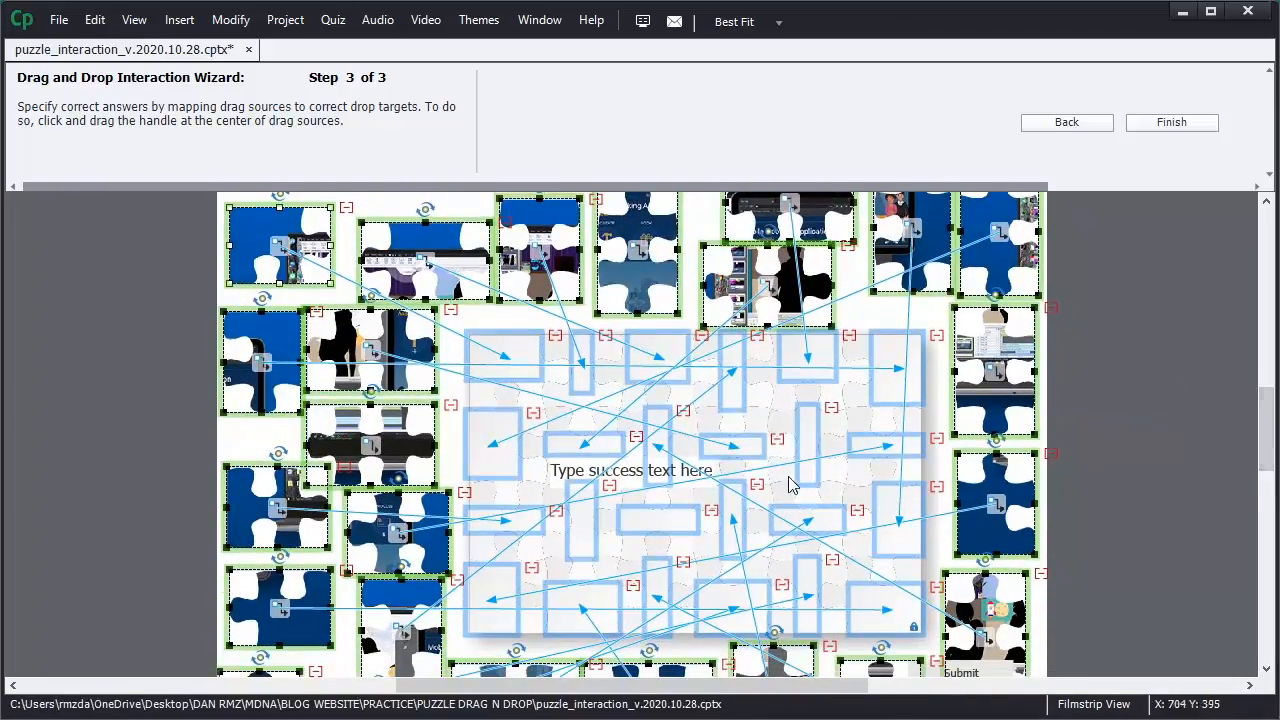
drag(993, 373, 580, 522)
drag(1266, 438, 1266, 431)
drag(638, 295, 810, 492)
drag(1265, 421, 1272, 437)
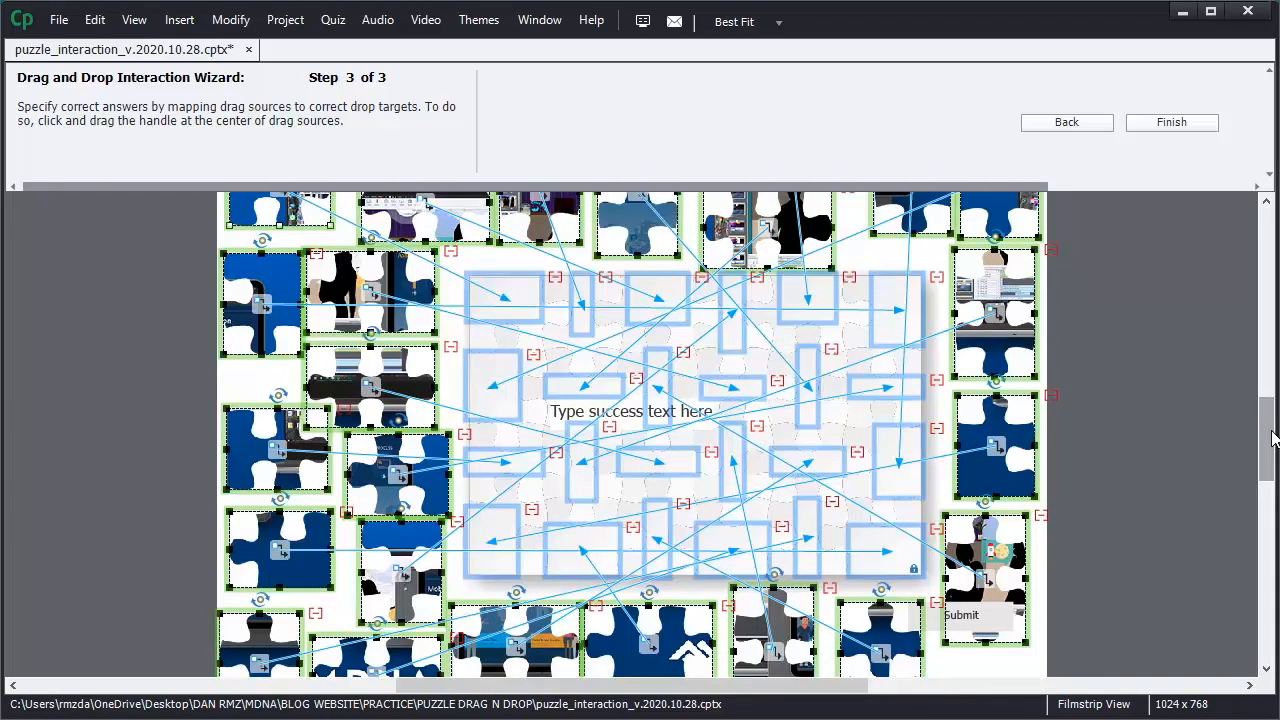
Step: Finish the Drag and Drop Interaction Wizard with the mapped answers
click(1174, 125)
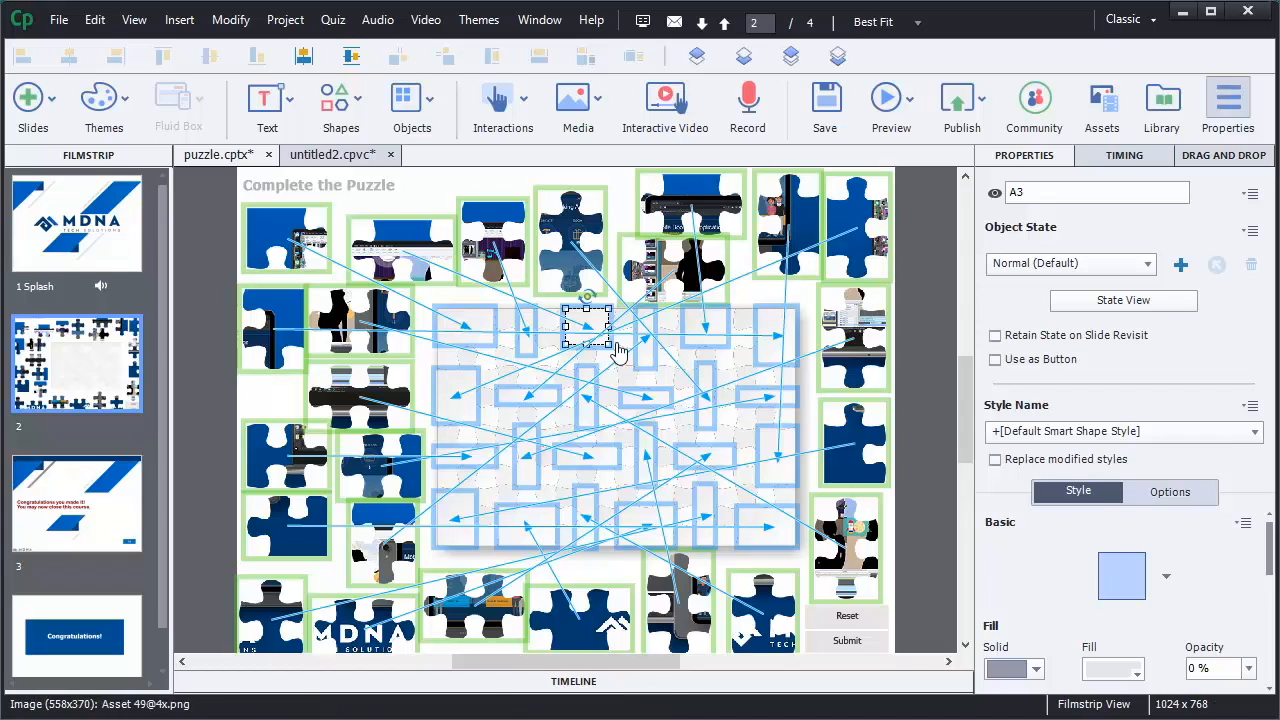
Step: Review the interaction's action settings in the puzzle project and the congratulations slide that its success action leads to
click(448, 410)
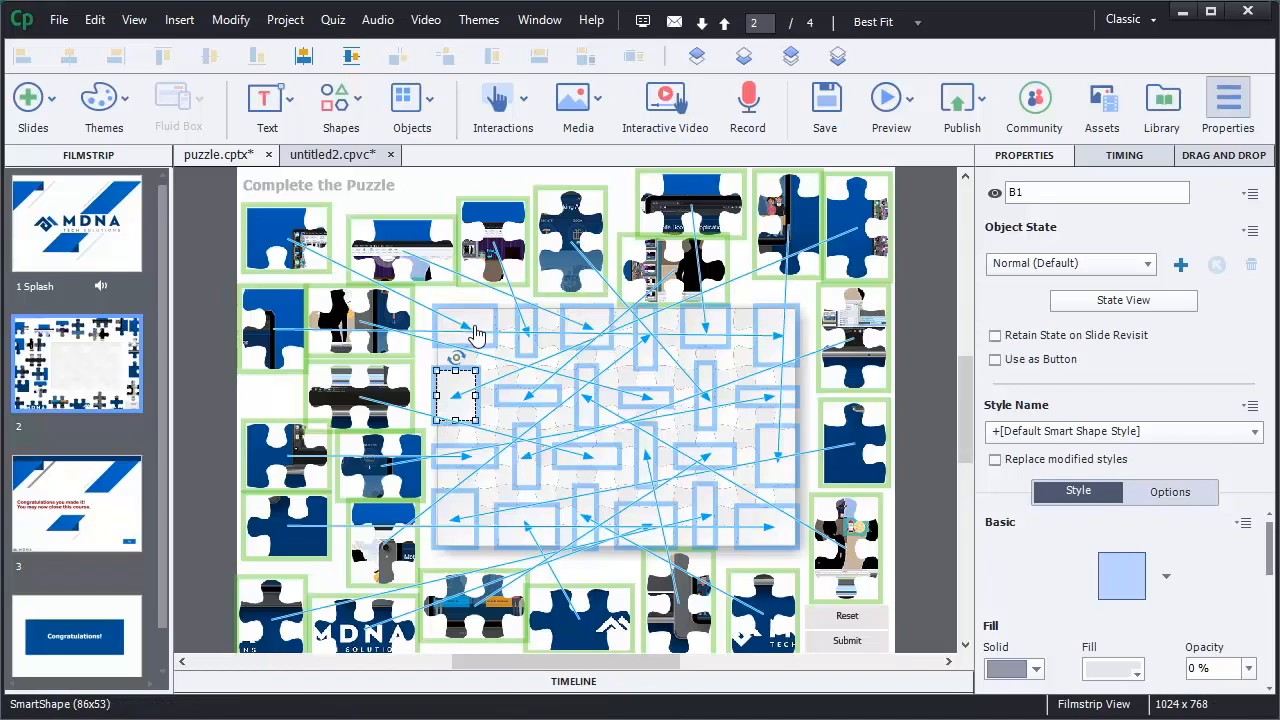
click(468, 324)
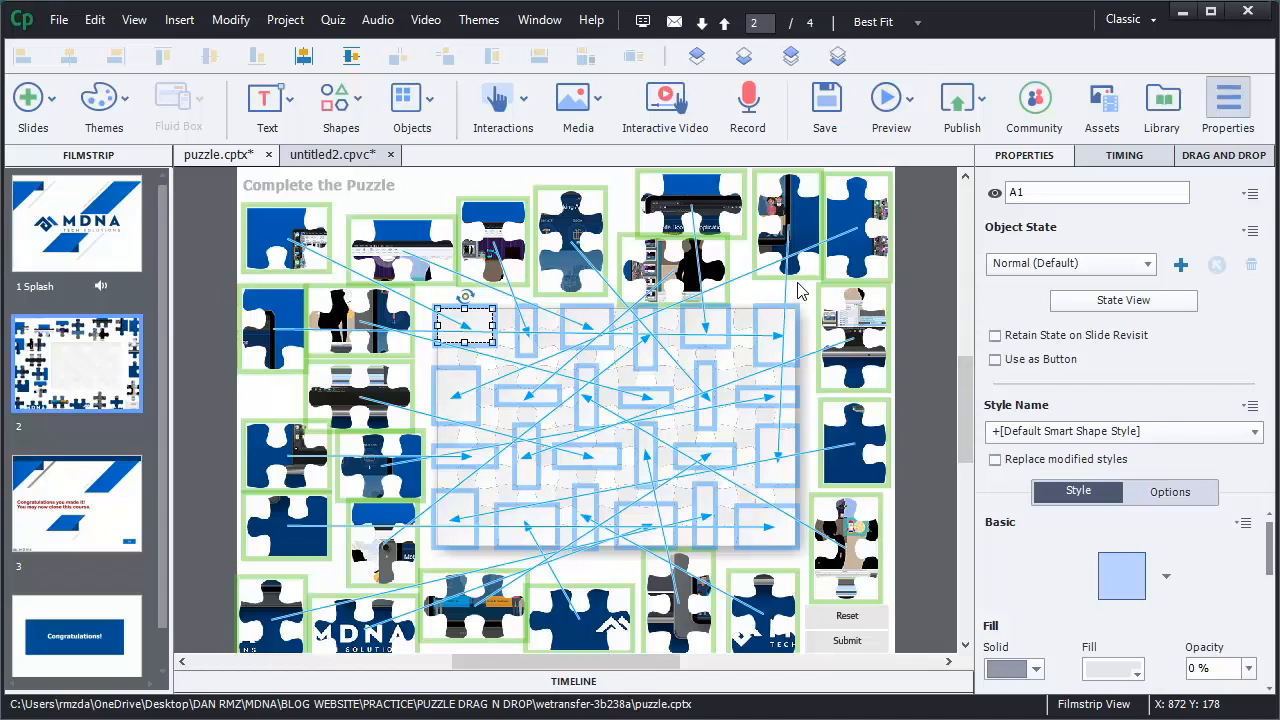
click(1203, 158)
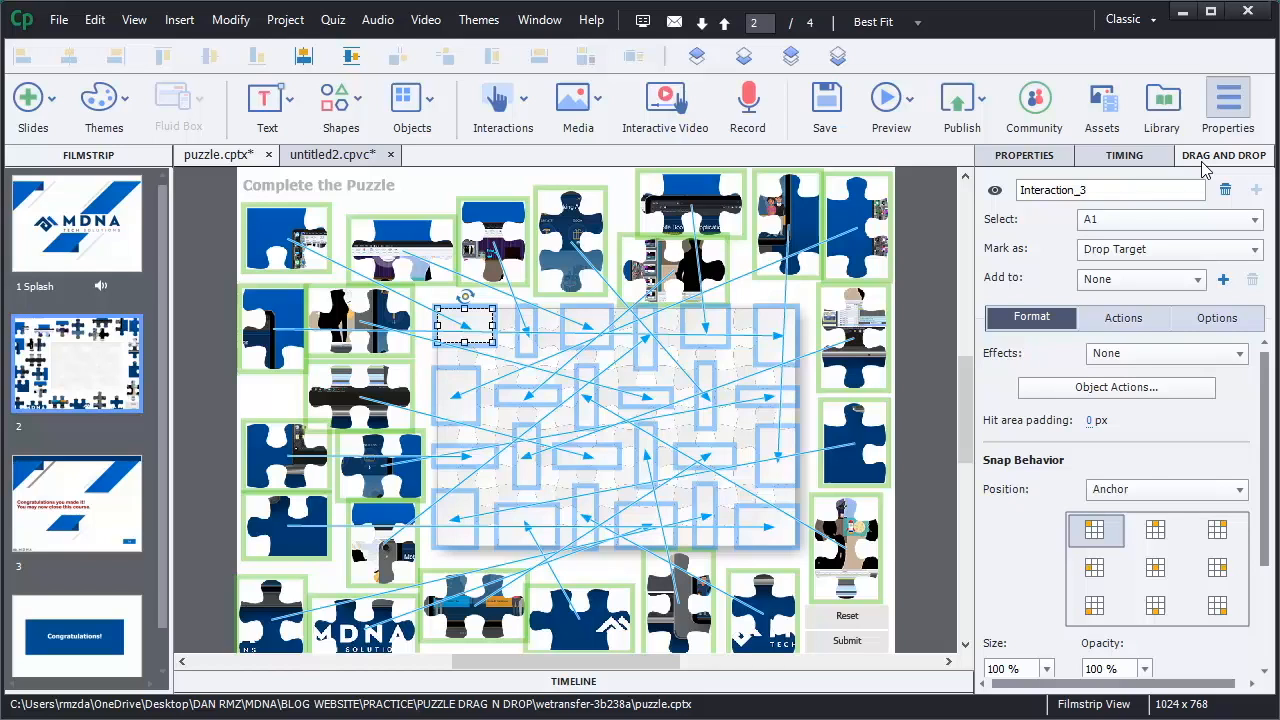
click(1117, 318)
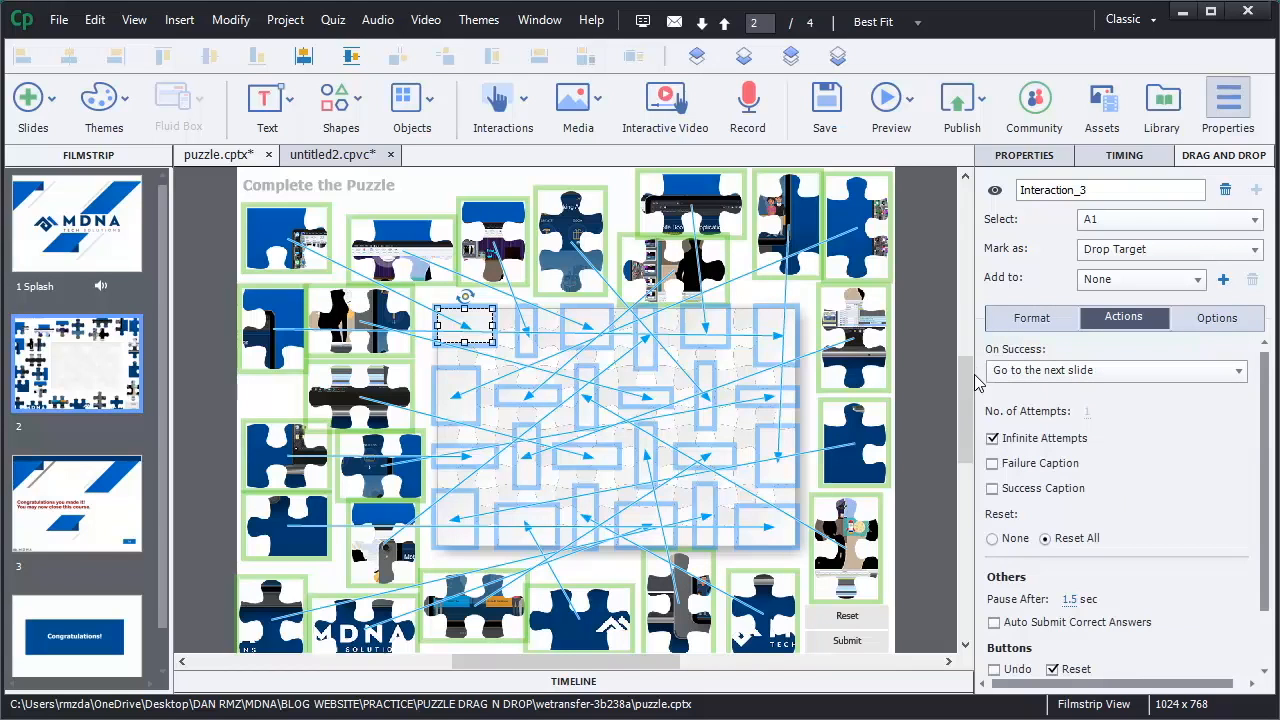
mouse_move(970, 390)
mouse_down()
mouse_move(968, 425)
mouse_move(968, 405)
mouse_up()
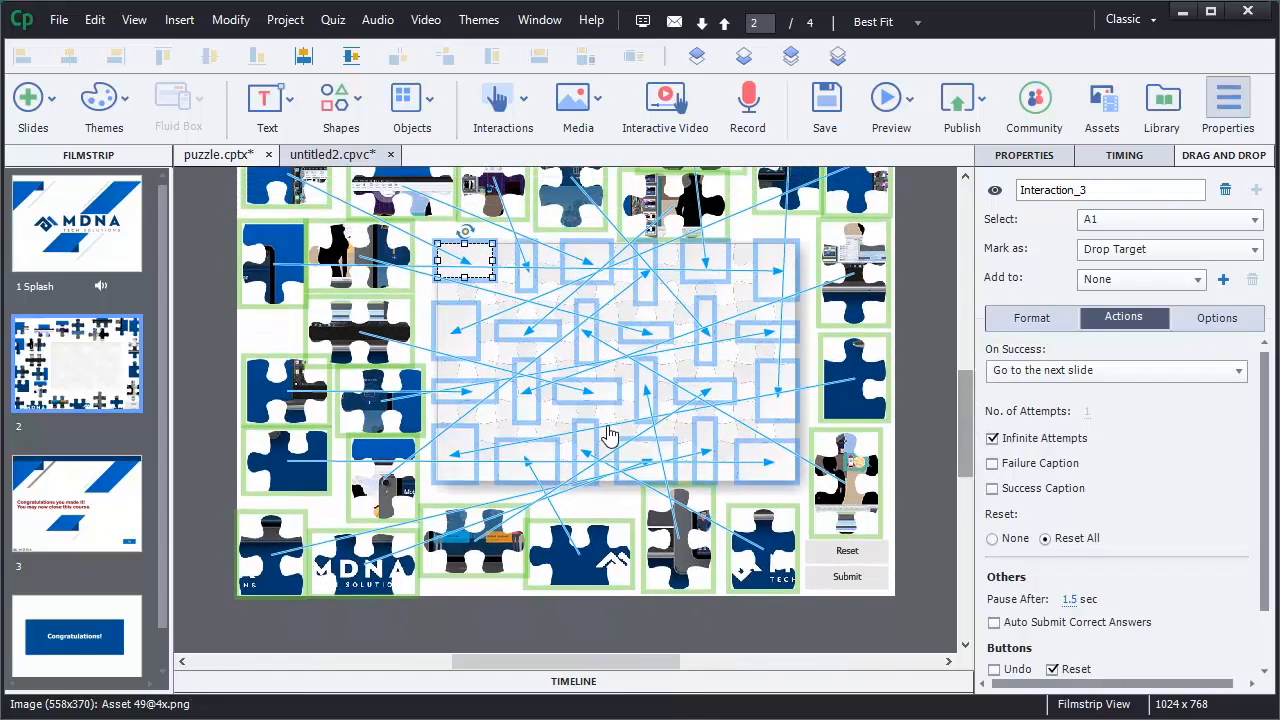
click(124, 492)
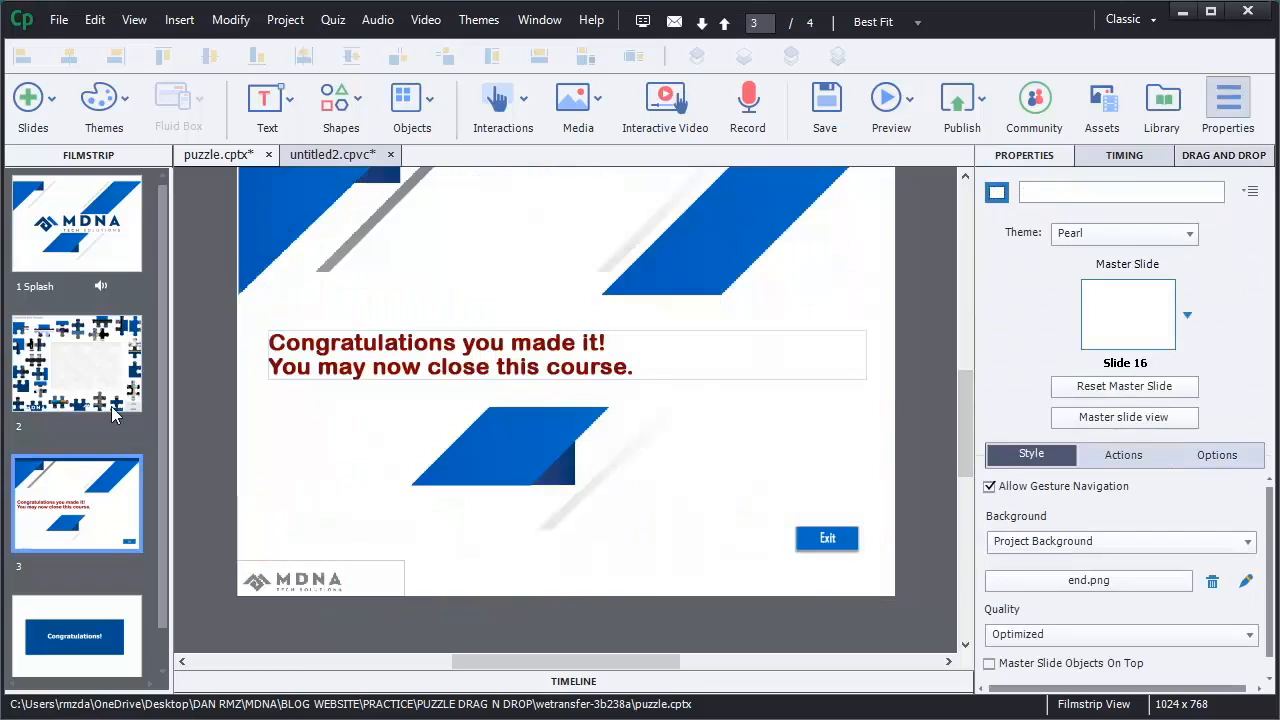
click(122, 378)
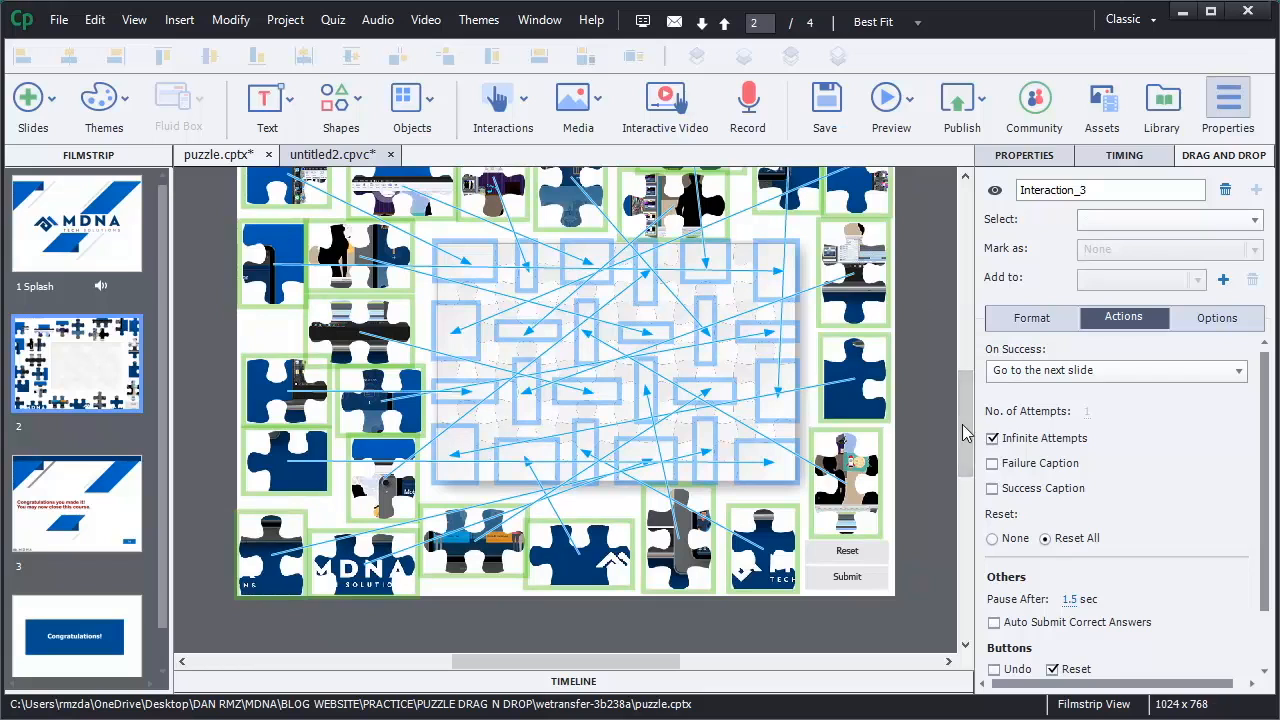
Step: Include the puzzle interaction in the quiz and turn on Report Answers for it
scroll(966, 440, up, 1)
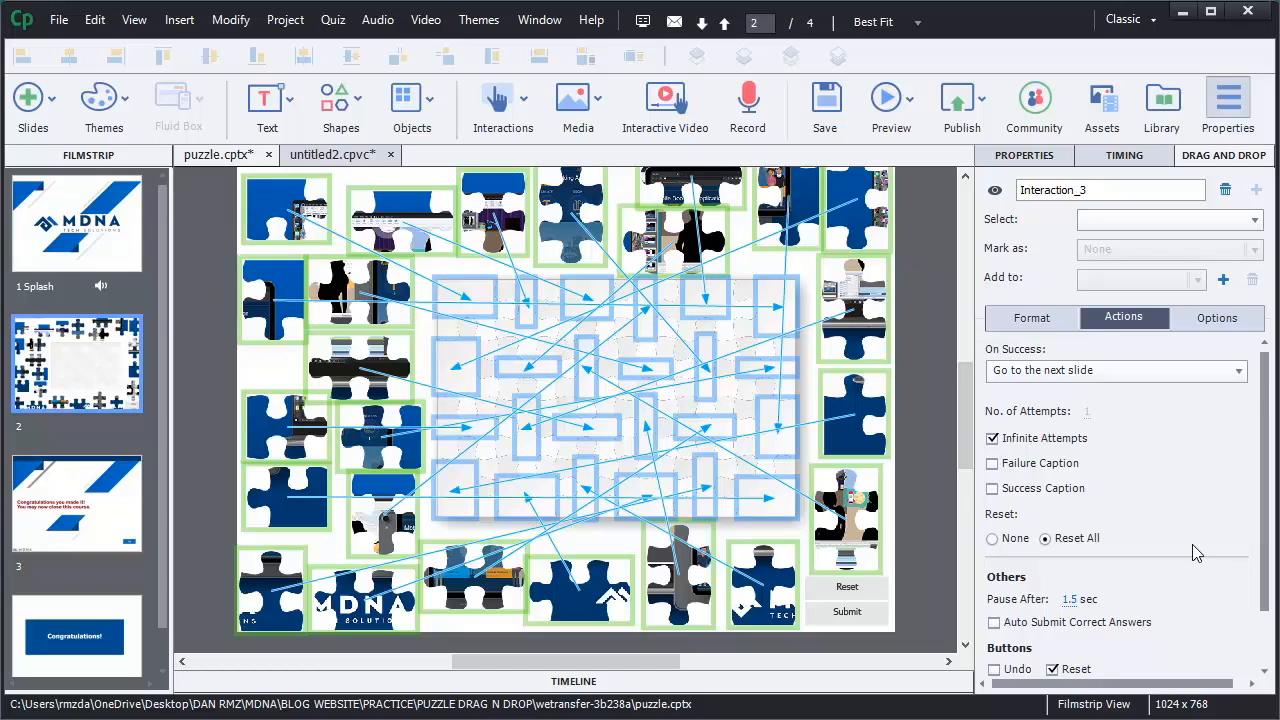
scroll(1198, 552, down, 1)
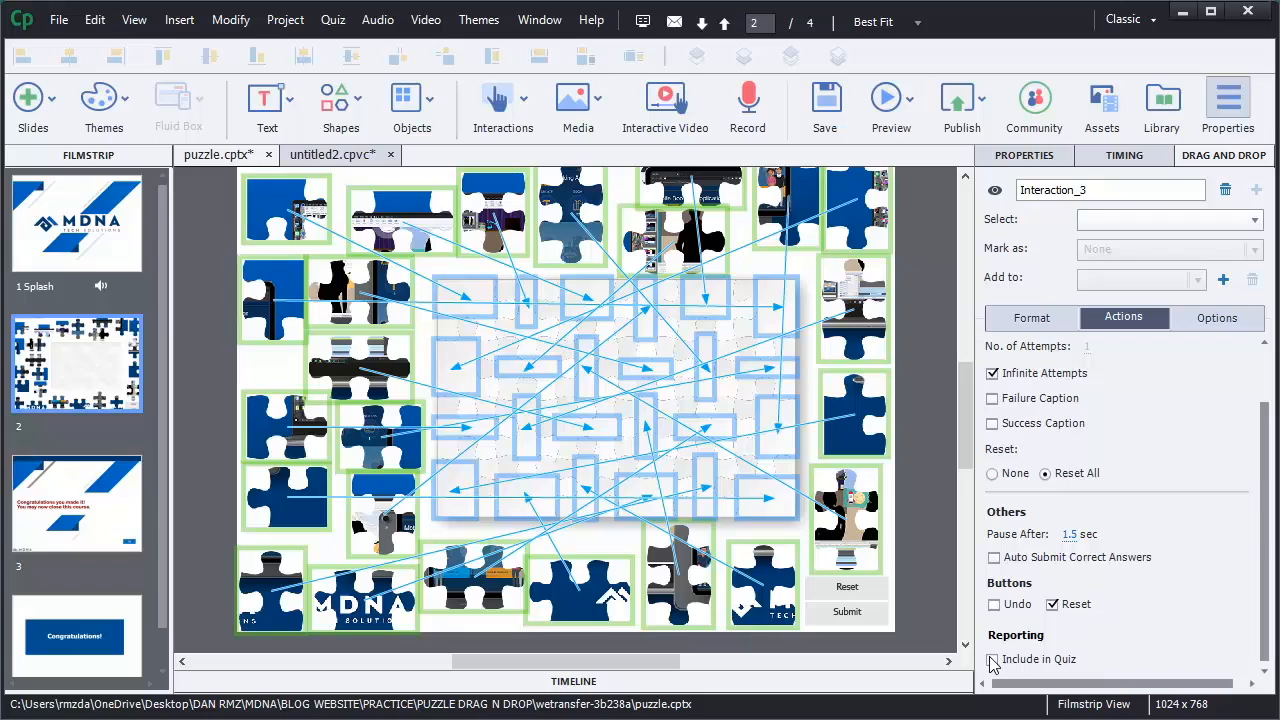
click(992, 660)
scroll(1135, 602, down, 1)
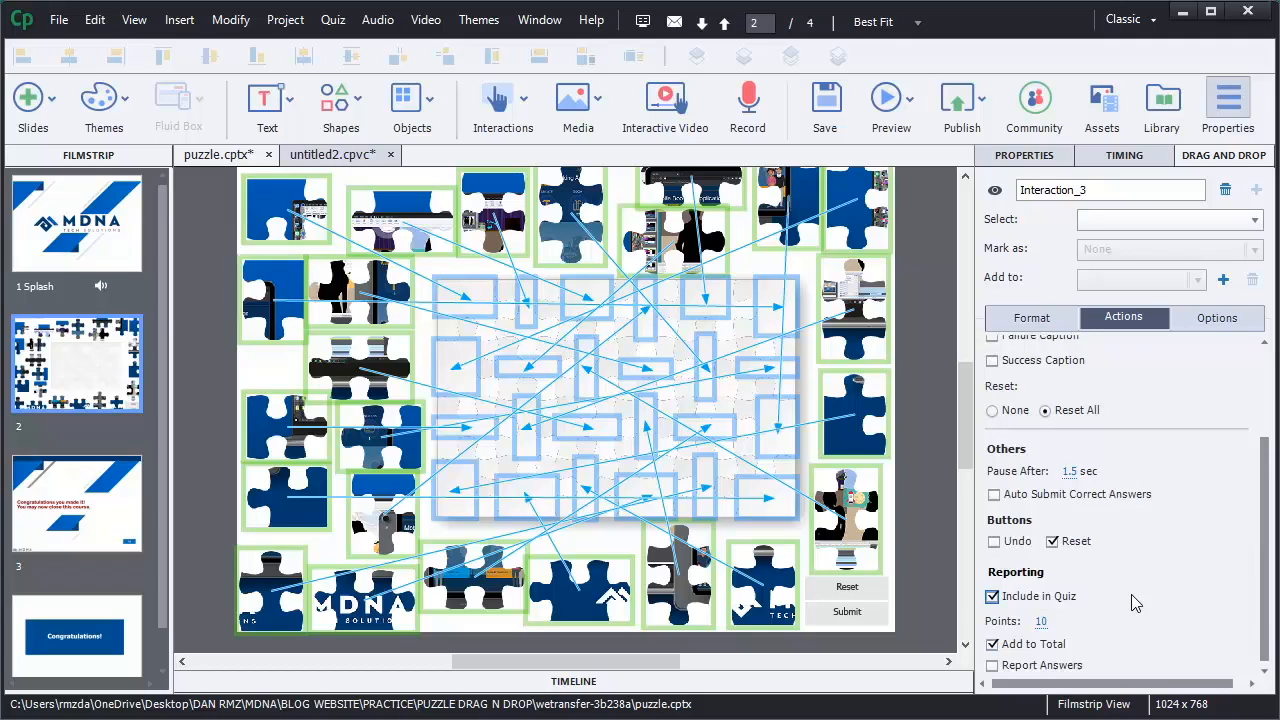
click(992, 666)
scroll(1258, 400, up, 3)
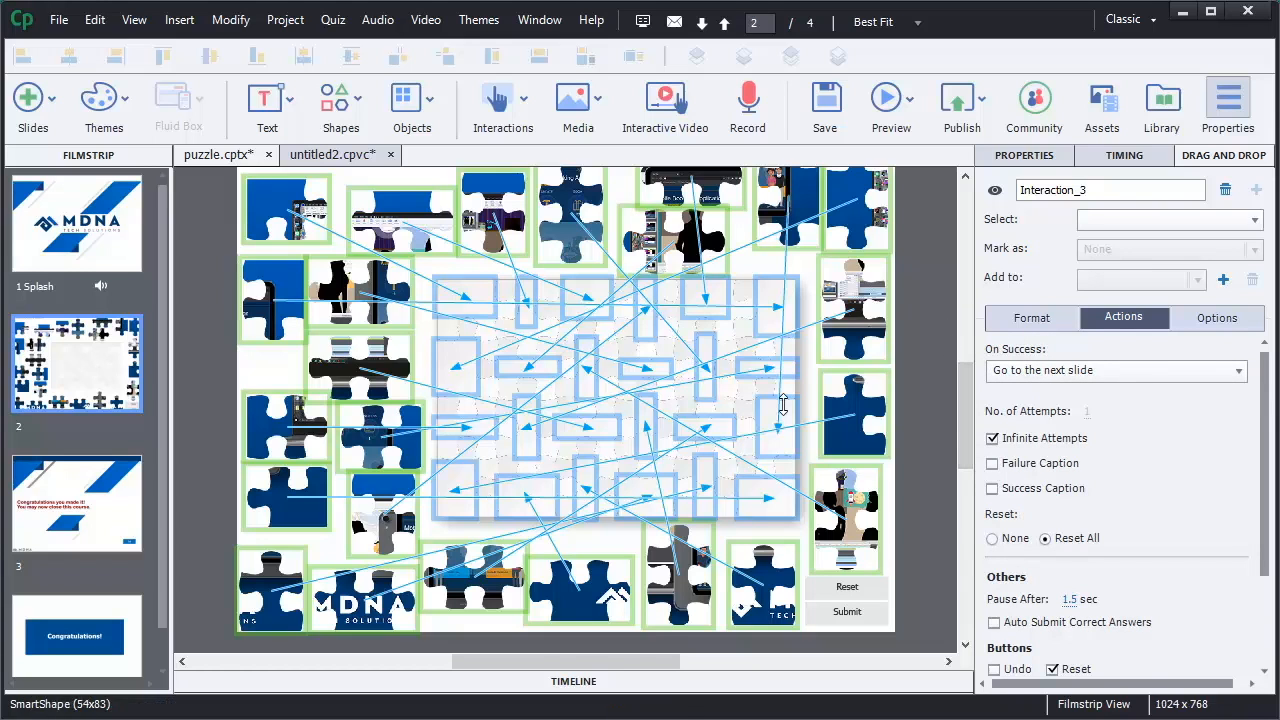
Step: Examine the format and snap anchor settings of drop targets A1, B1, A2 and A3
scroll(970, 424, up, 2)
scroll(970, 424, down, 1)
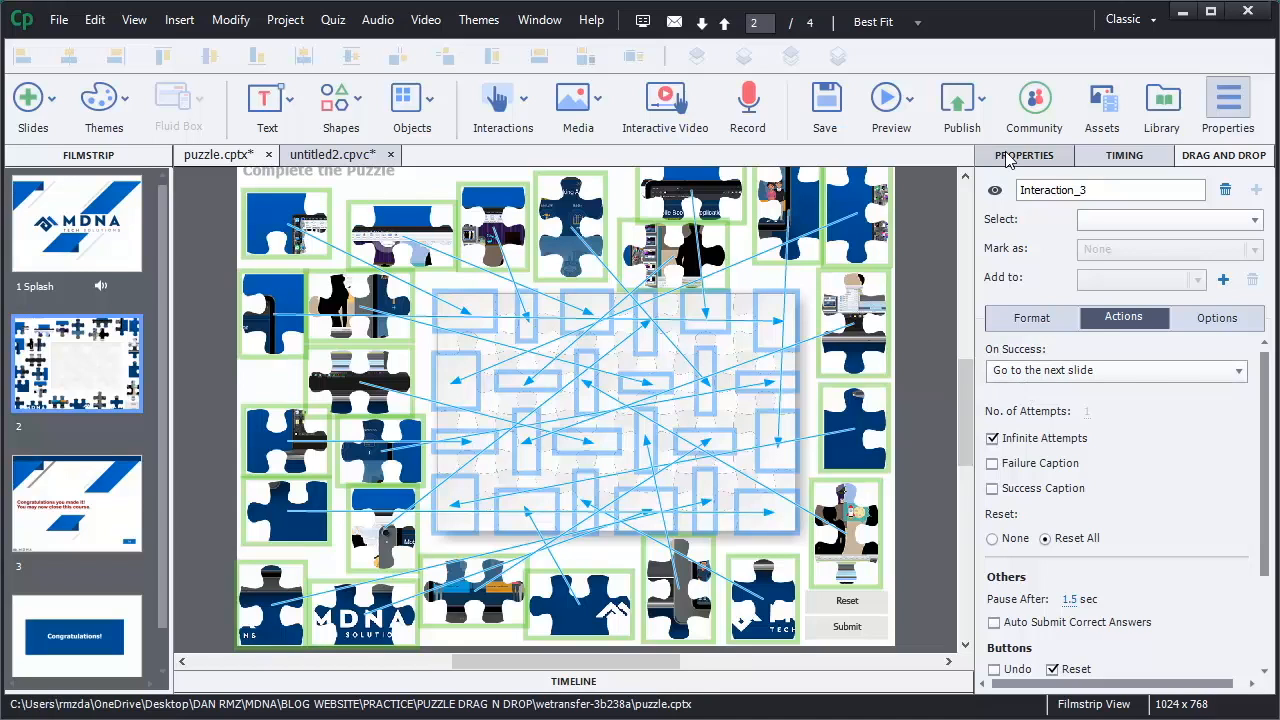
click(1033, 334)
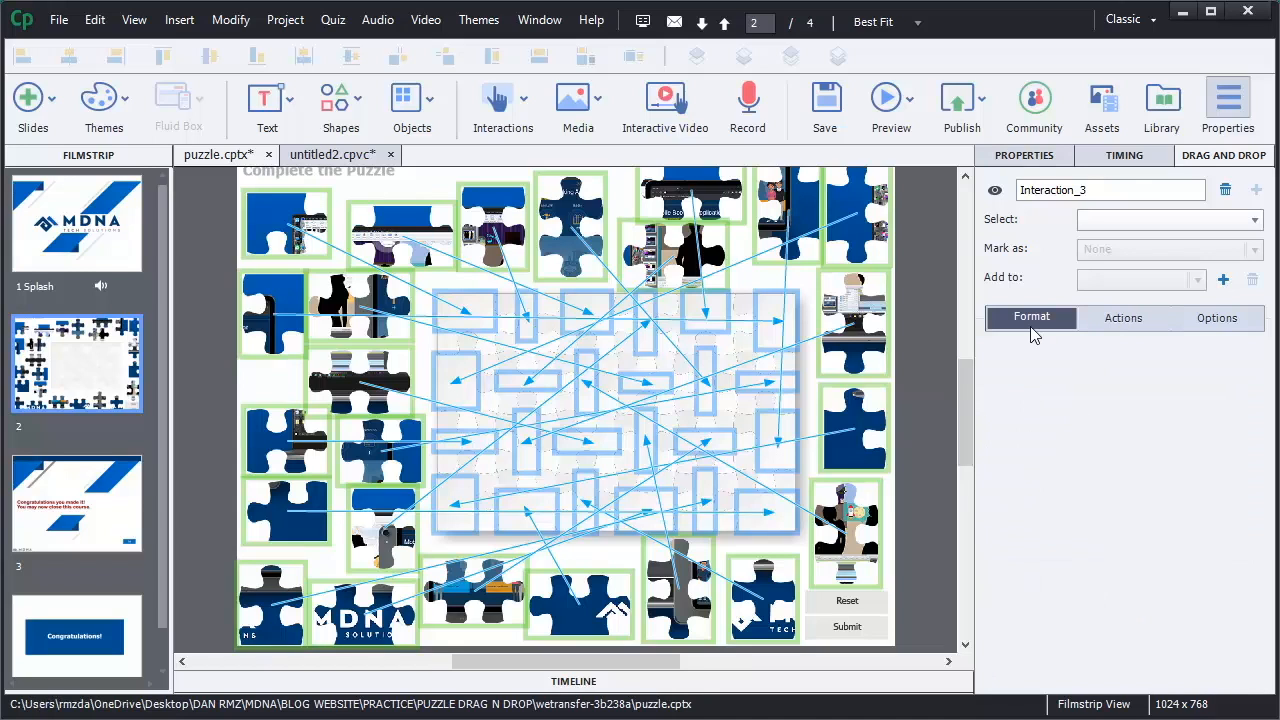
click(470, 322)
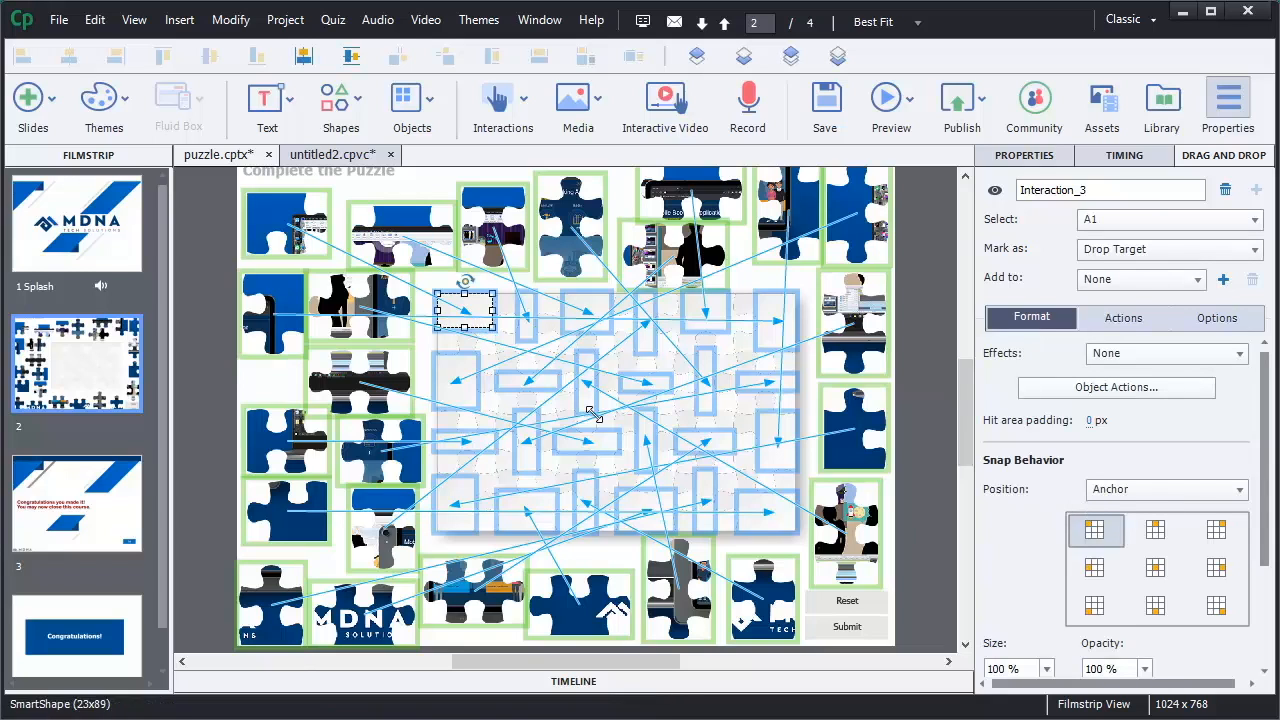
click(457, 372)
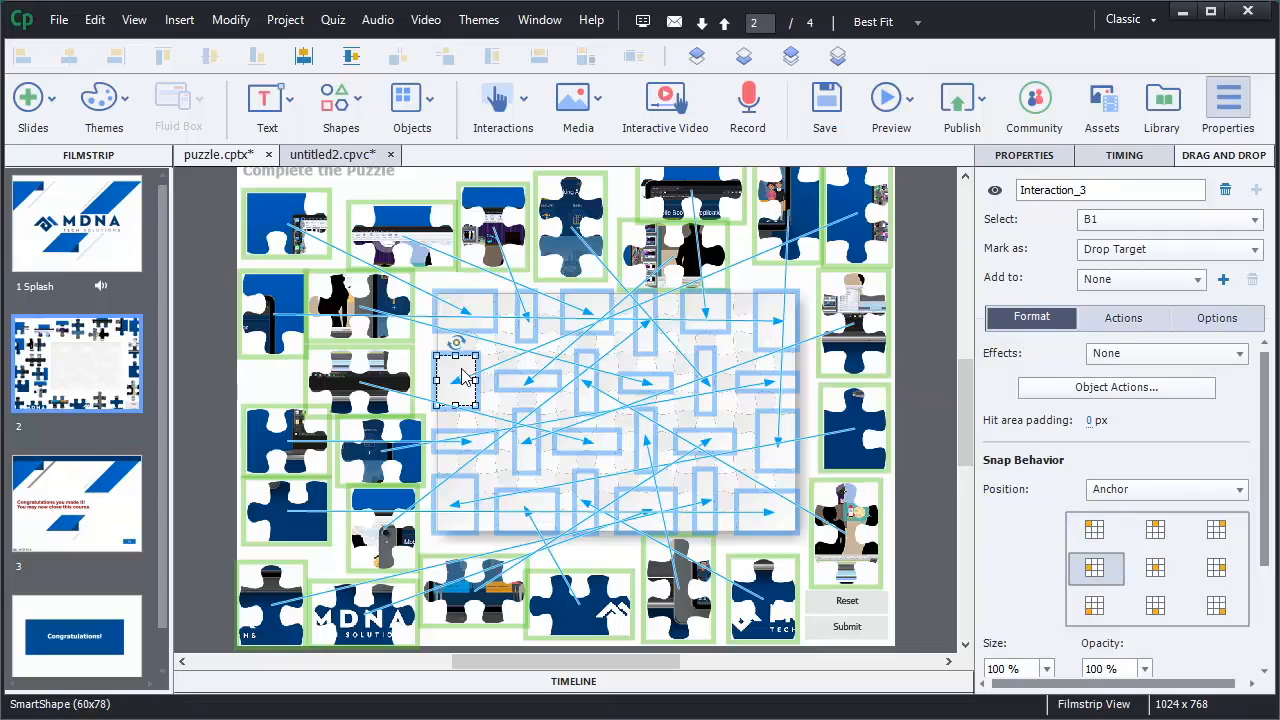
click(548, 332)
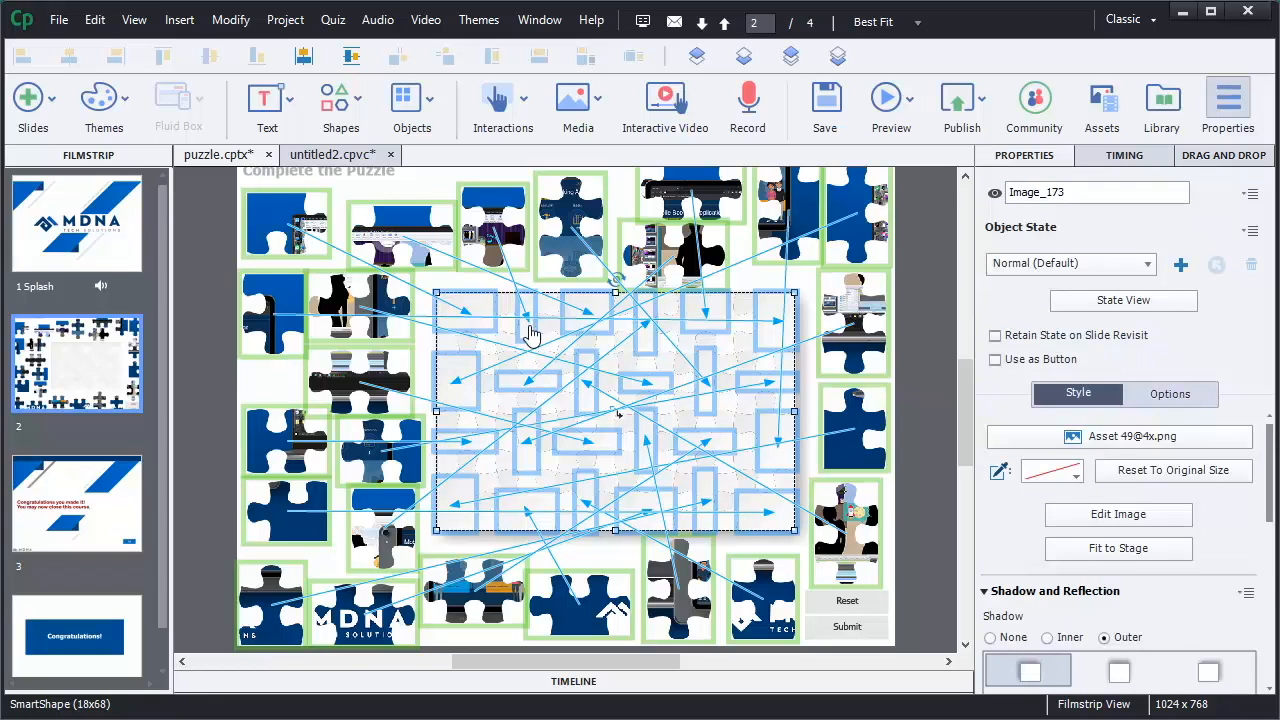
click(528, 333)
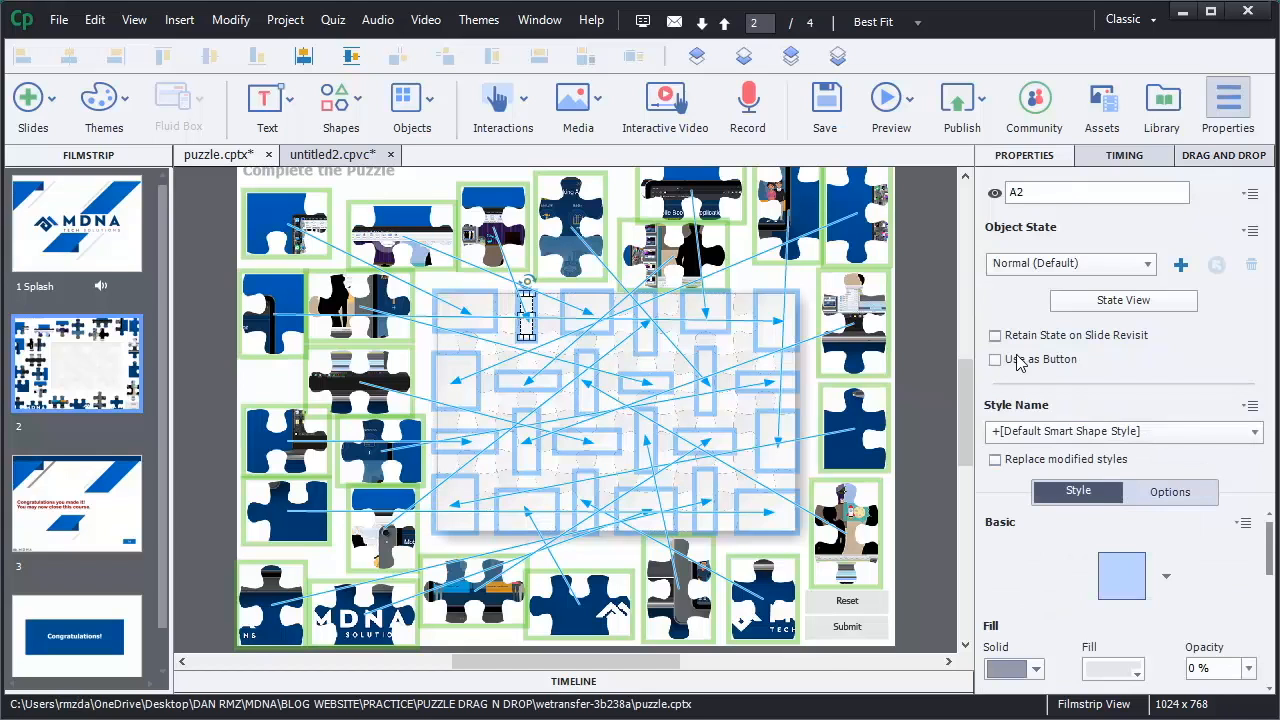
click(1200, 157)
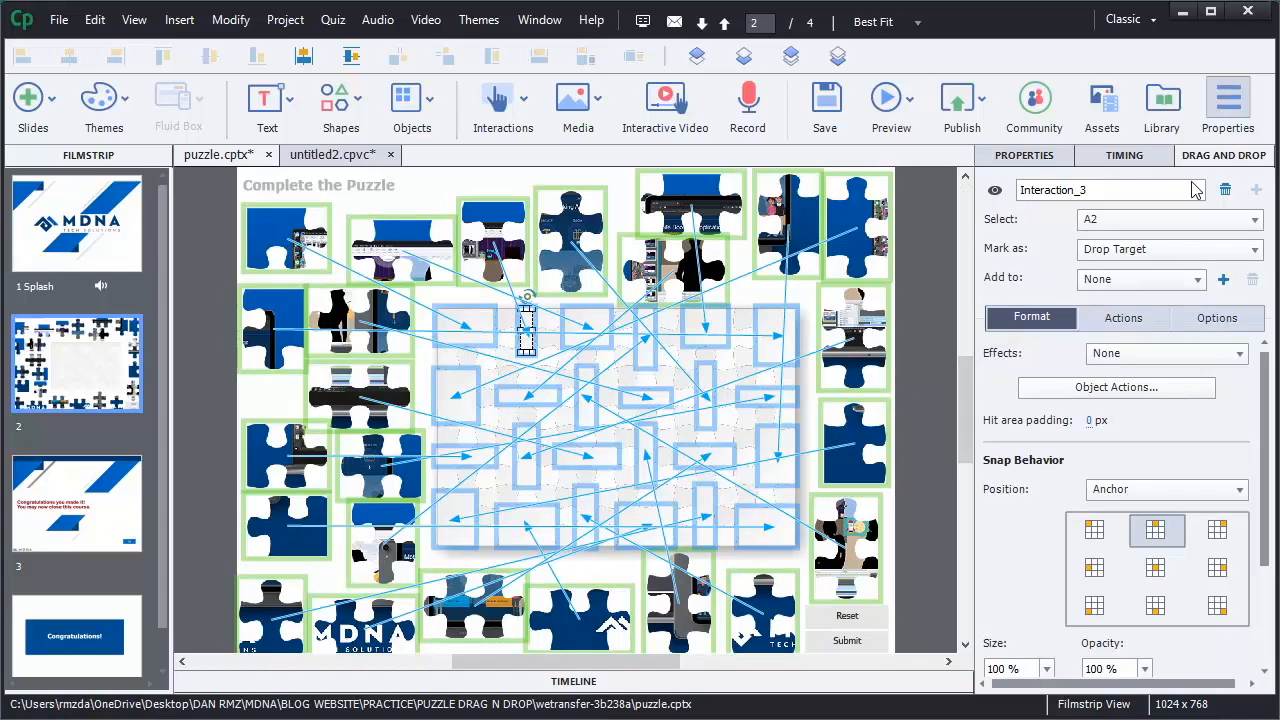
drag(1268, 456, 1270, 497)
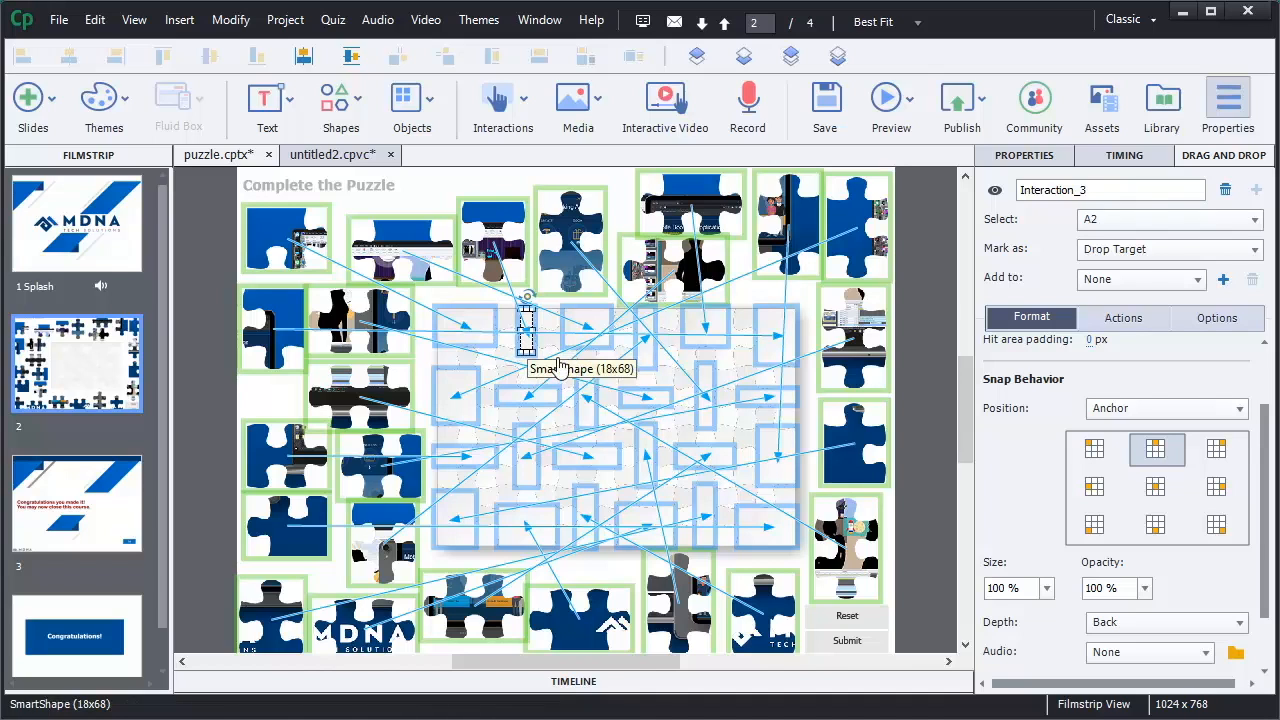
click(588, 320)
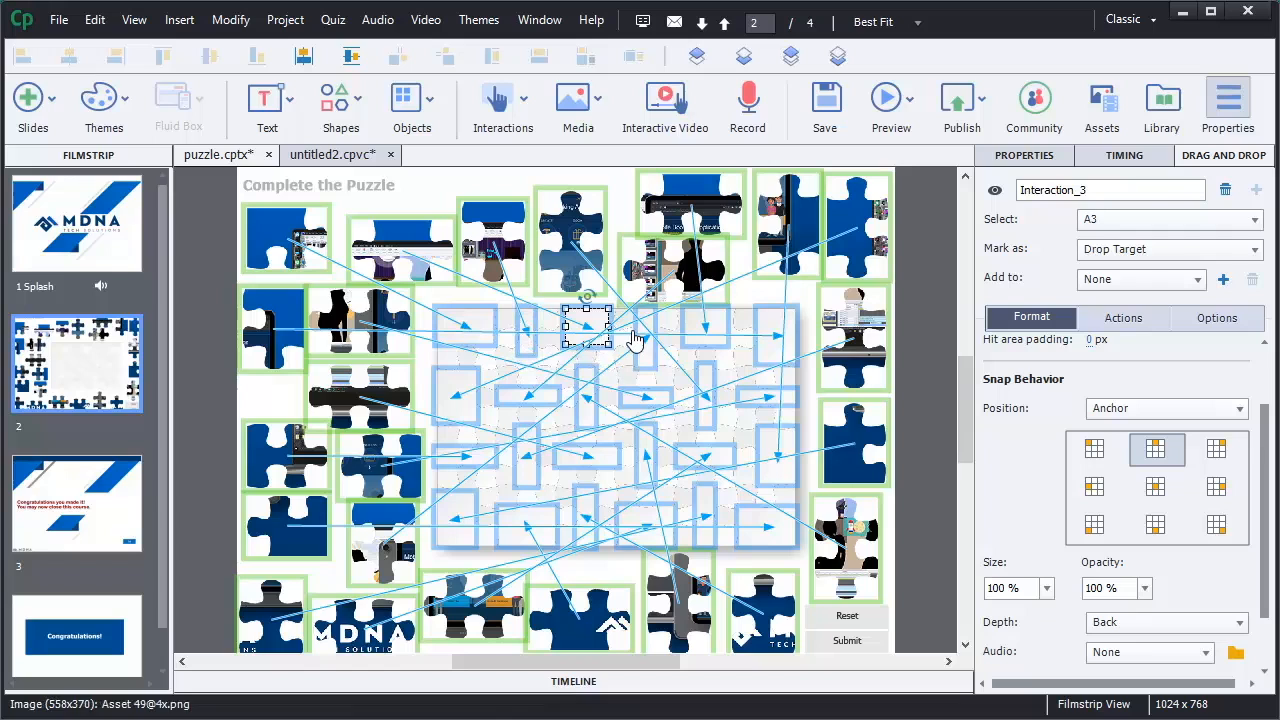
Step: Compare the snap anchor positions of all drop targets in the board's first row, from A1 to A6
click(456, 342)
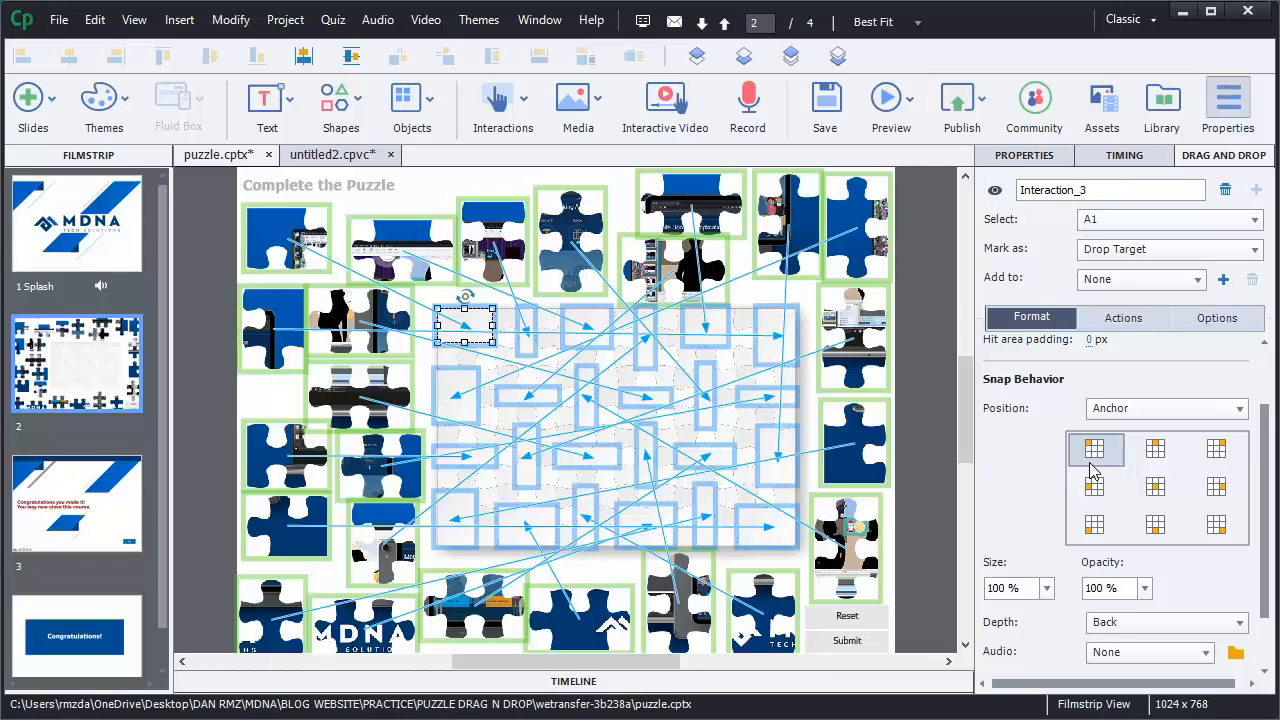
click(526, 322)
click(596, 333)
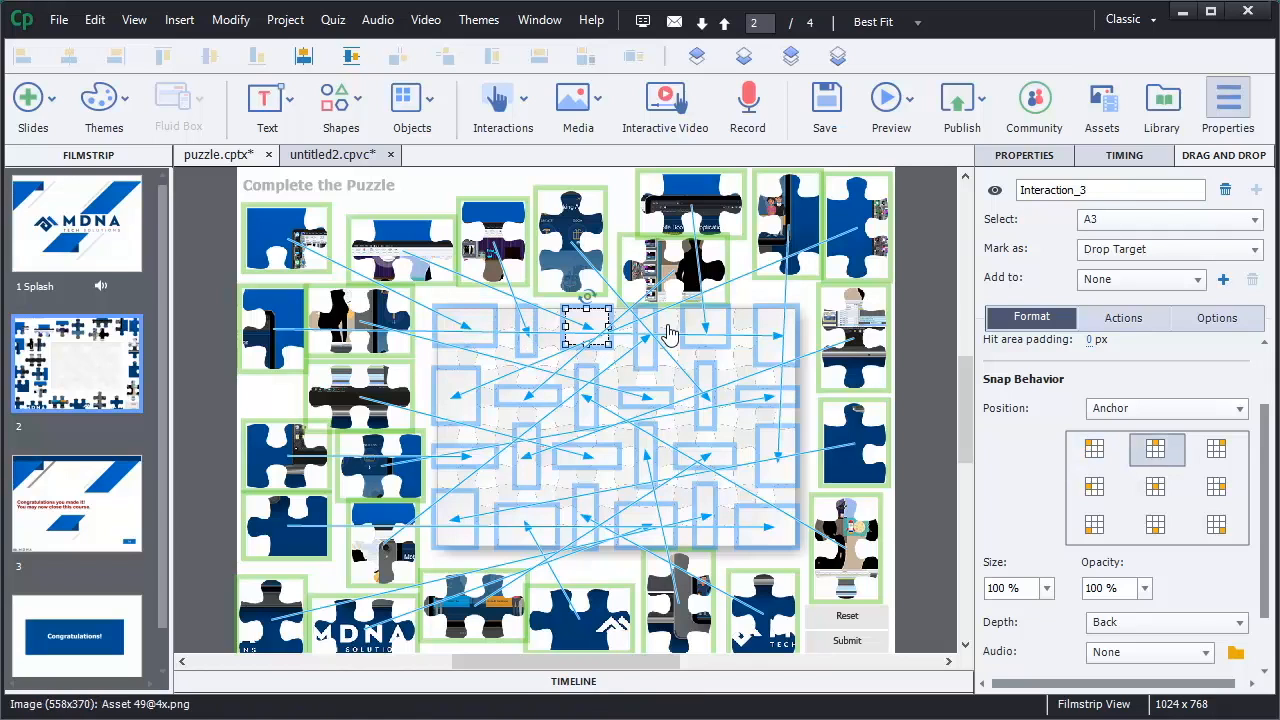
click(648, 339)
click(705, 340)
click(776, 334)
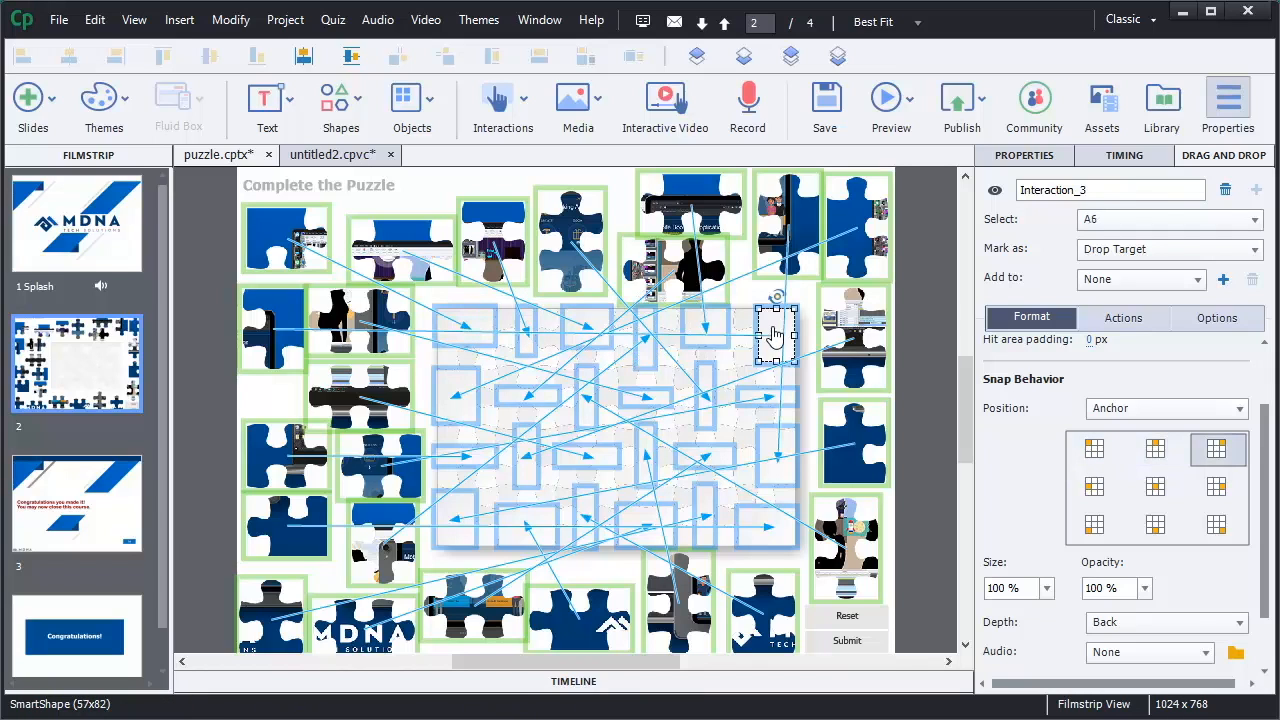
Step: Check the snap anchor positions of the second-row drop targets, from B1 to B6
click(468, 414)
click(530, 390)
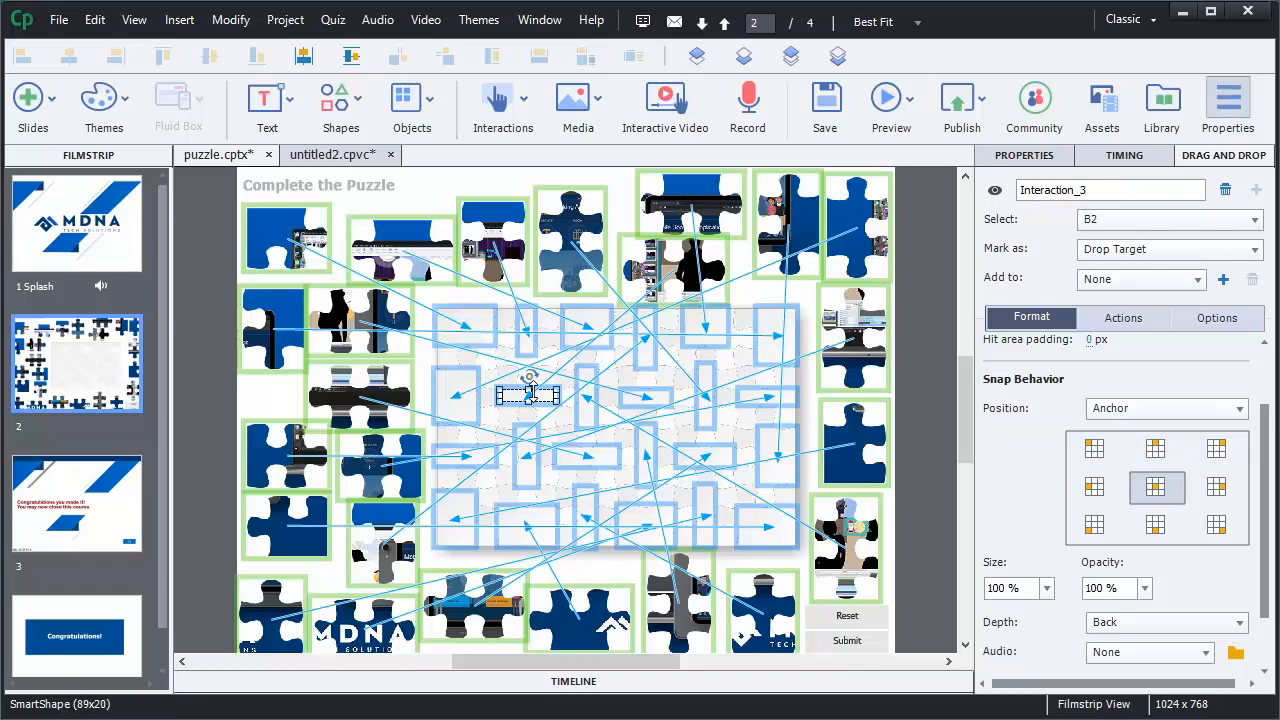
click(588, 397)
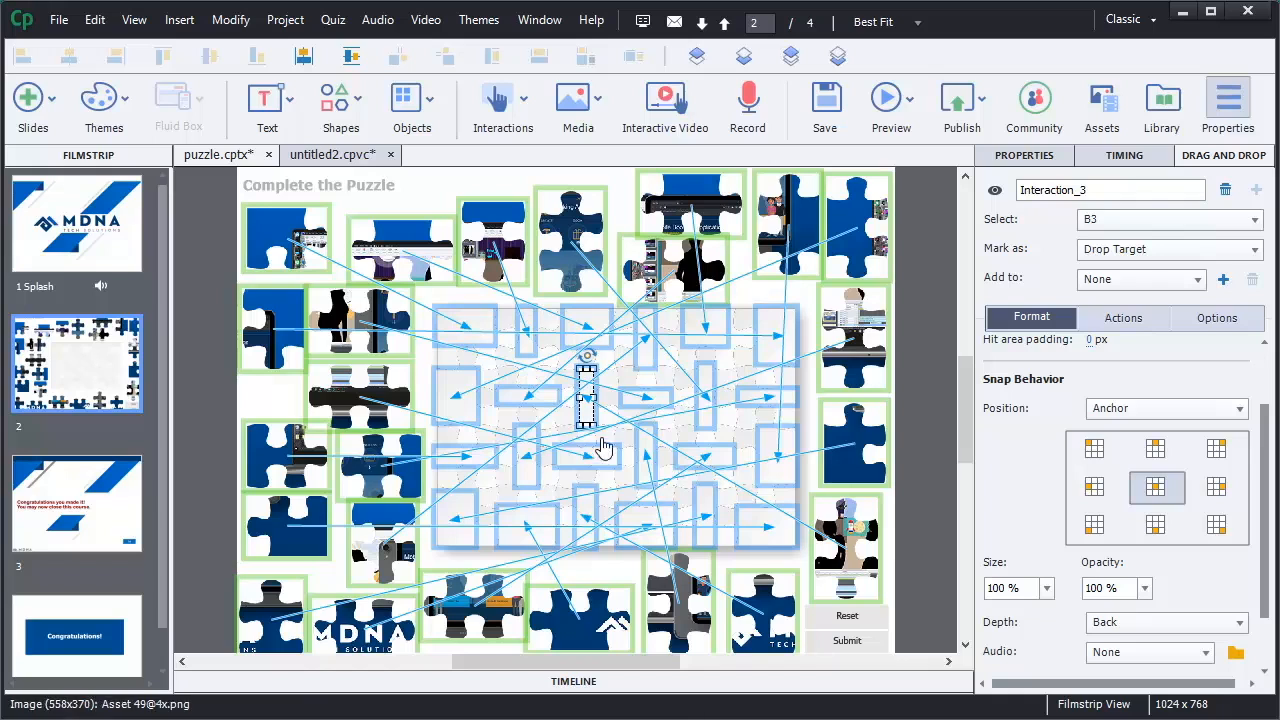
click(638, 400)
click(705, 392)
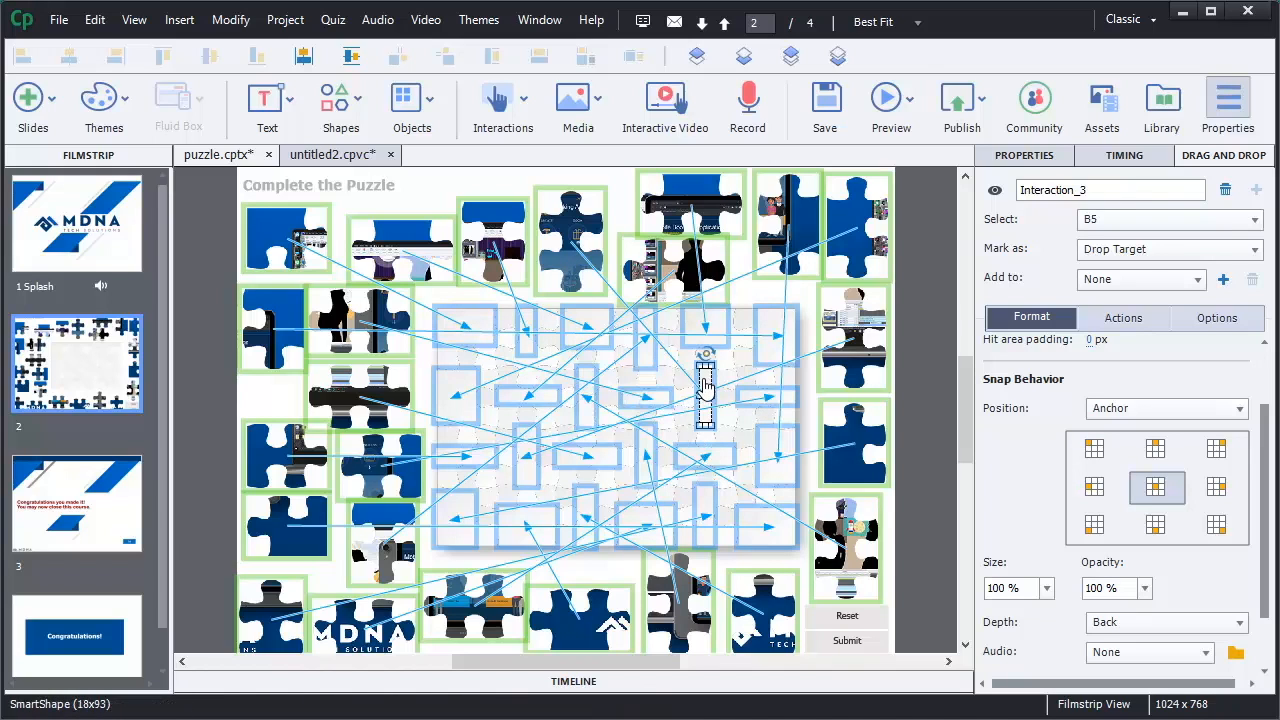
click(790, 400)
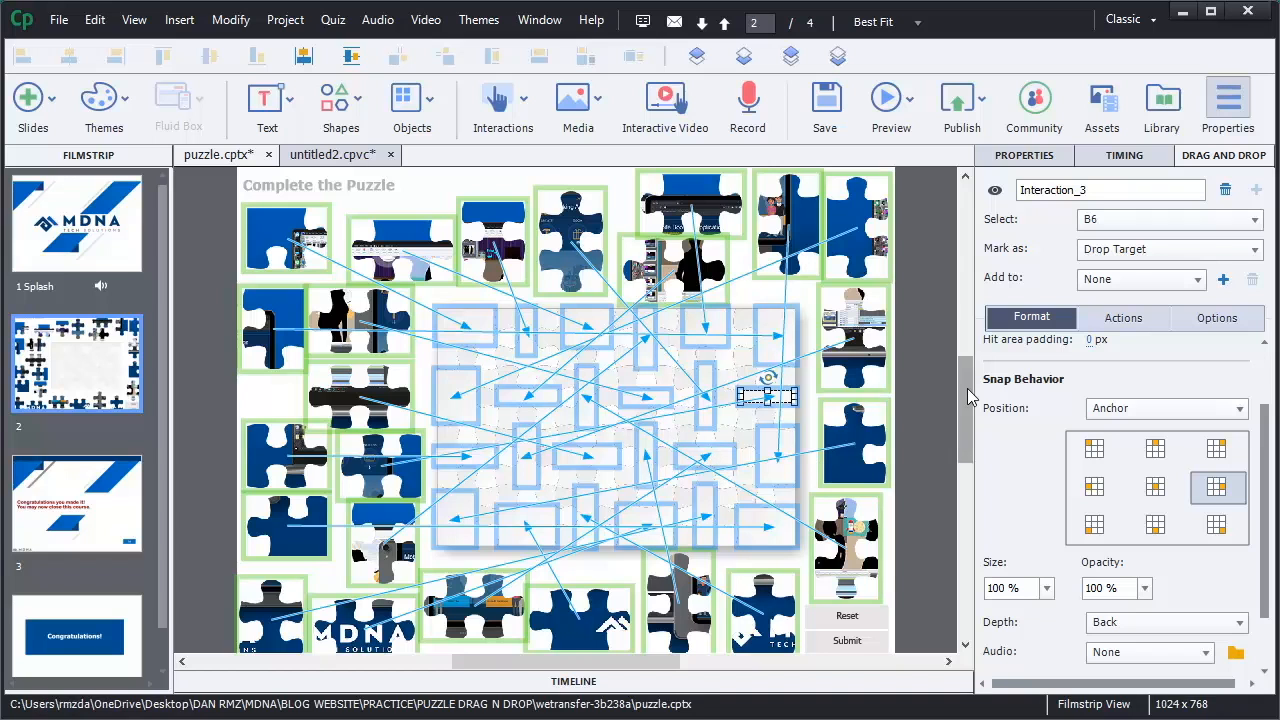
Step: Preview the project from the puzzle slide and test the interaction by placing the top-left corner piece on the board's matching corner
mouse_move(967, 394)
mouse_down()
mouse_move(968, 424)
mouse_move(966, 392)
mouse_up()
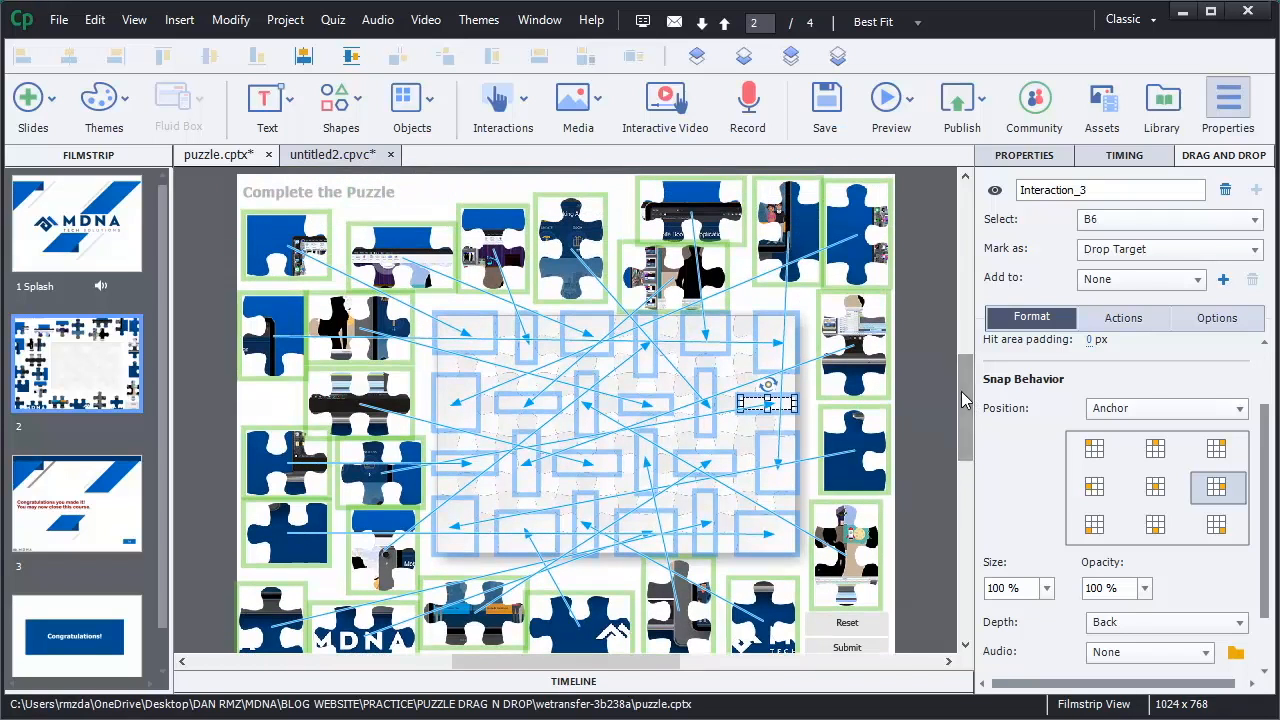
click(908, 113)
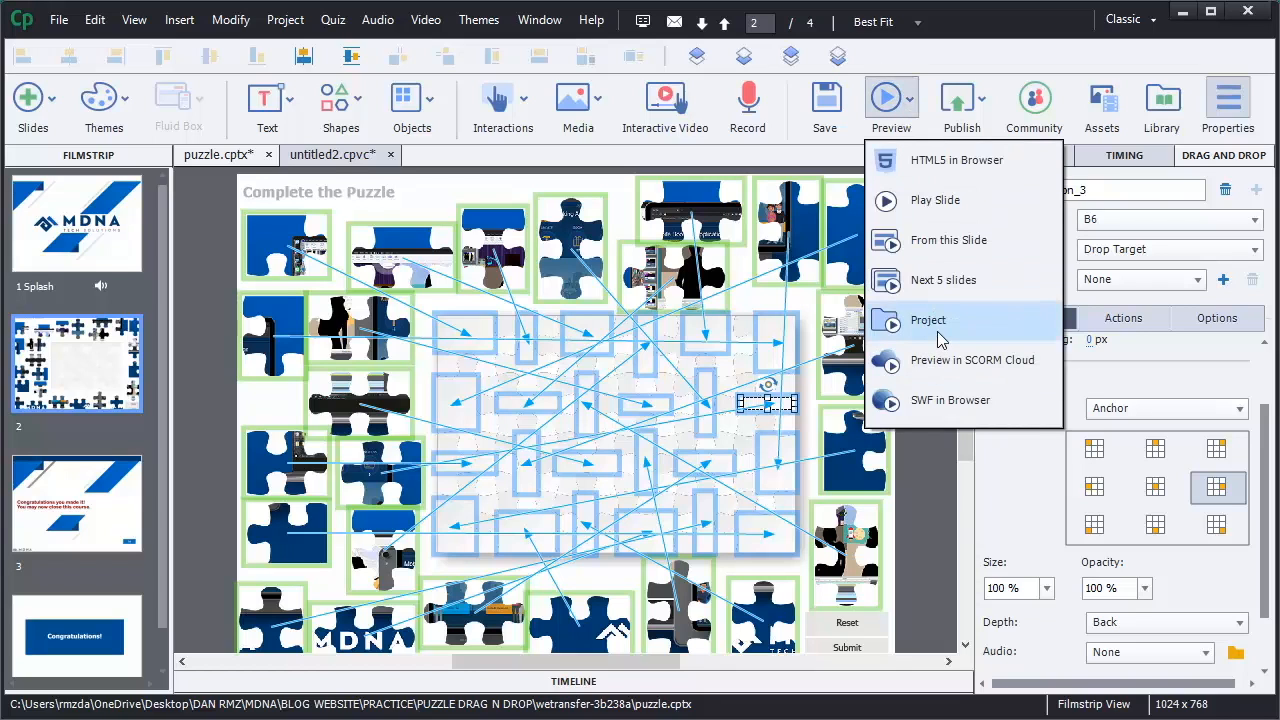
click(948, 246)
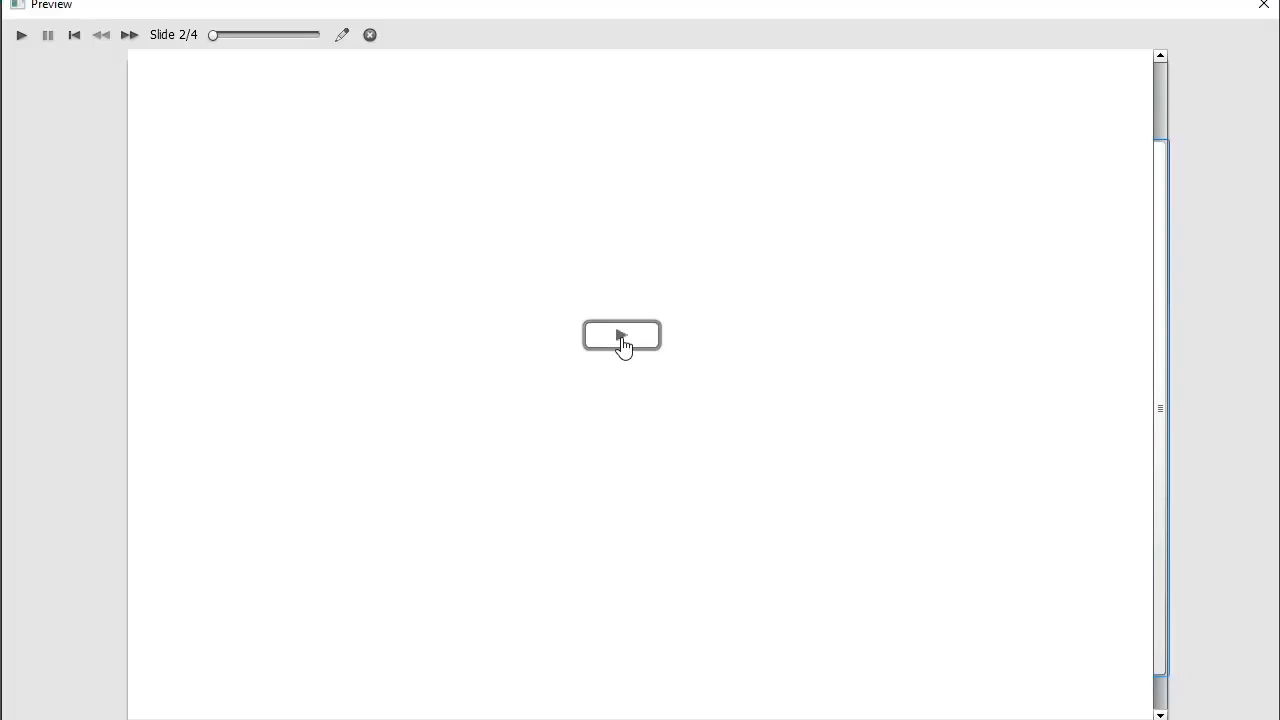
click(622, 340)
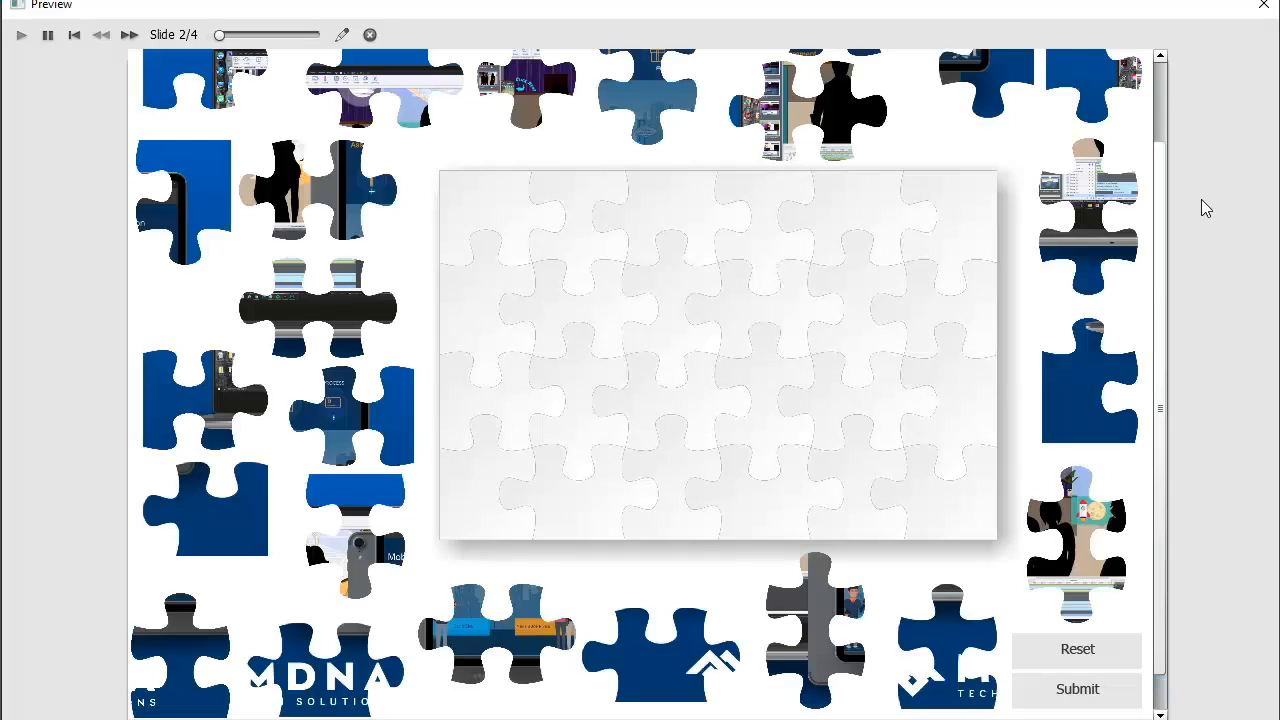
drag(1160, 245, 1190, 418)
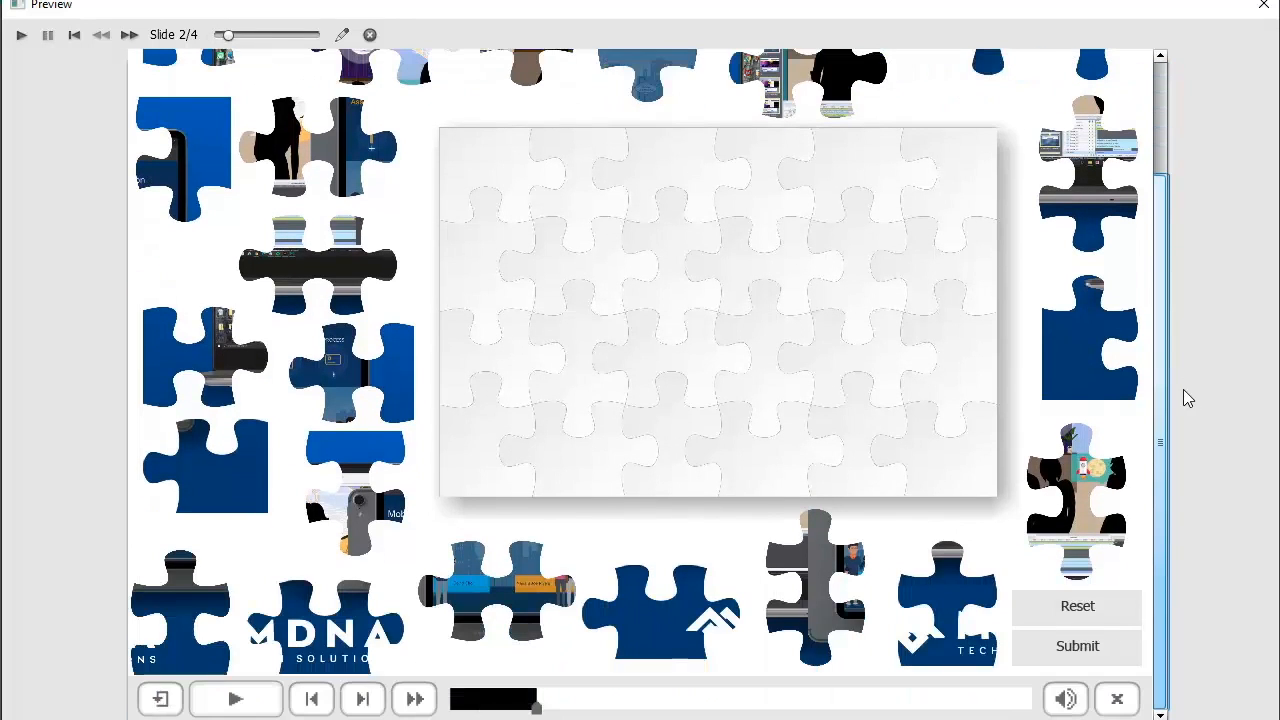
drag(1155, 250, 1143, 156)
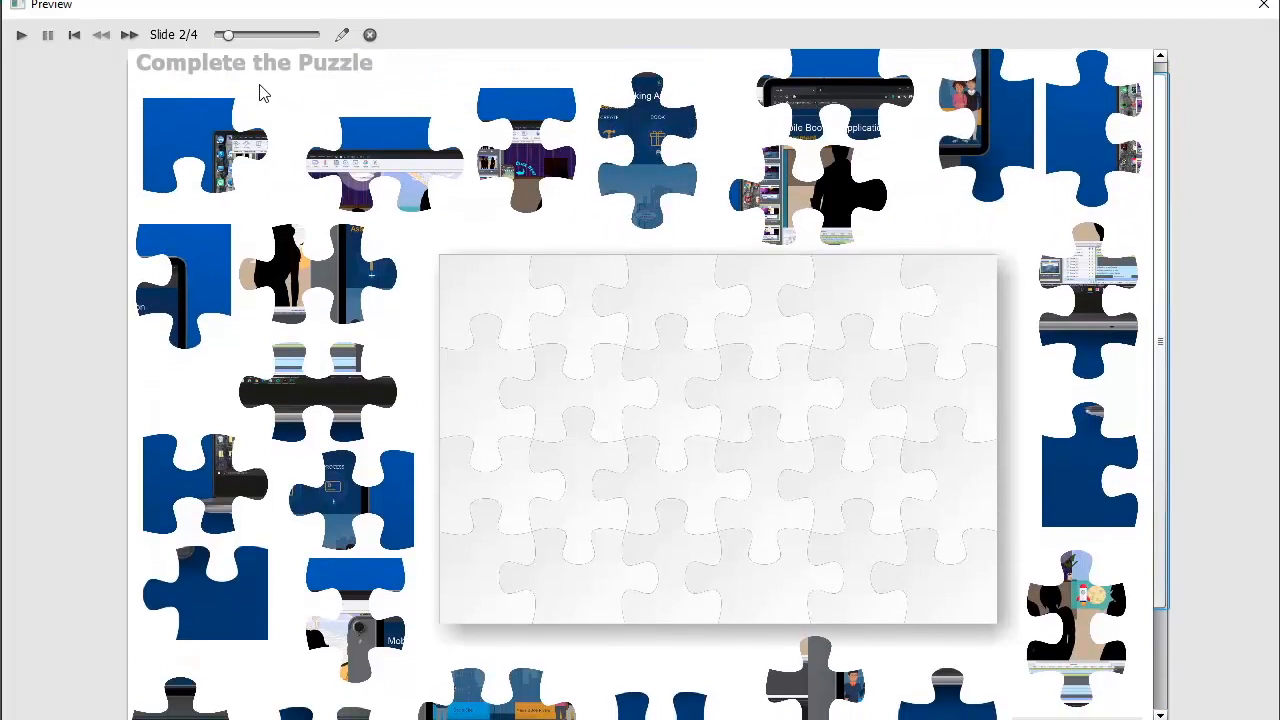
drag(177, 137, 481, 291)
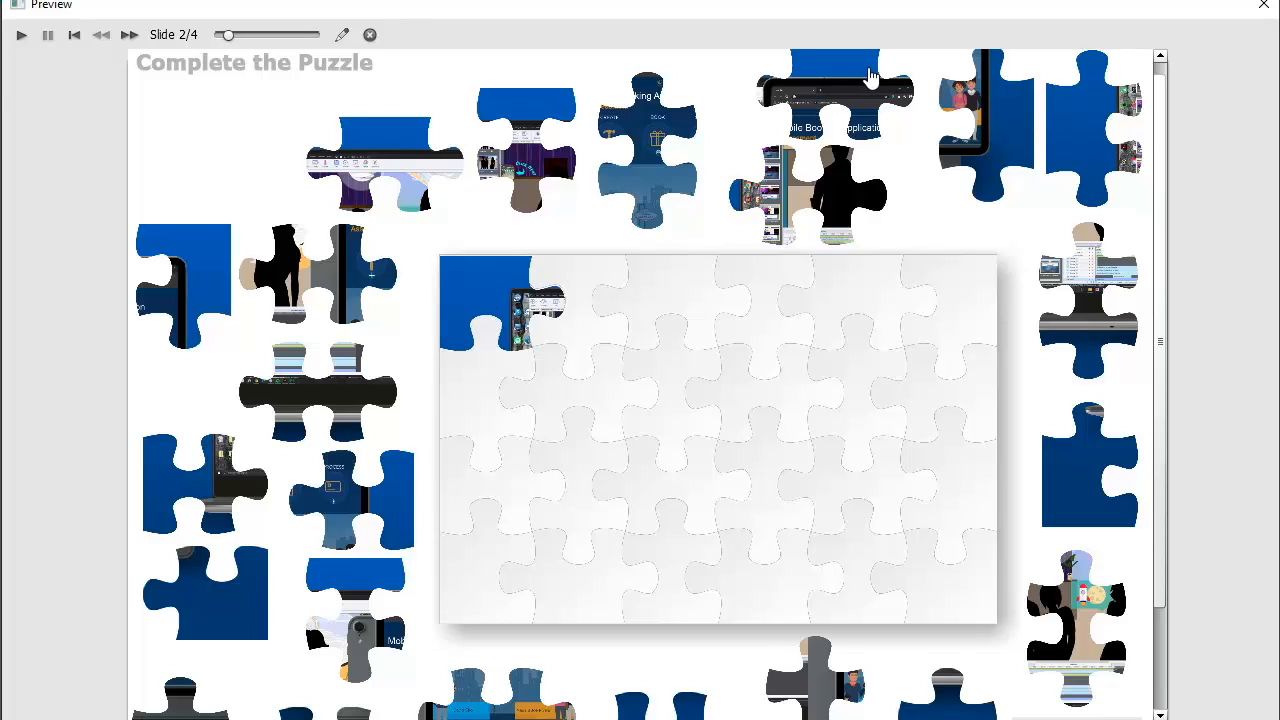
Step: Place the tablet's top-edge piece, the two right-edge pieces, the upper left-edge piece and the top-right corner piece on the board
drag(848, 84, 868, 300)
drag(988, 128, 950, 489)
drag(1092, 138, 486, 400)
drag(367, 512, 950, 405)
drag(204, 301, 969, 331)
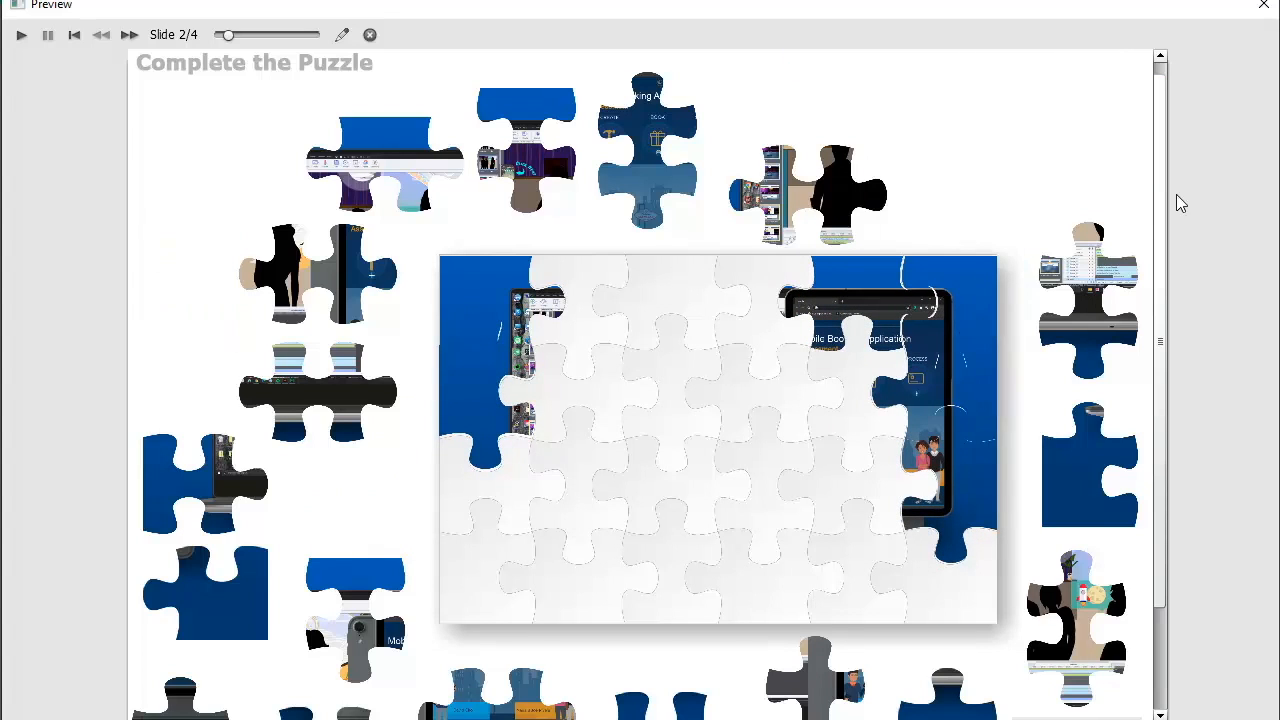
Step: Fill the board's bottom row, including both corners, and place the pieces showing the tablet's lower part and the grey device beside it
drag(1088, 468, 486, 565)
drag(1160, 379, 1177, 463)
drag(661, 640, 578, 477)
drag(948, 630, 672, 460)
drag(325, 652, 764, 473)
drag(181, 642, 857, 462)
drag(510, 602, 860, 380)
drag(205, 487, 935, 500)
drag(1160, 480, 1160, 443)
drag(815, 667, 766, 449)
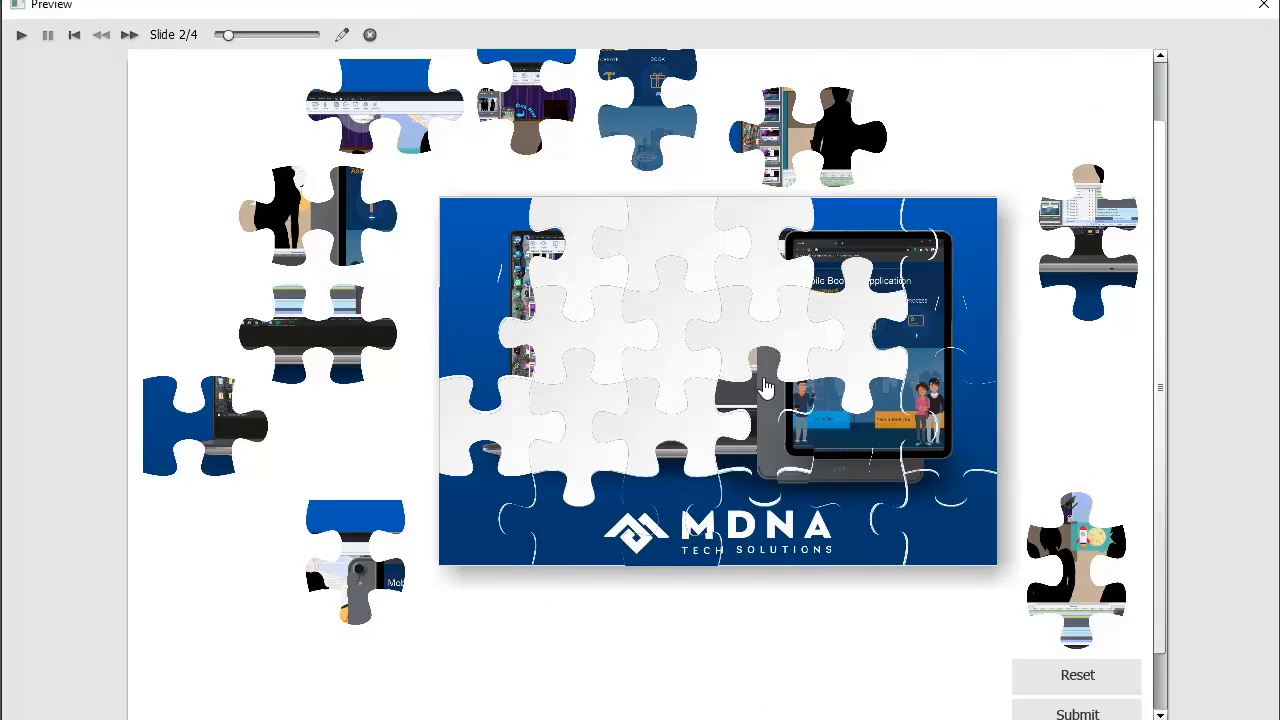
Step: Place the pieces between laptop and tablet, the central silhouette piece and the two pieces along the laptop's lower edge
drag(1160, 500, 1160, 478)
drag(358, 598, 768, 298)
drag(322, 257, 775, 375)
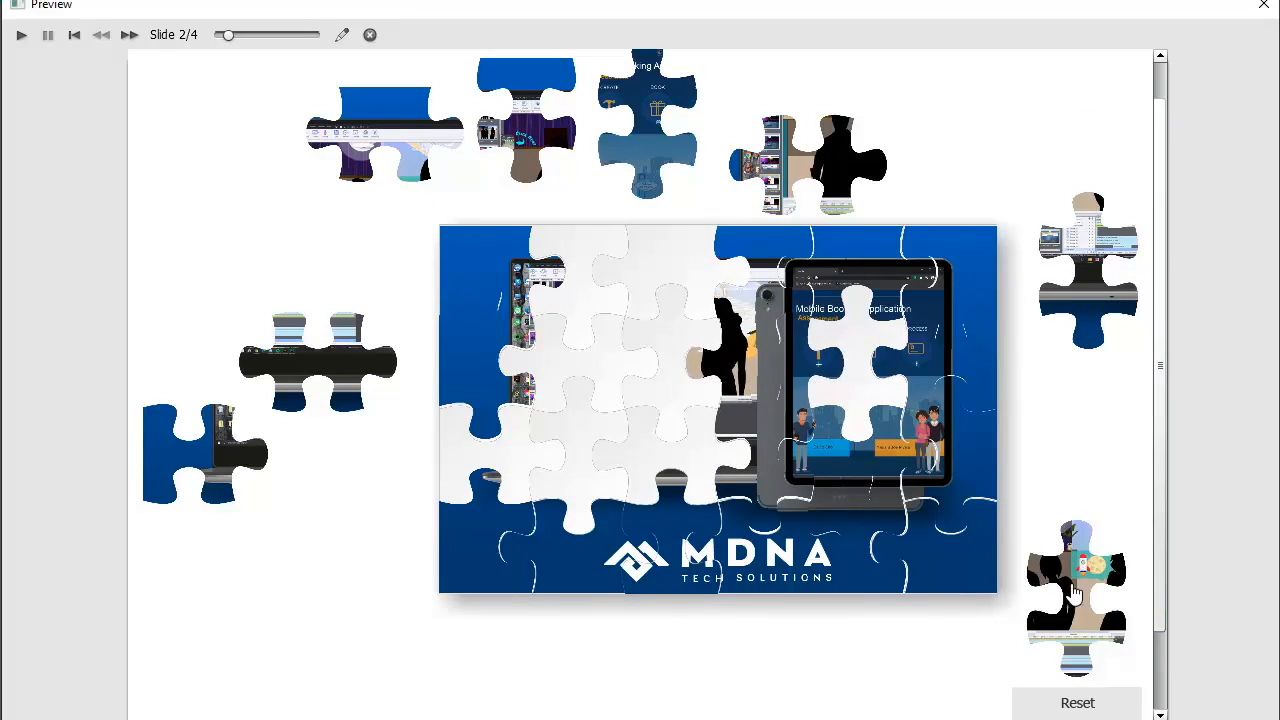
drag(1086, 600, 681, 364)
drag(1088, 272, 578, 456)
drag(318, 364, 671, 458)
Step: Place the tablet's centre piece, the laptop's upper-left piece, the lower left-edge piece and the laptop screen's left silhouette piece
drag(1160, 420, 1160, 394)
drag(647, 156, 857, 396)
drag(526, 160, 578, 327)
drag(205, 487, 500, 487)
drag(808, 198, 578, 398)
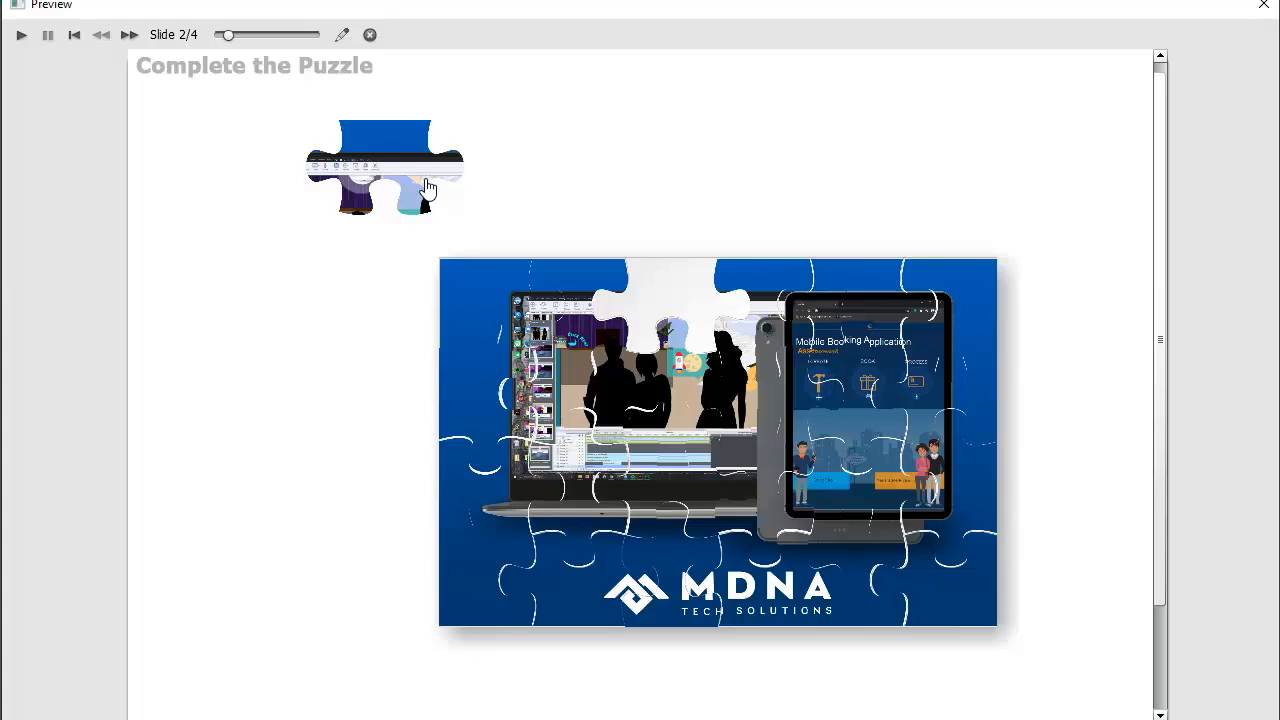
Step: Fit the last piece into the gap in the board's top row and submit the completed puzzle
drag(366, 146, 655, 282)
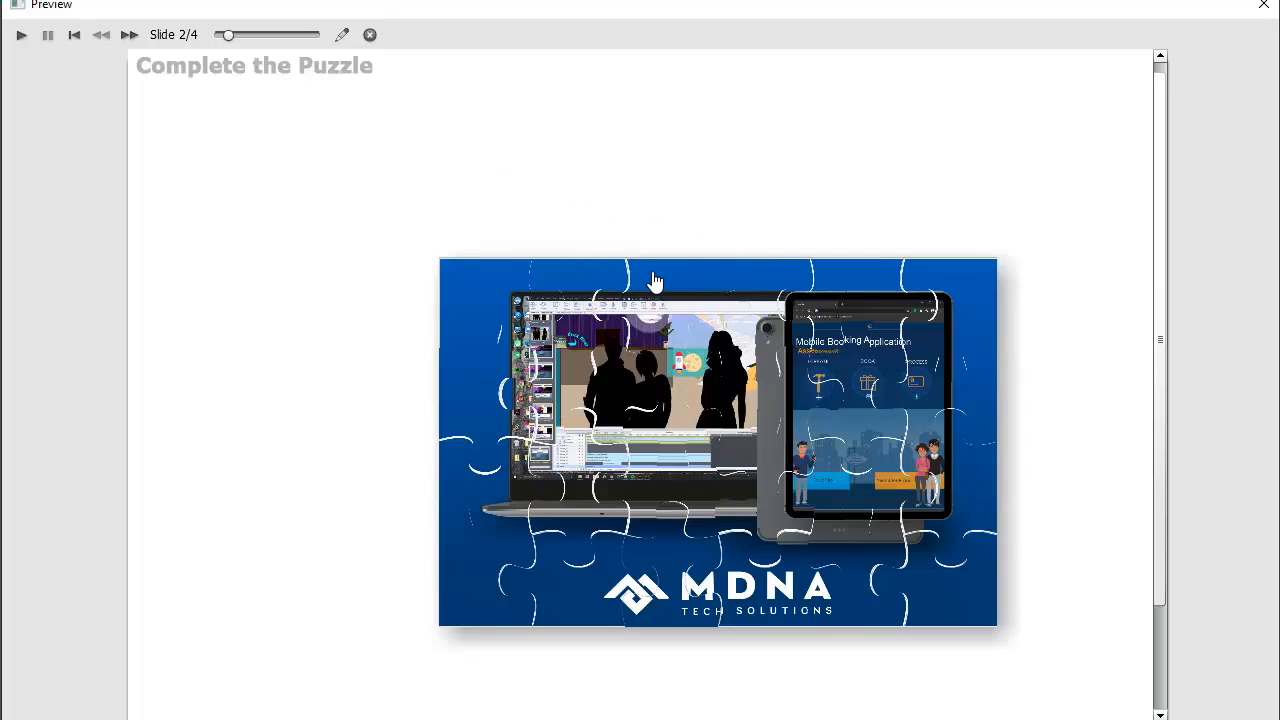
drag(1163, 229, 1166, 395)
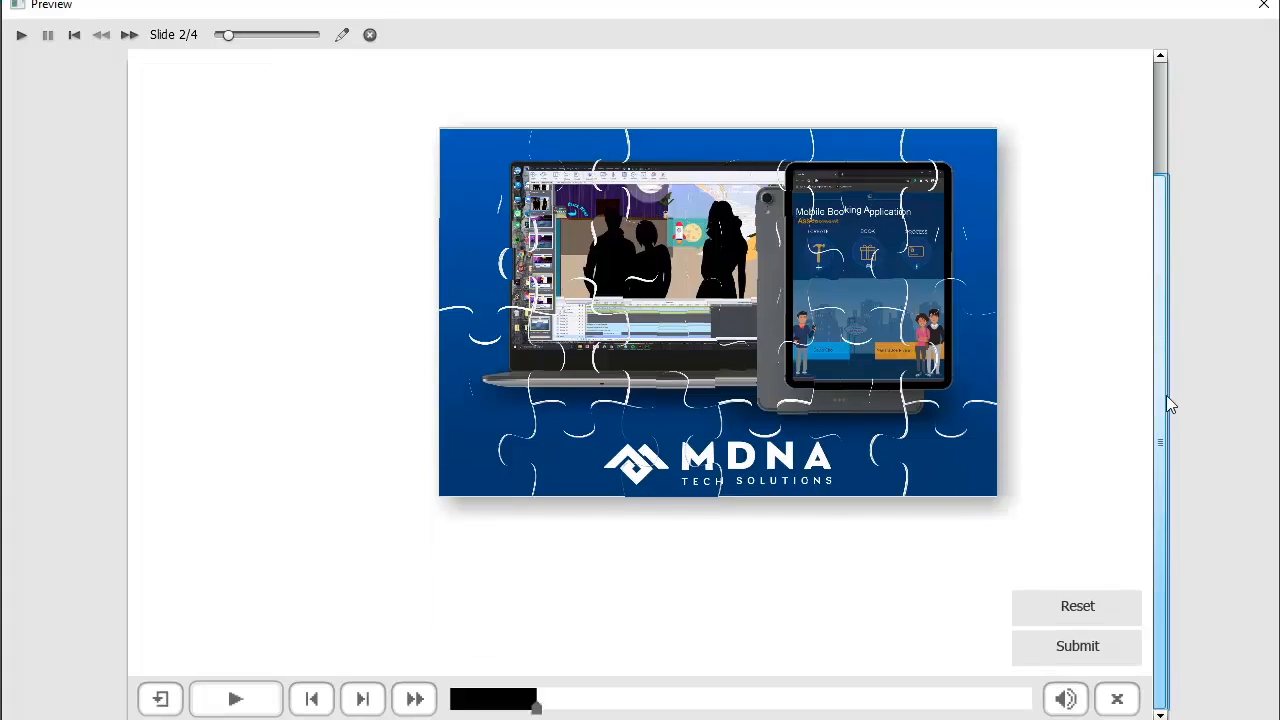
click(1043, 663)
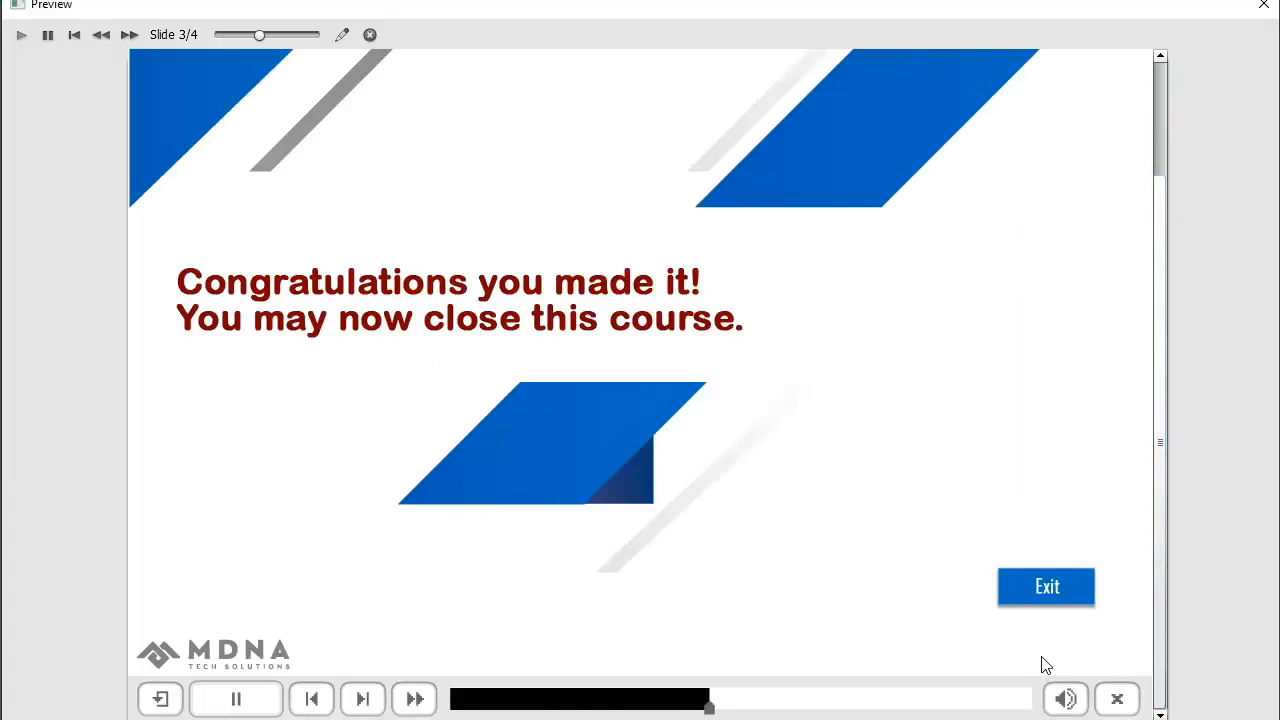